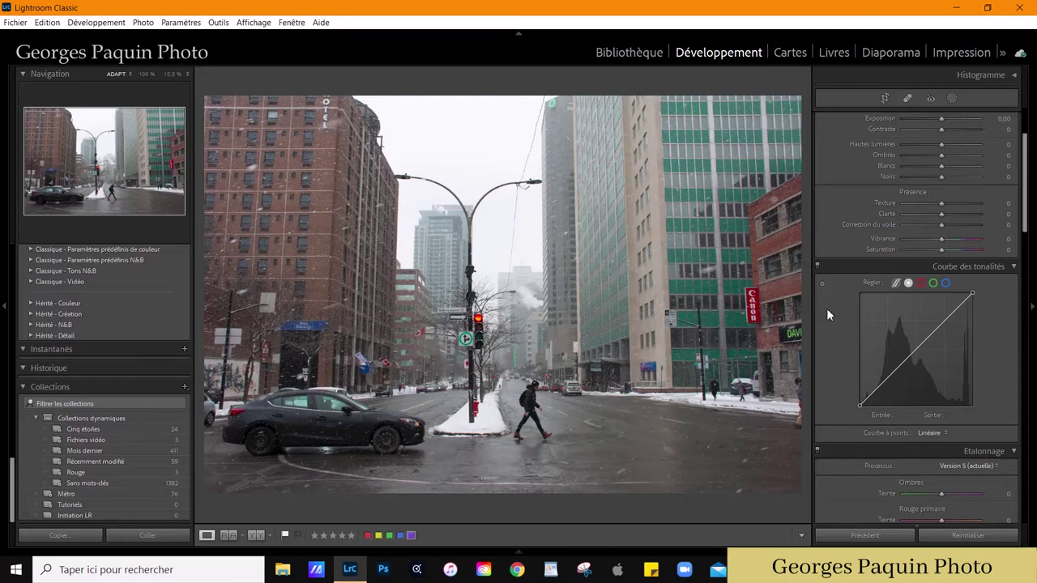
Build a point tone curve that lowers the top, shadows and midtones, with an upper anchor point.
scroll(827, 310, "down", 3)
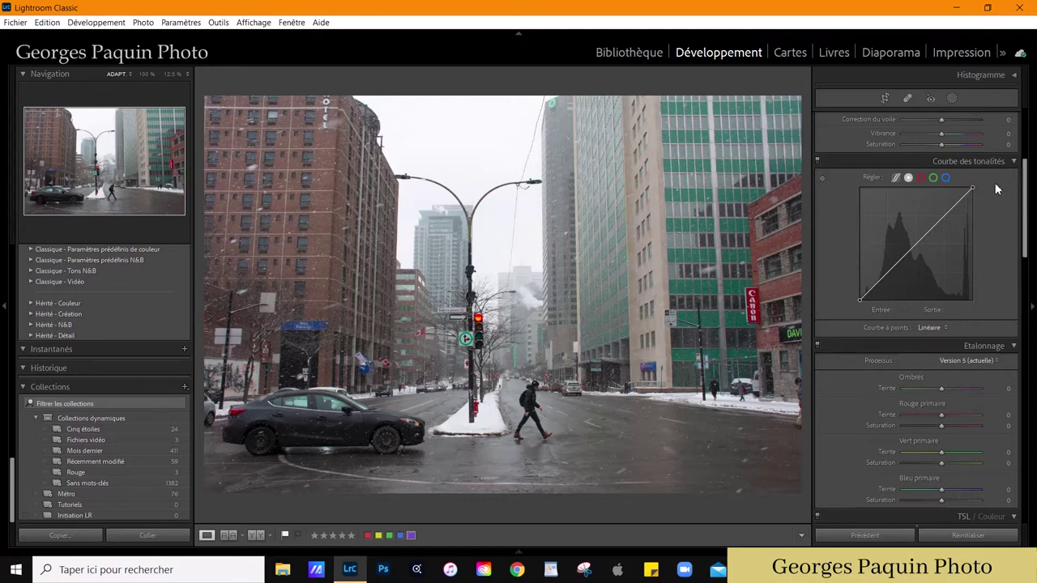
left_click_drag(973, 189, 978, 194)
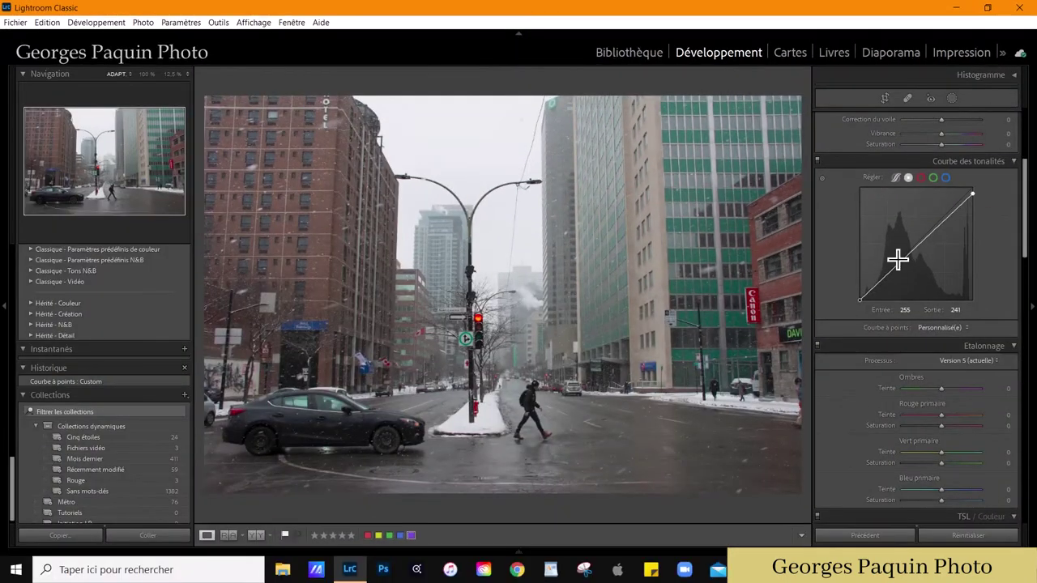
left_click_drag(883, 289, 874, 299)
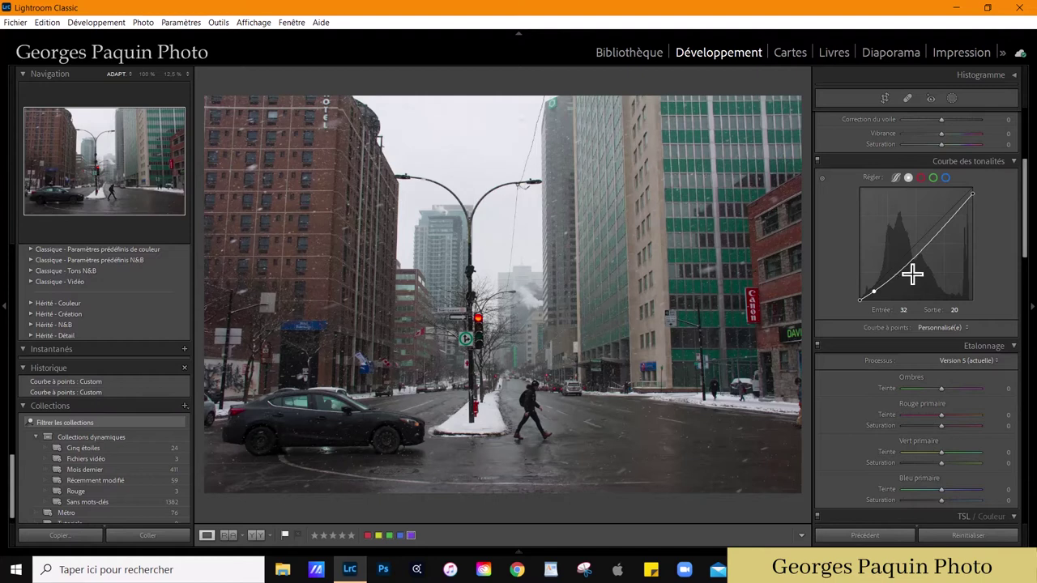
left_click_drag(909, 268, 899, 266)
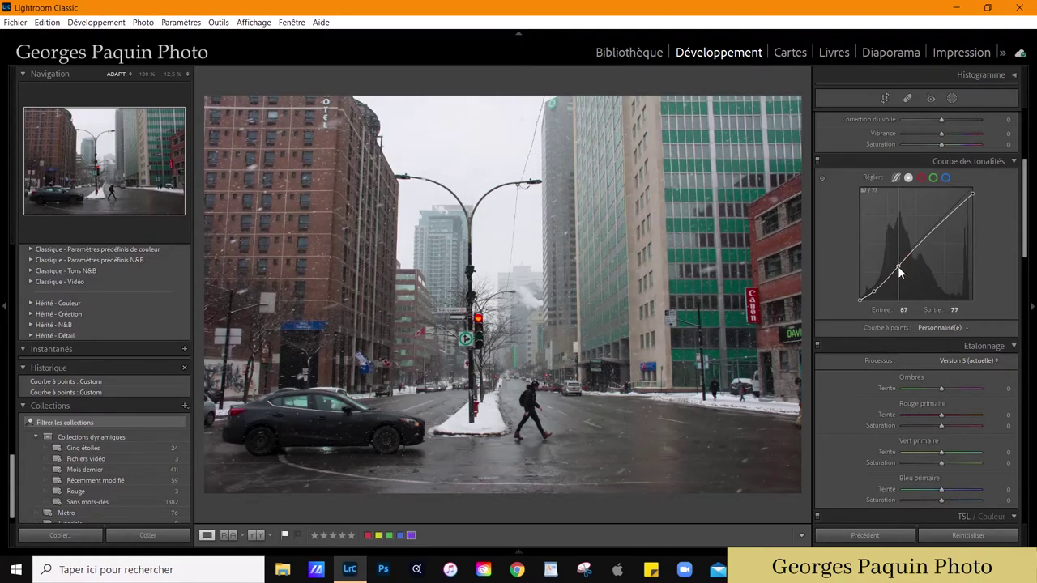
left_click(951, 213)
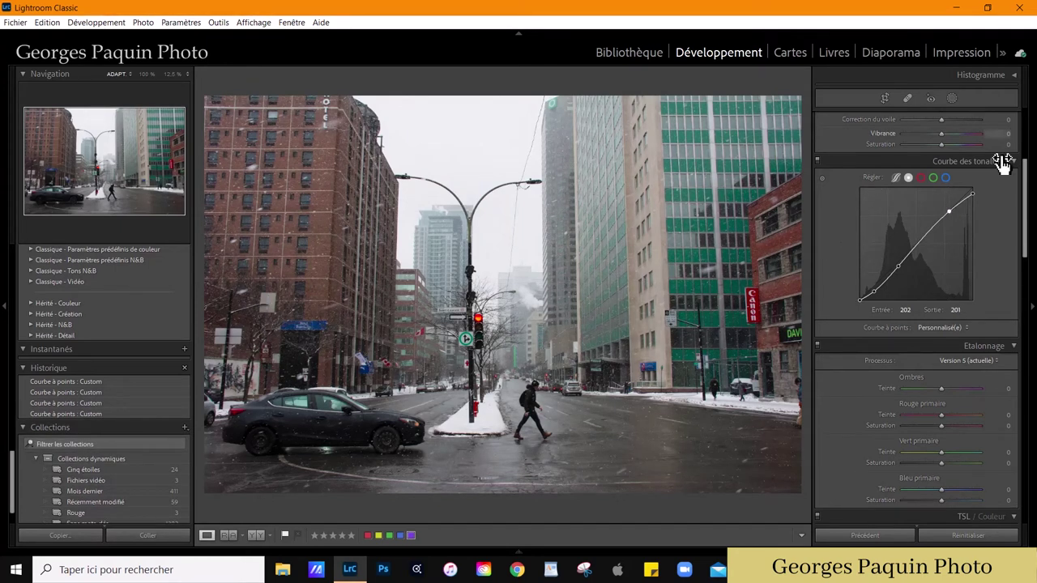
left_click(818, 163)
Re-enable the tone curve and pull the Blue channel's top point left for bluer highlights.
left_click(819, 163)
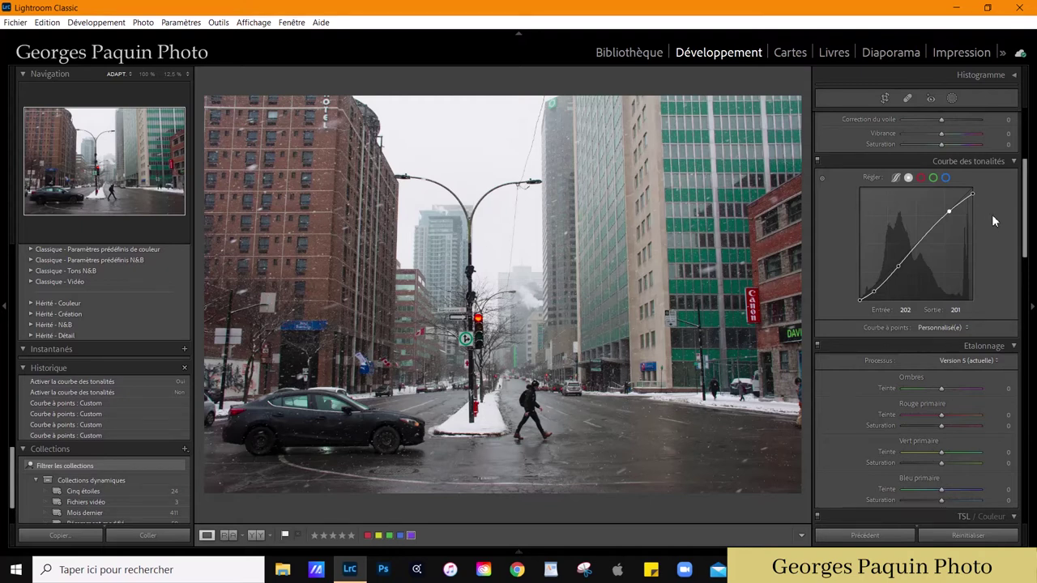
left_click(945, 179)
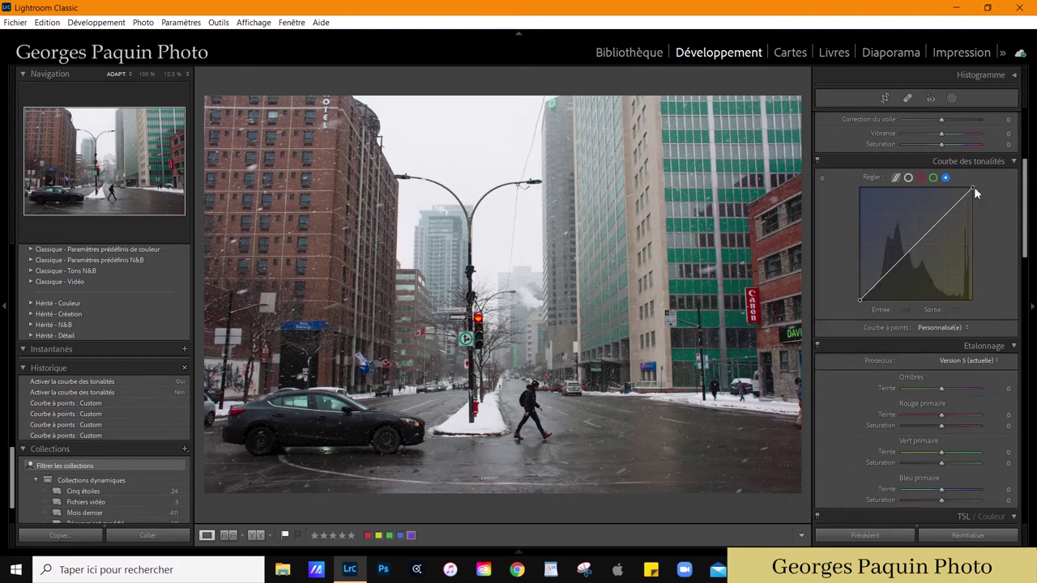
left_click(973, 189)
left_click_drag(974, 189, 969, 187)
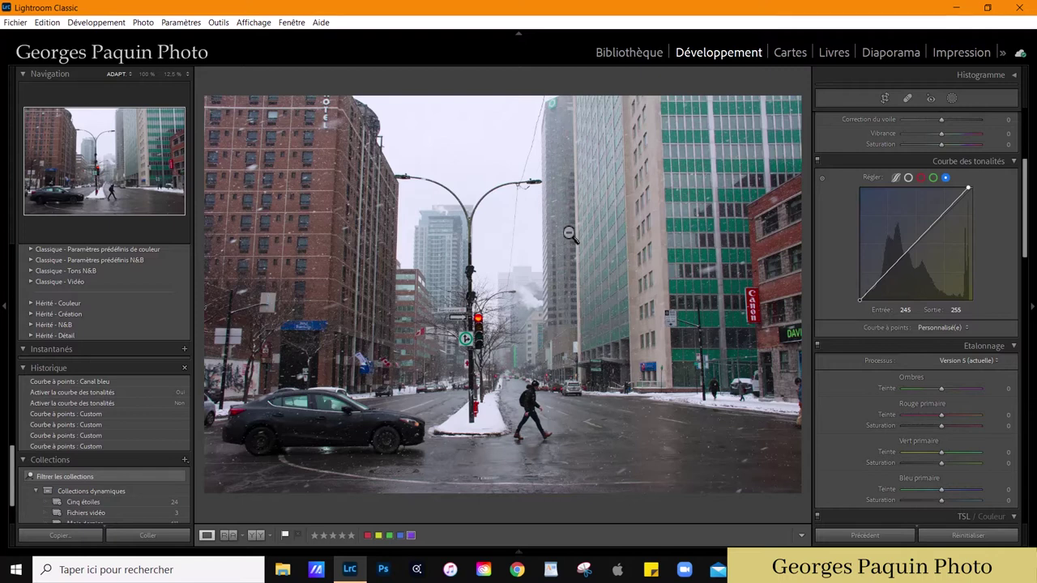
Add a Green channel midtone point lifted to 103 at input 99.
left_click(933, 178)
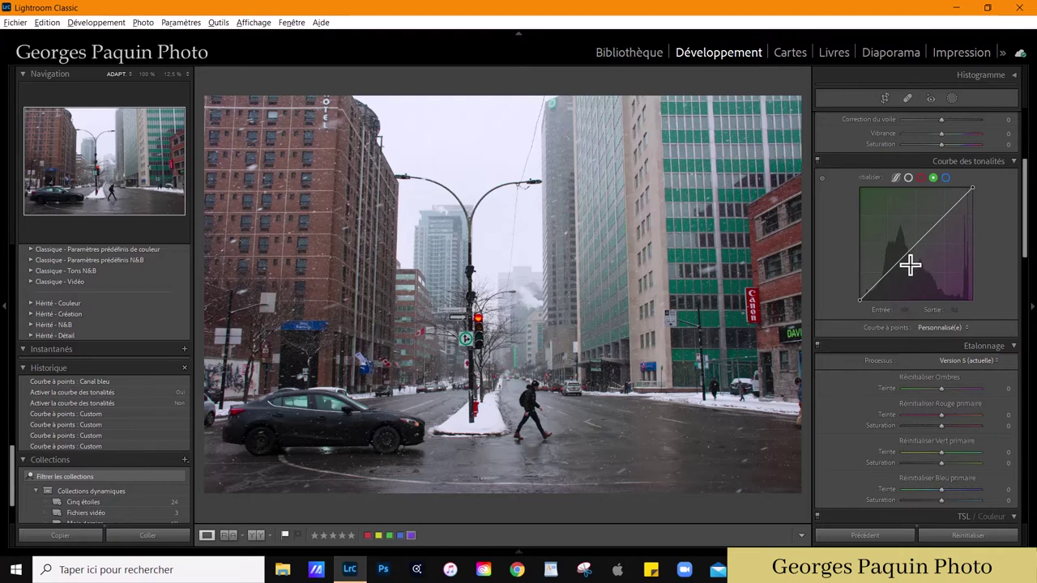
left_click(904, 258)
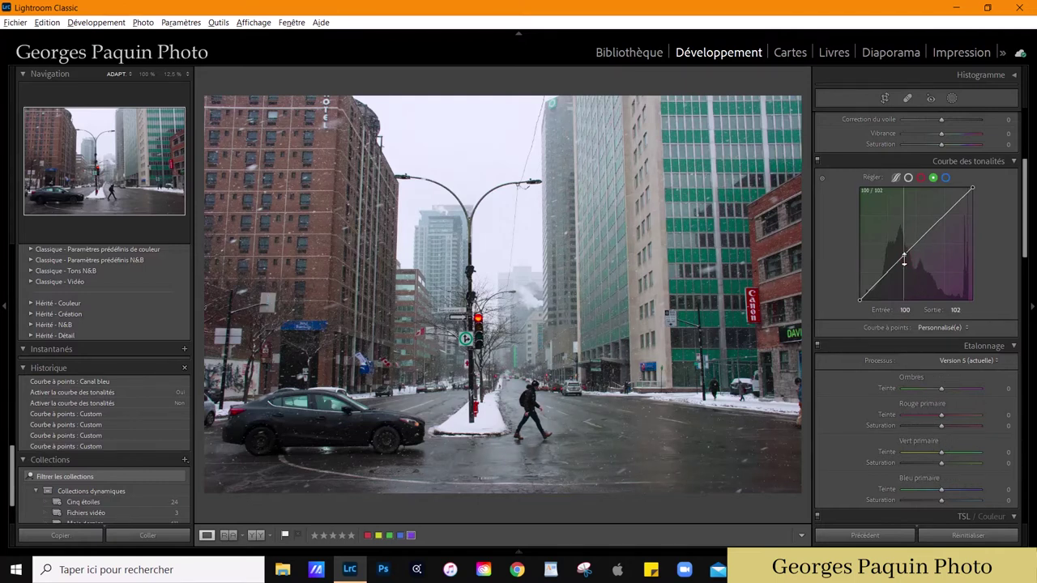
left_click_drag(904, 259, 901, 254)
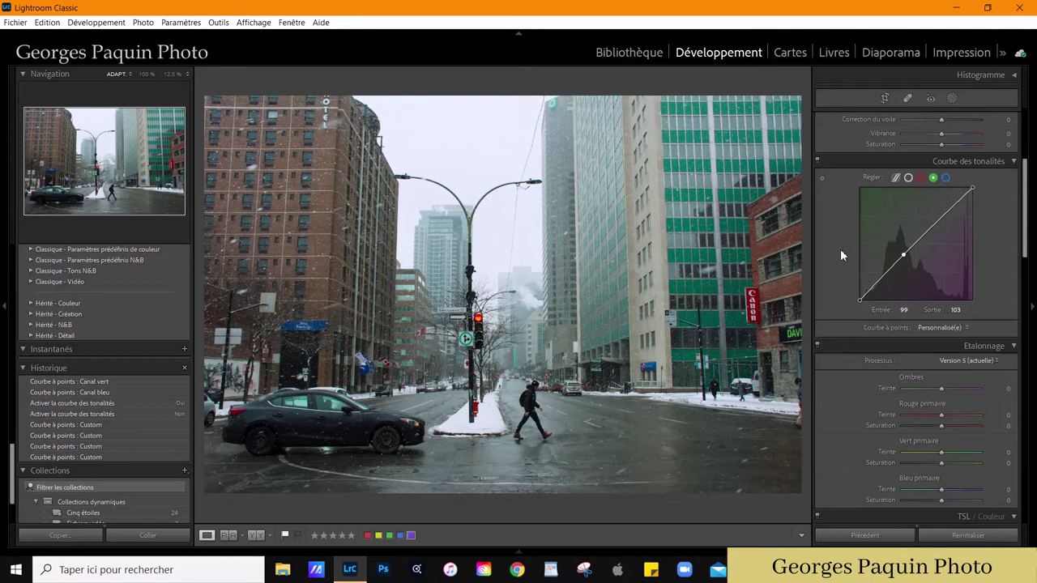
Set Basic panel Shadows to +45 and Whites to +20.
scroll(831, 259, "up", 3)
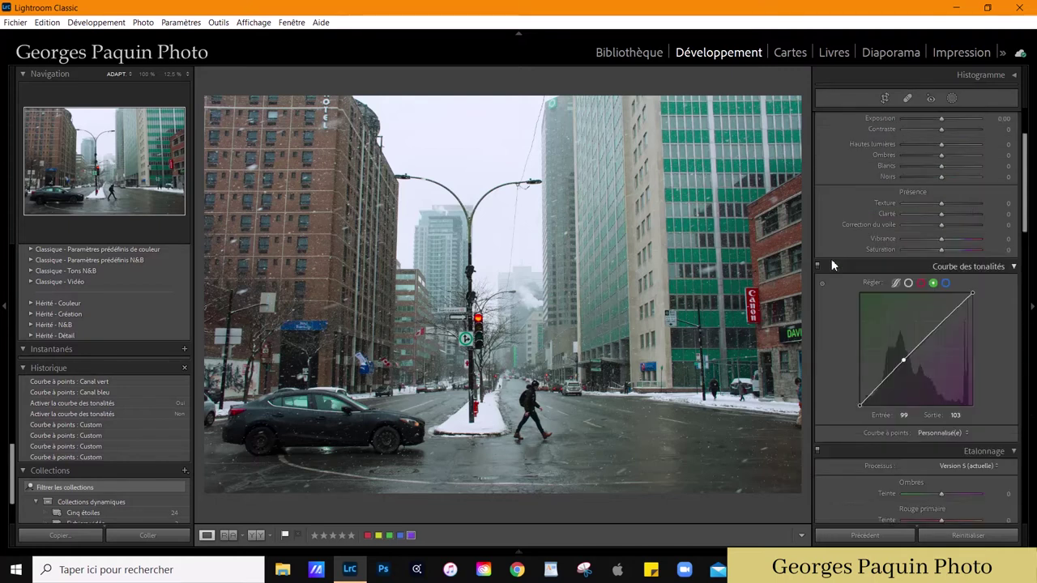
scroll(831, 258, "up", 3)
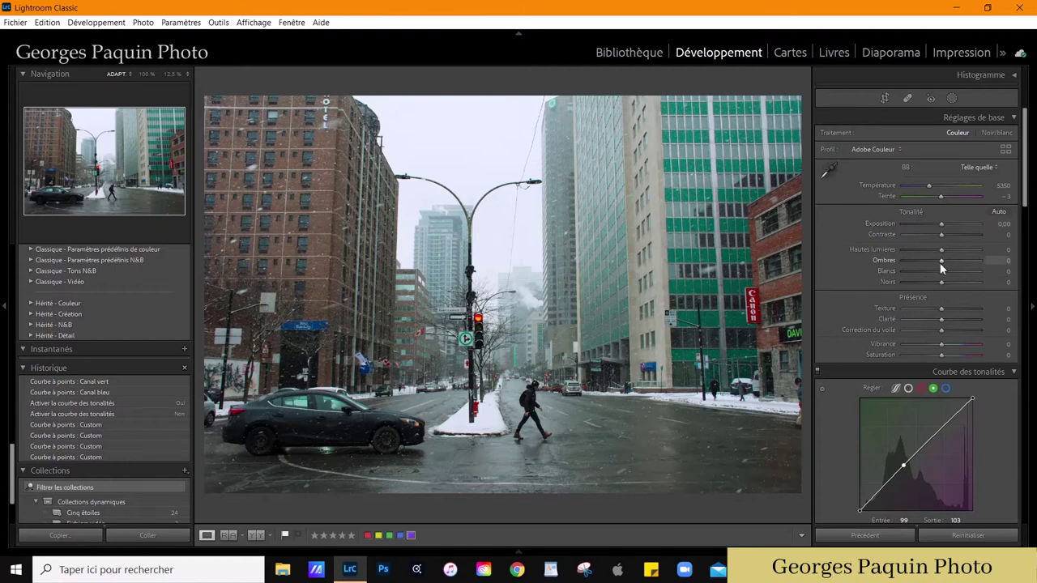
left_click_drag(943, 261, 959, 260)
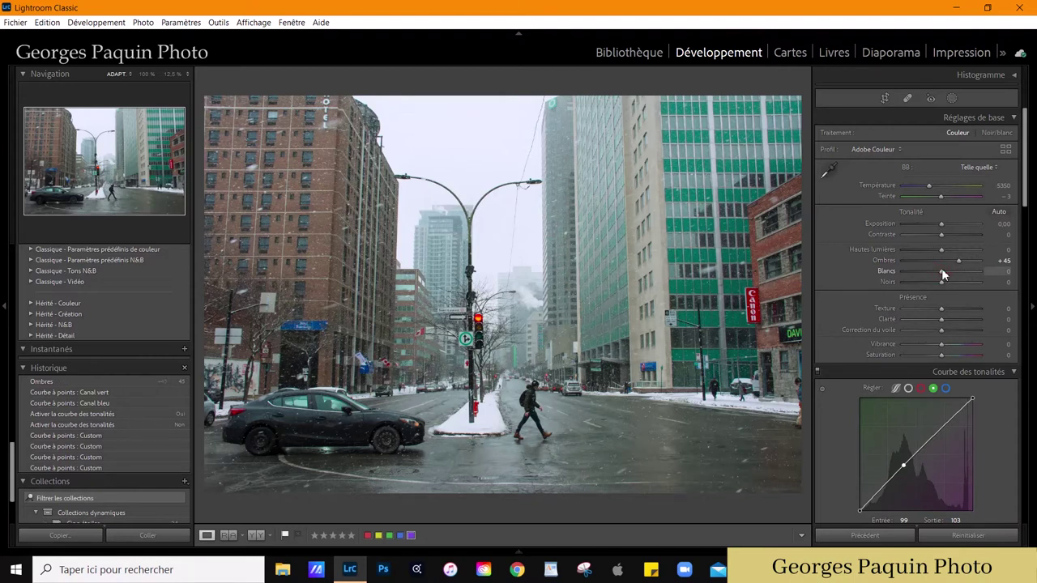
left_click_drag(942, 272, 947, 271)
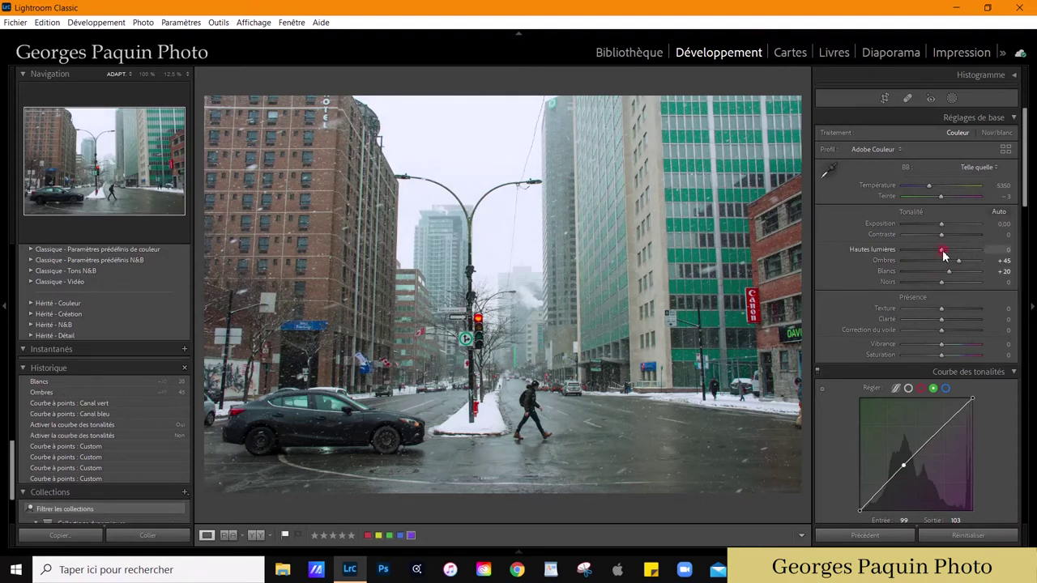
Scroll through the Develop panels to review the remaining Basic tone and colour settings.
scroll(943, 251, "down", 10)
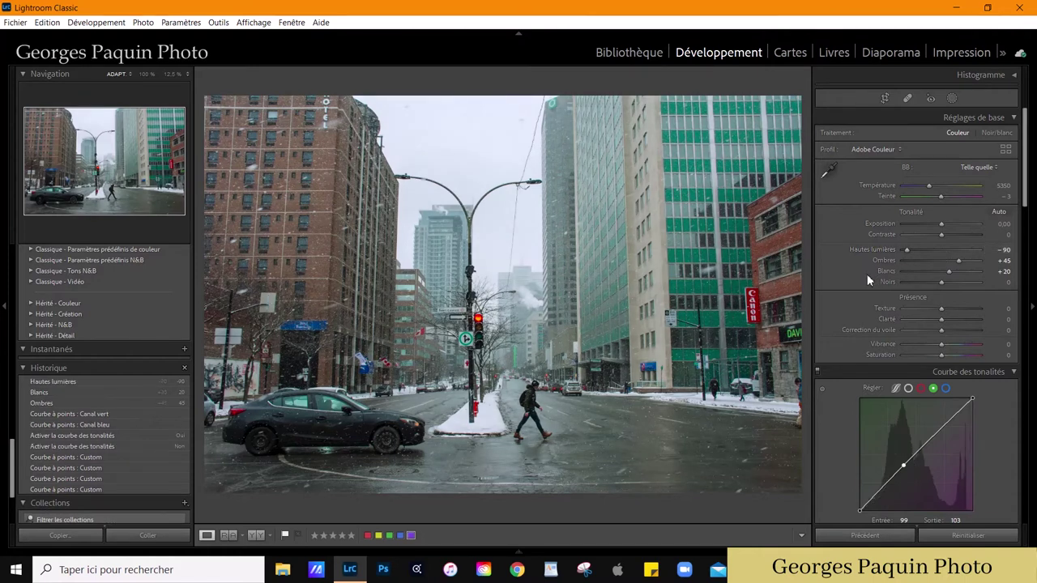
scroll(936, 283, "down", 3)
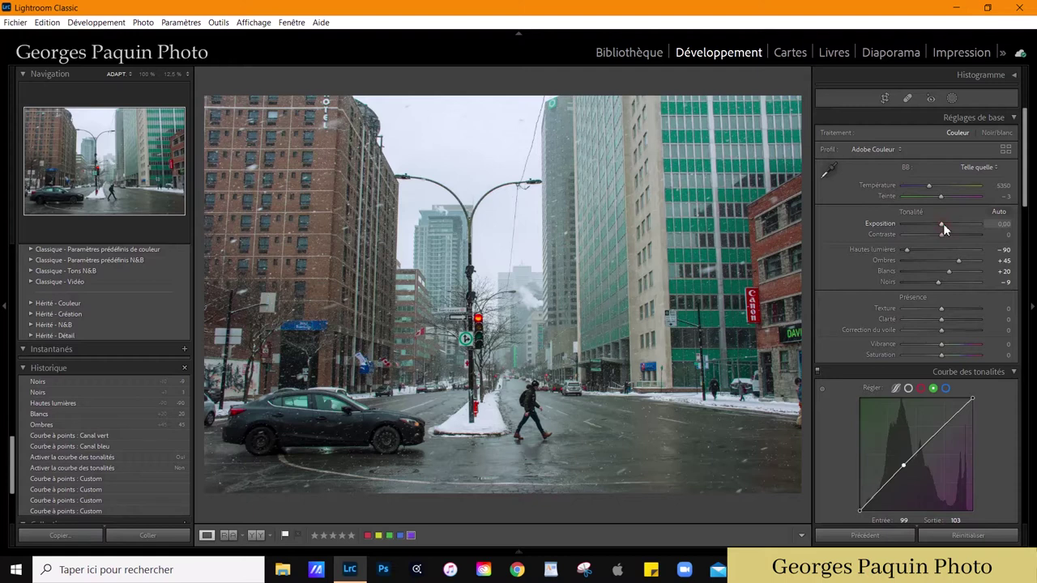
scroll(943, 223, "up", 4)
scroll(943, 229, "down", 2)
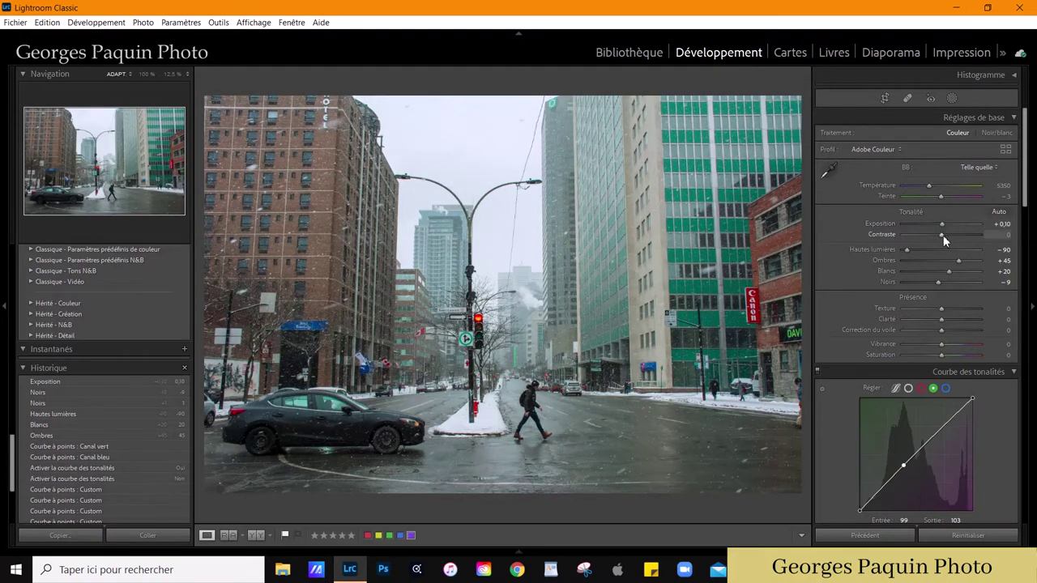
scroll(943, 235, "up", 2)
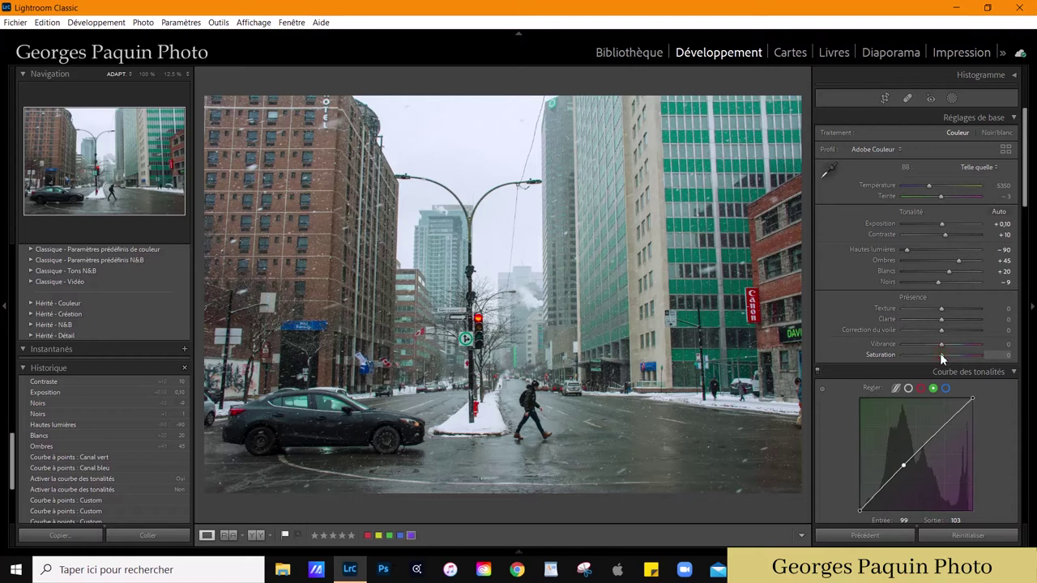
scroll(941, 352, "down", 4)
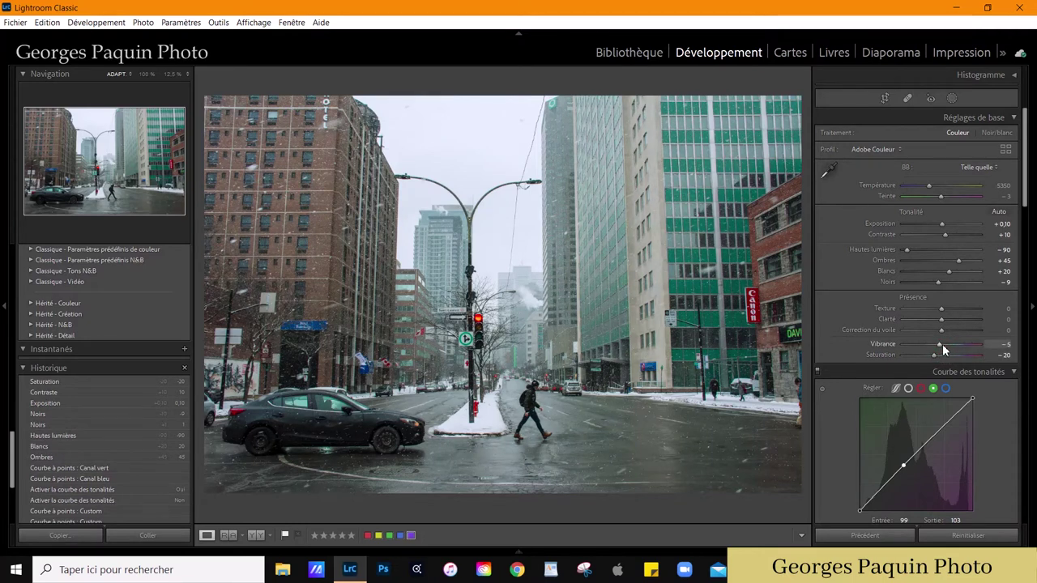
scroll(944, 344, "down", 1)
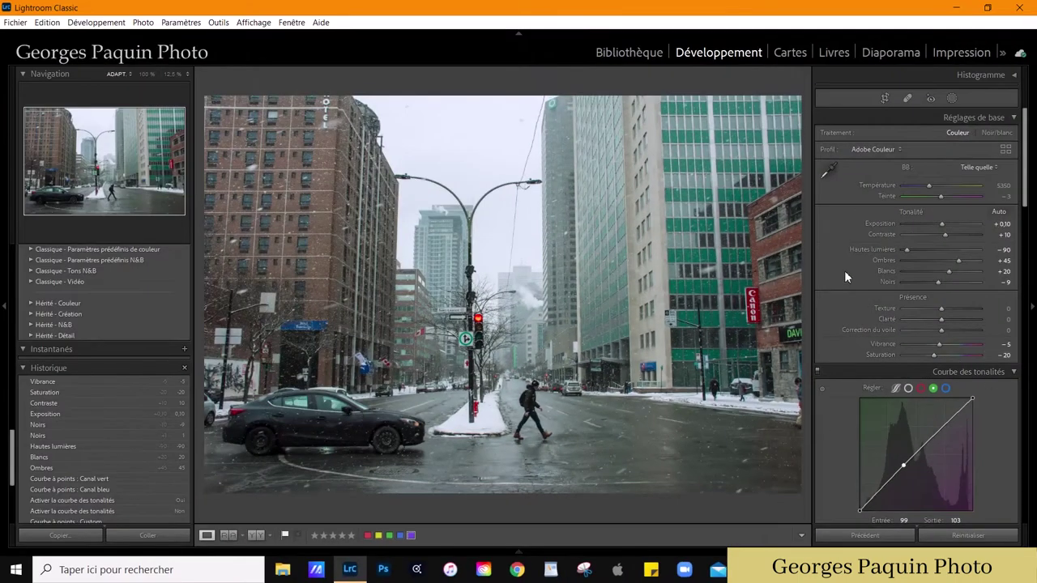
scroll(845, 269, "down", 3)
scroll(844, 270, "down", 3)
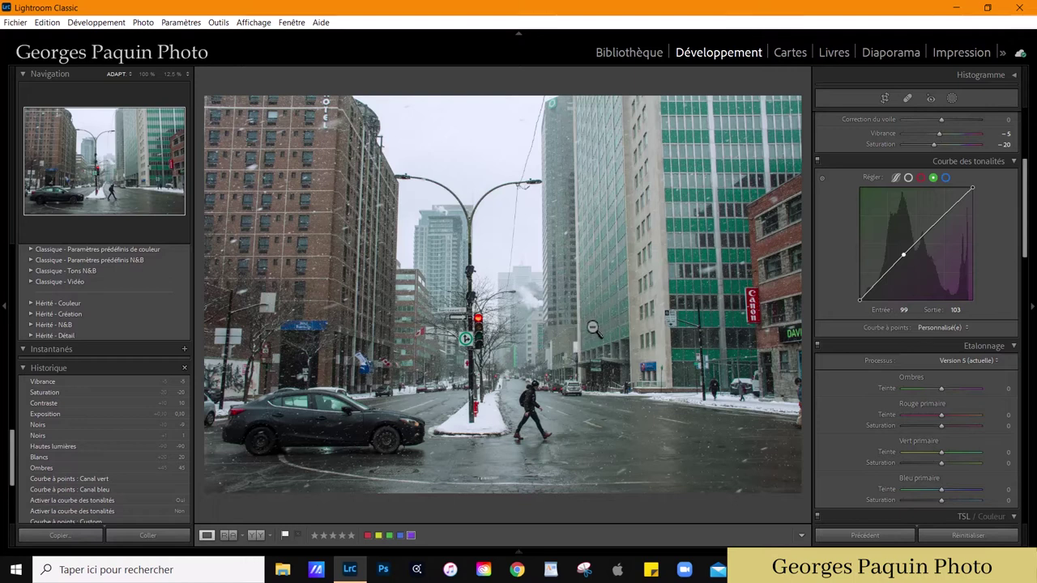
Switch to the parametric curve, move the region splits, and set Lights +19 and Darks −8.
left_click(895, 176)
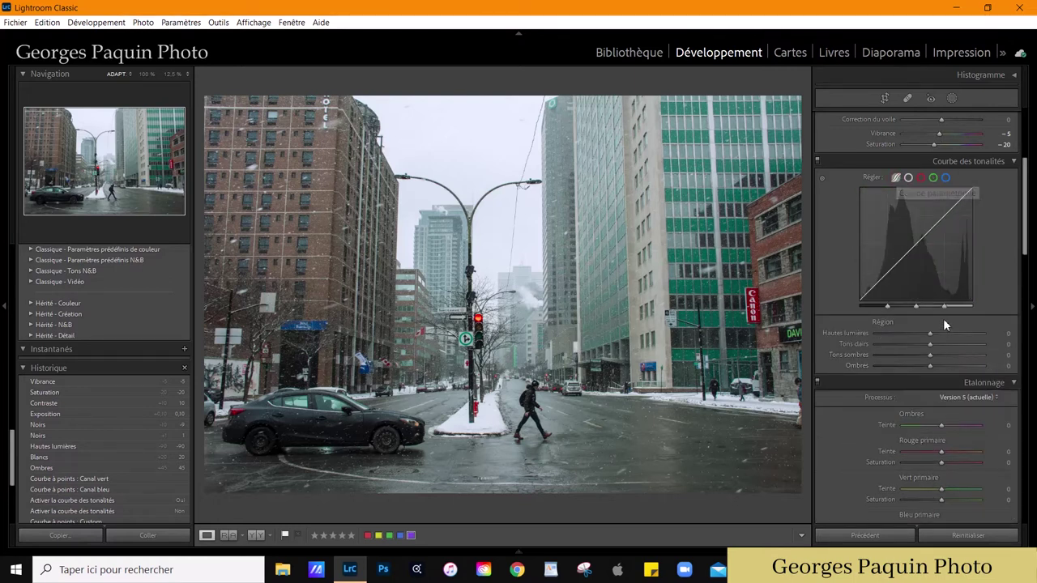
left_click_drag(944, 306, 961, 307)
left_click_drag(889, 305, 814, 307)
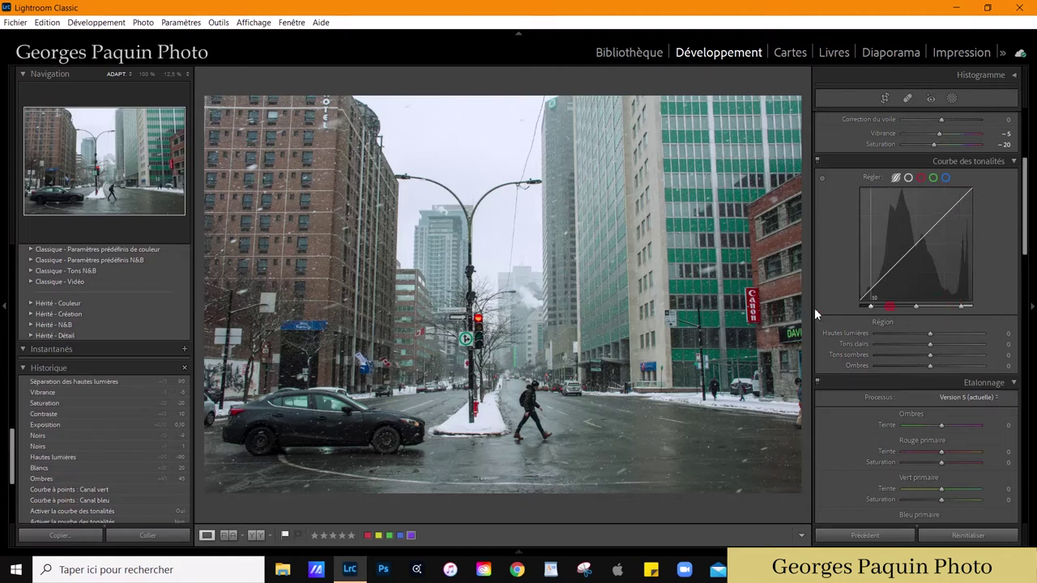
left_click_drag(915, 306, 907, 306)
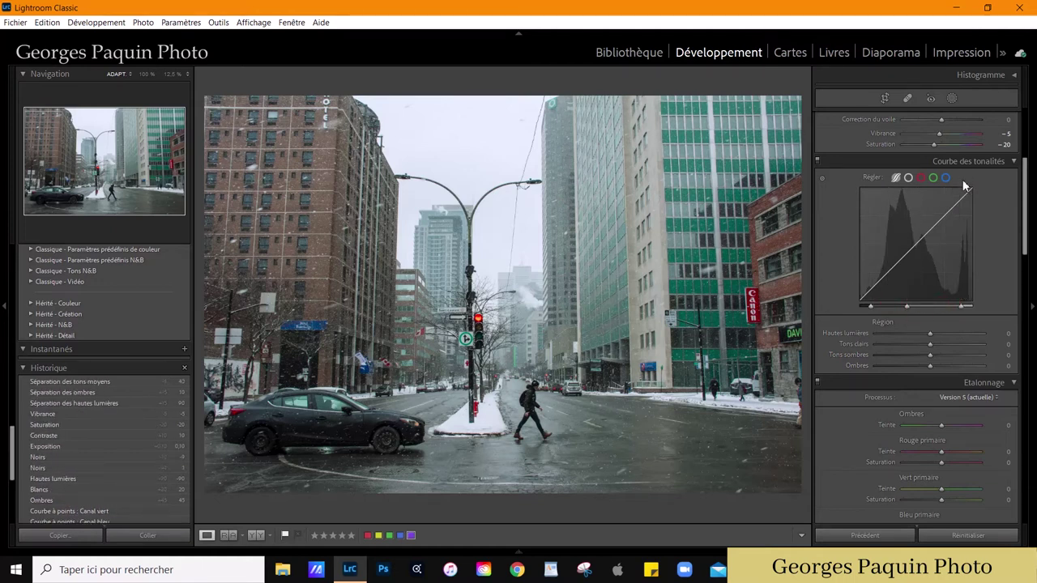
mouse_move(917, 244)
left_mouse_down()
mouse_move(922, 233)
mouse_move(881, 281)
left_mouse_up()
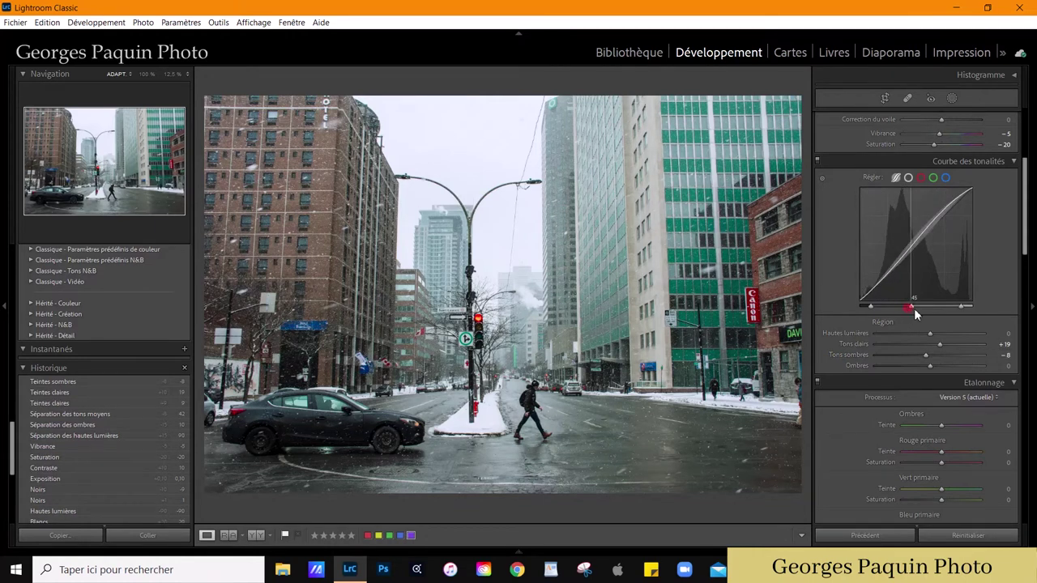
left_click_drag(907, 307, 921, 308)
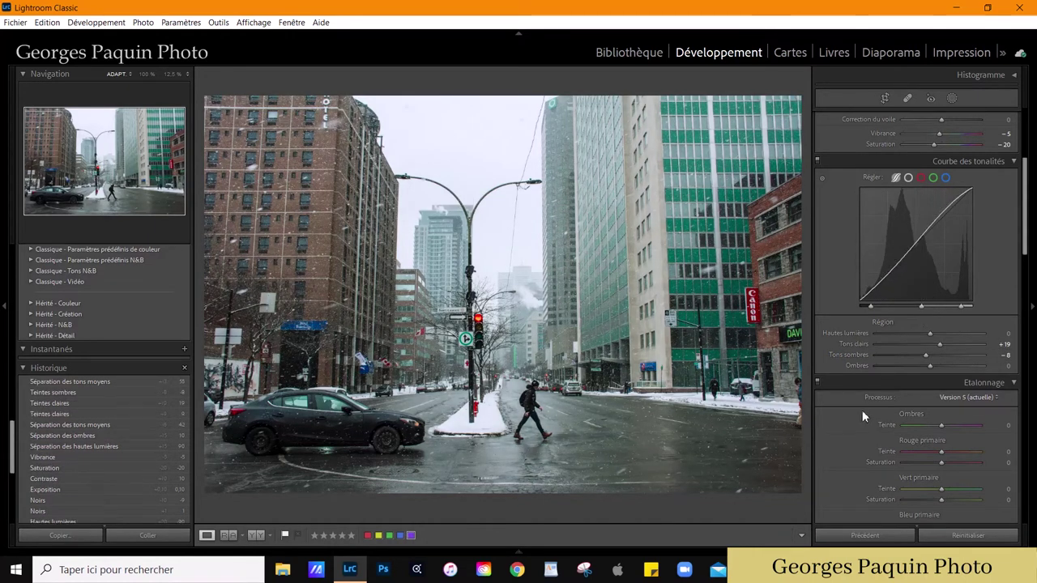
scroll(862, 411, "up", 5)
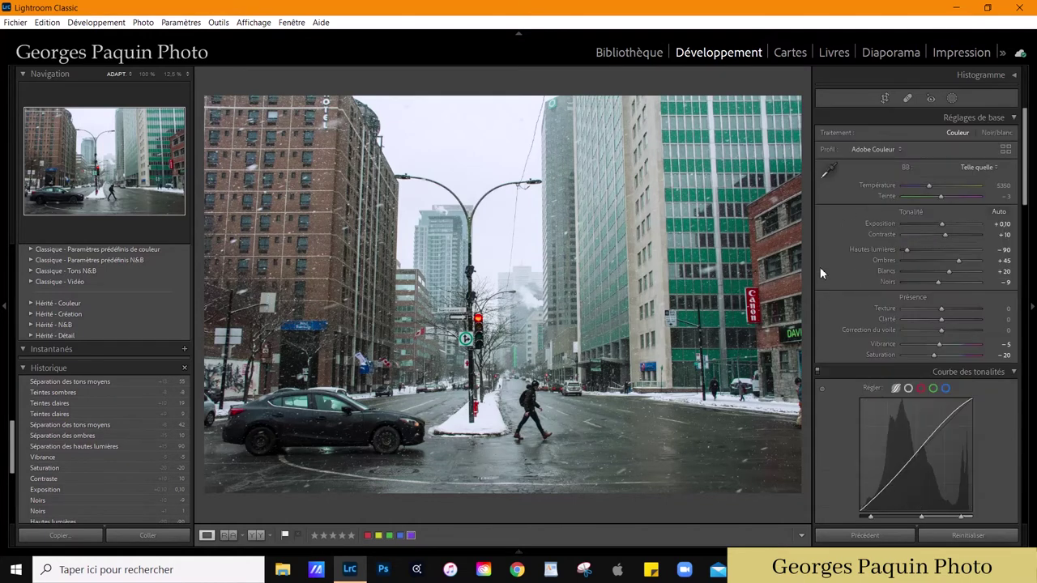
scroll(820, 267, "down", 3)
Compare the point and parametric curve views, then scroll down to the Calibration panel.
left_click(908, 281)
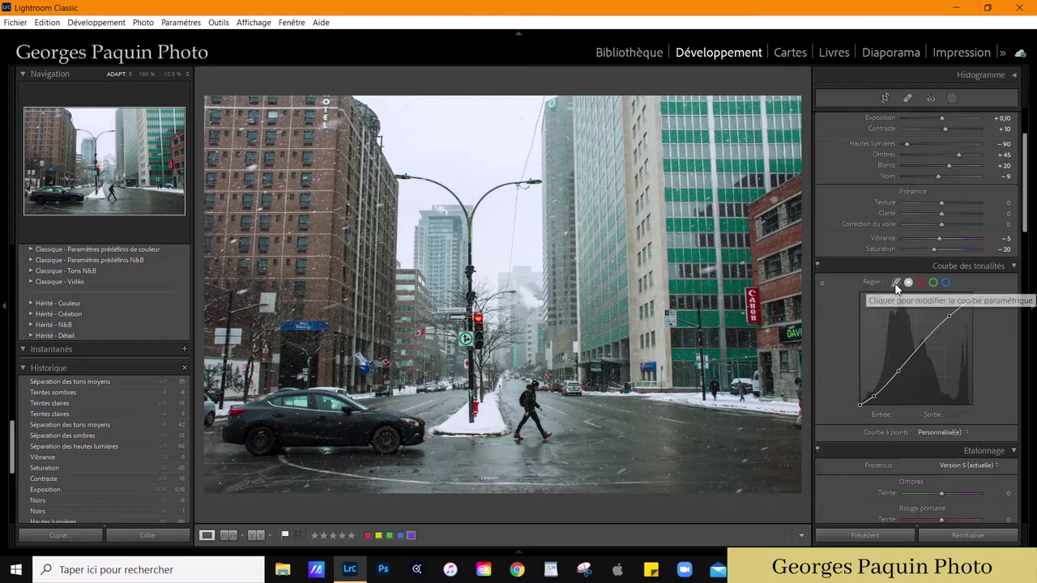
left_click(896, 283)
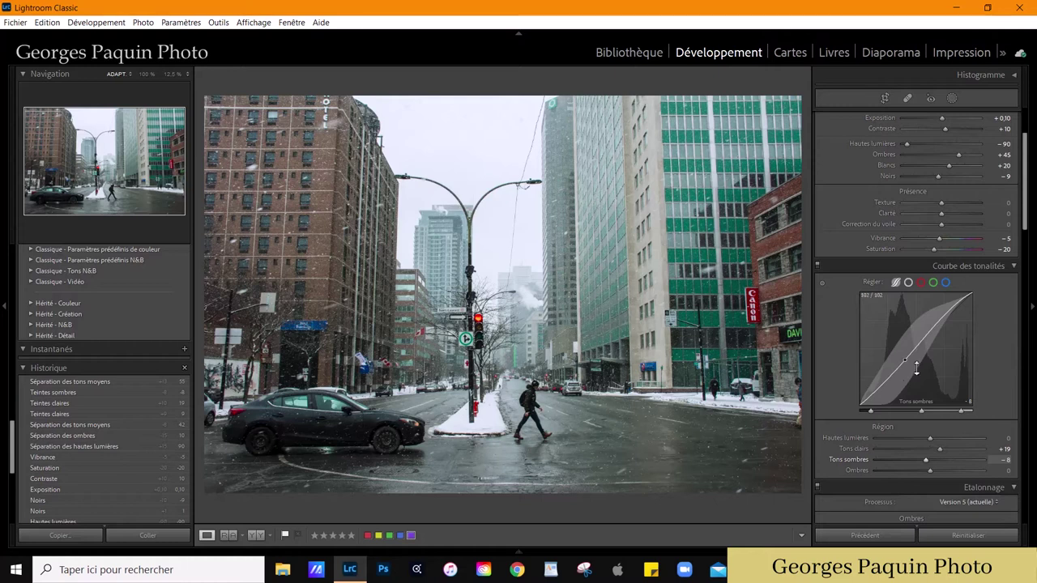
left_click(909, 283)
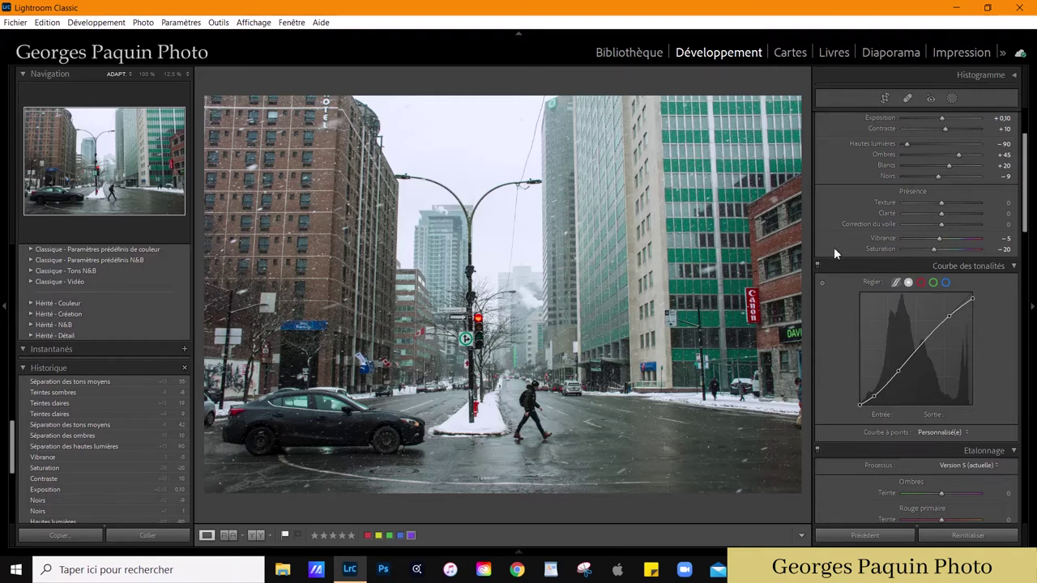
scroll(833, 247, "down", 4)
scroll(835, 245, "down", 2)
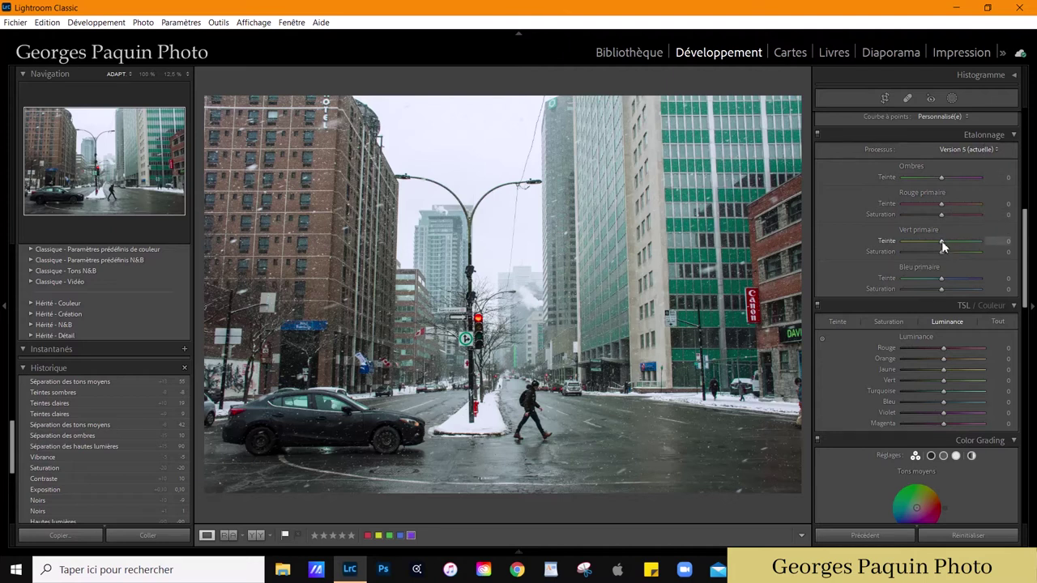
Set Red Primary Hue +49, Red Saturation −27, Green Primary Hue +1 and Blue Primary Hue −3.
mouse_move(943, 245)
left_mouse_down()
mouse_move(918, 270)
mouse_move(958, 246)
mouse_move(927, 269)
left_mouse_up()
left_click_drag(939, 307, 941, 339)
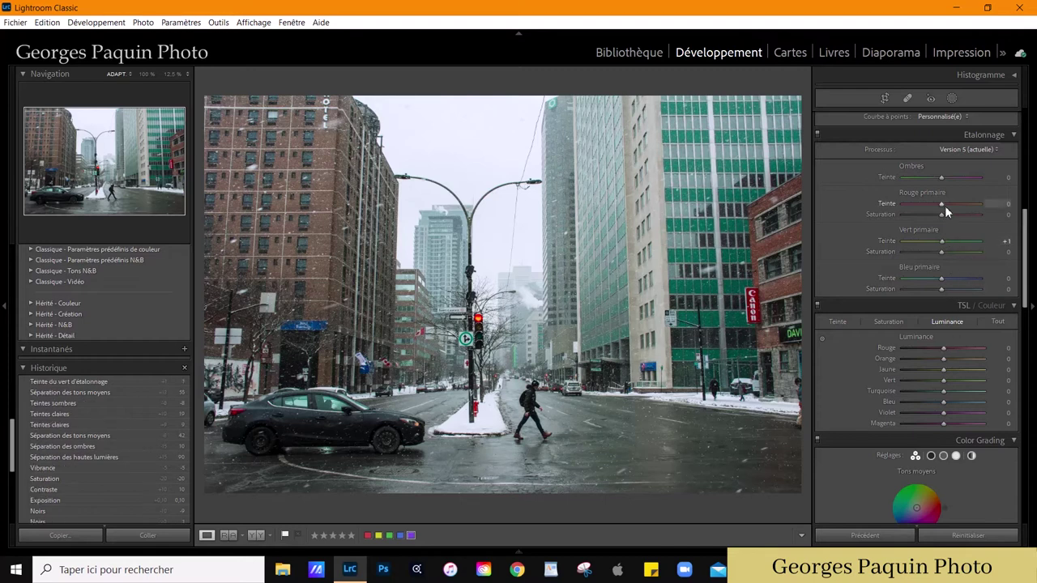
mouse_move(942, 204)
left_mouse_down()
mouse_move(969, 206)
mouse_move(920, 251)
left_mouse_up()
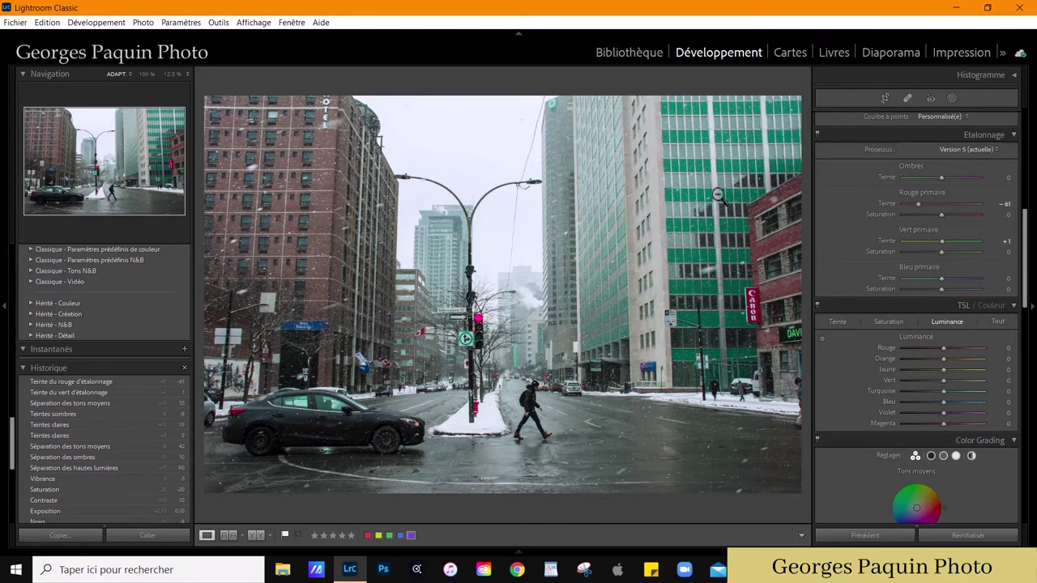
left_click_drag(920, 204, 952, 215)
mouse_move(951, 212)
left_mouse_down()
mouse_move(962, 209)
mouse_move(931, 222)
left_mouse_up()
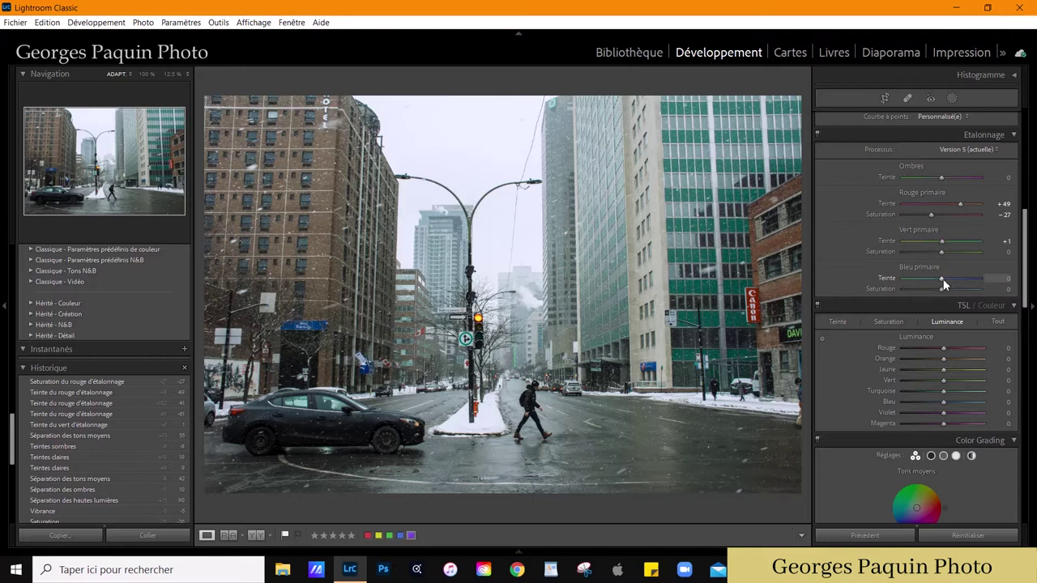
mouse_move(943, 278)
left_mouse_down()
mouse_move(907, 298)
mouse_move(927, 303)
left_mouse_up()
mouse_move(927, 303)
left_mouse_down()
mouse_move(953, 314)
mouse_move(934, 329)
left_mouse_up()
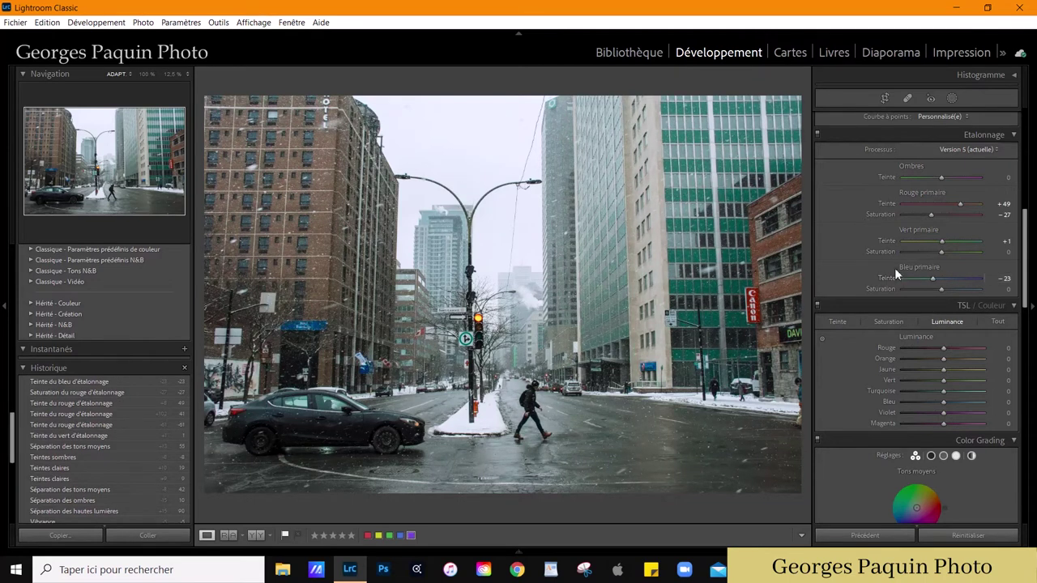
left_click_drag(930, 280, 938, 280)
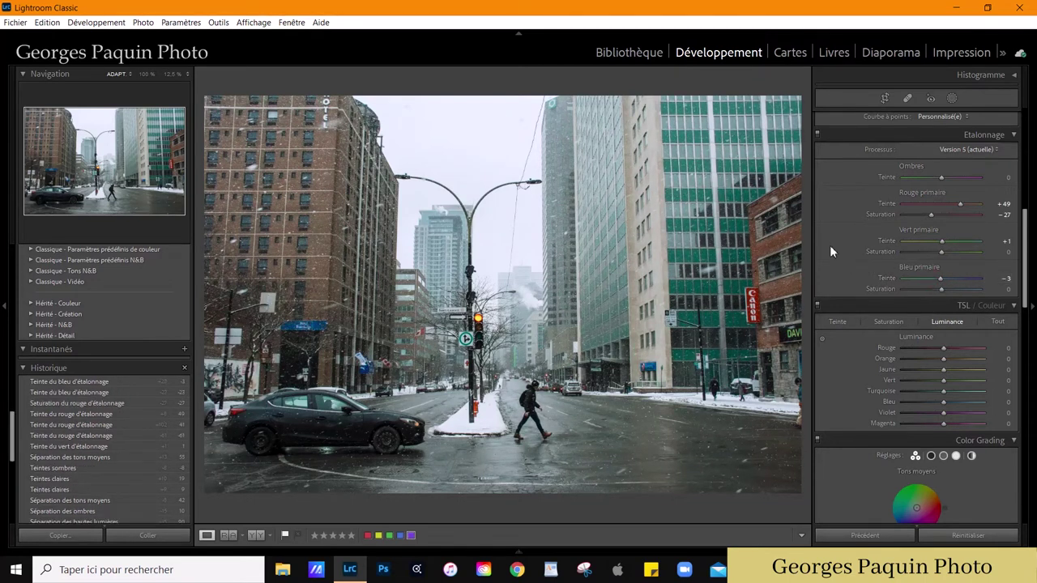
Grade the shadows to hue 233, saturation 8, luminance −11.
scroll(830, 246, "down", 3)
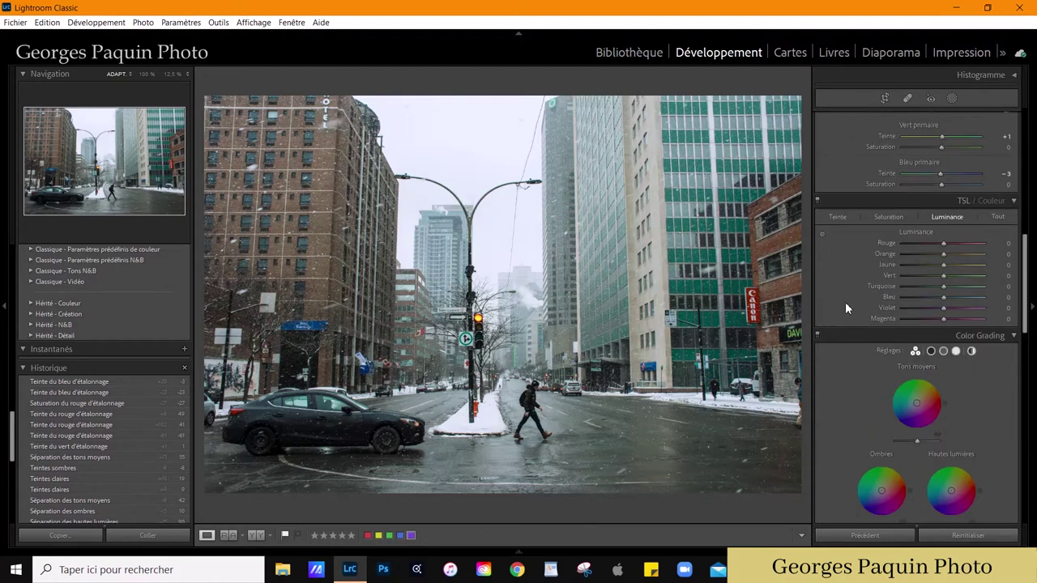
scroll(845, 302, "down", 3)
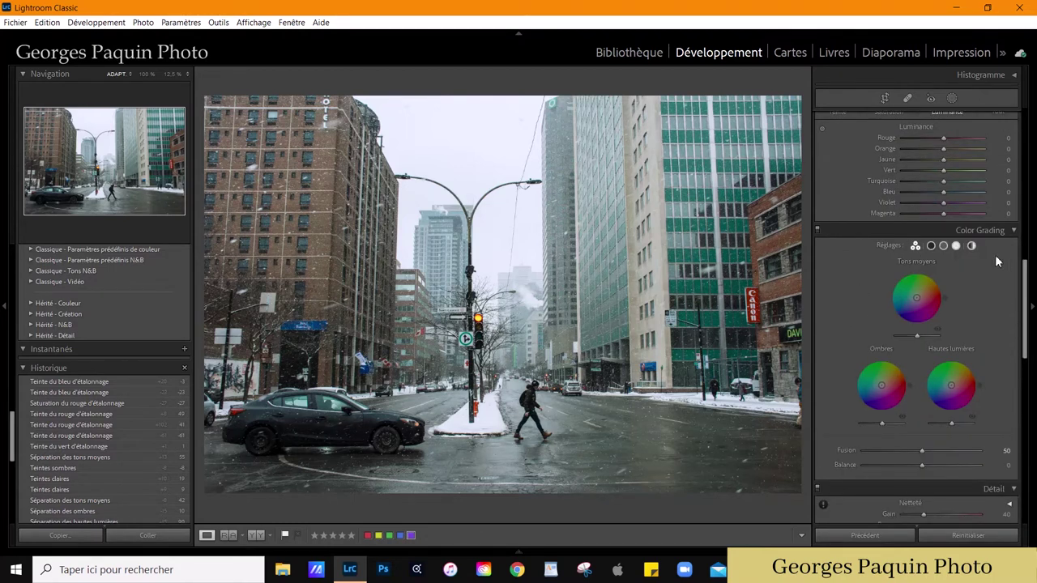
left_click(932, 245)
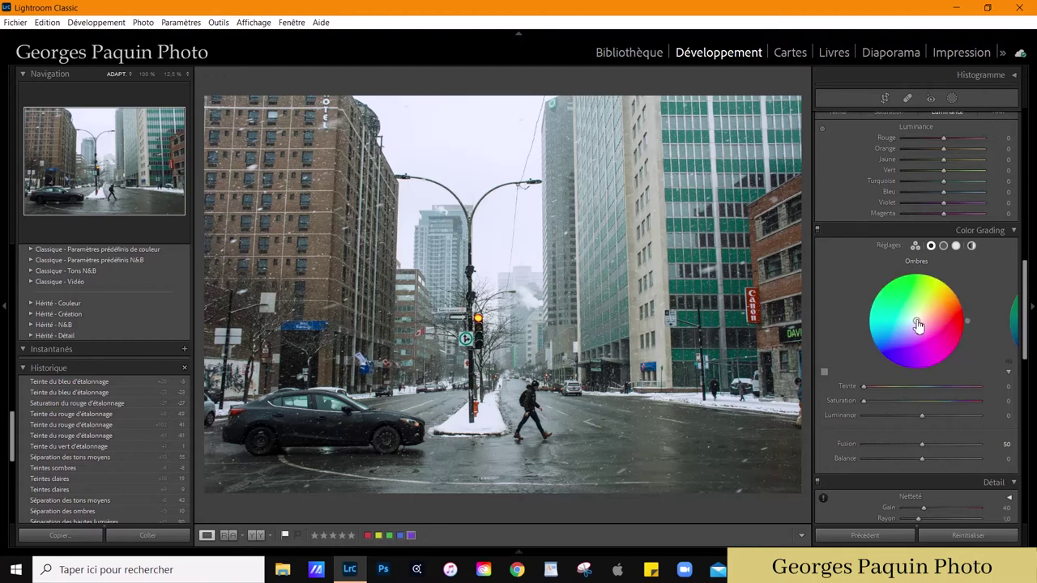
left_click_drag(916, 320, 885, 368)
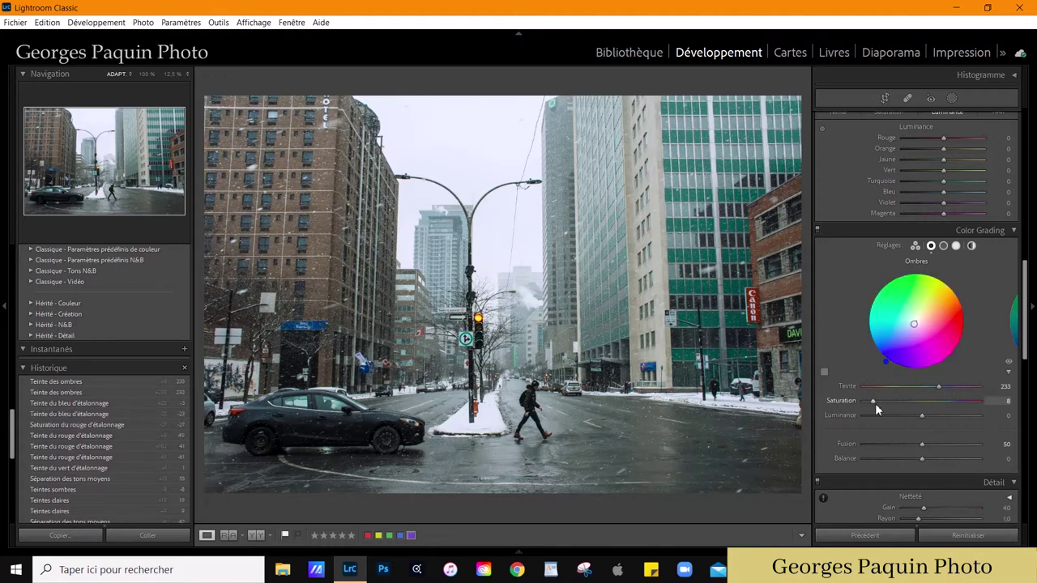
left_click_drag(922, 415, 916, 415)
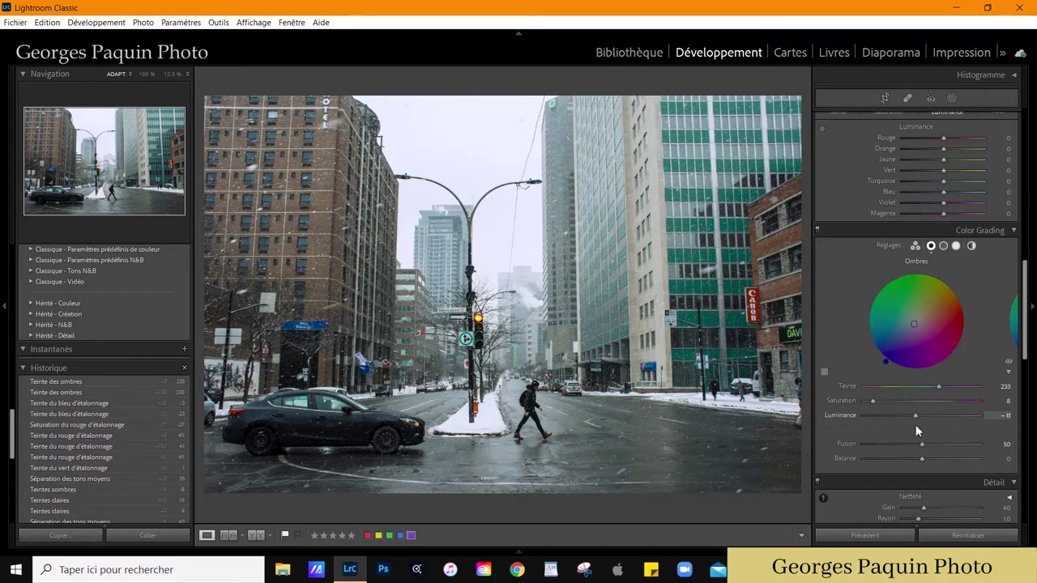
Grade the midtones to hue 86, saturation 7, luminance +16.
left_click(944, 246)
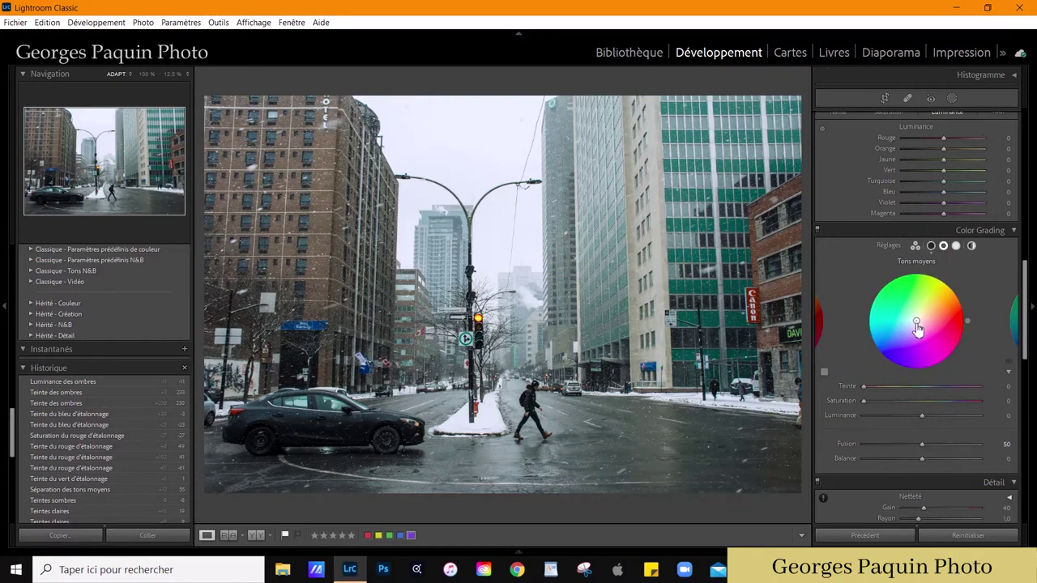
left_click_drag(917, 326, 929, 270)
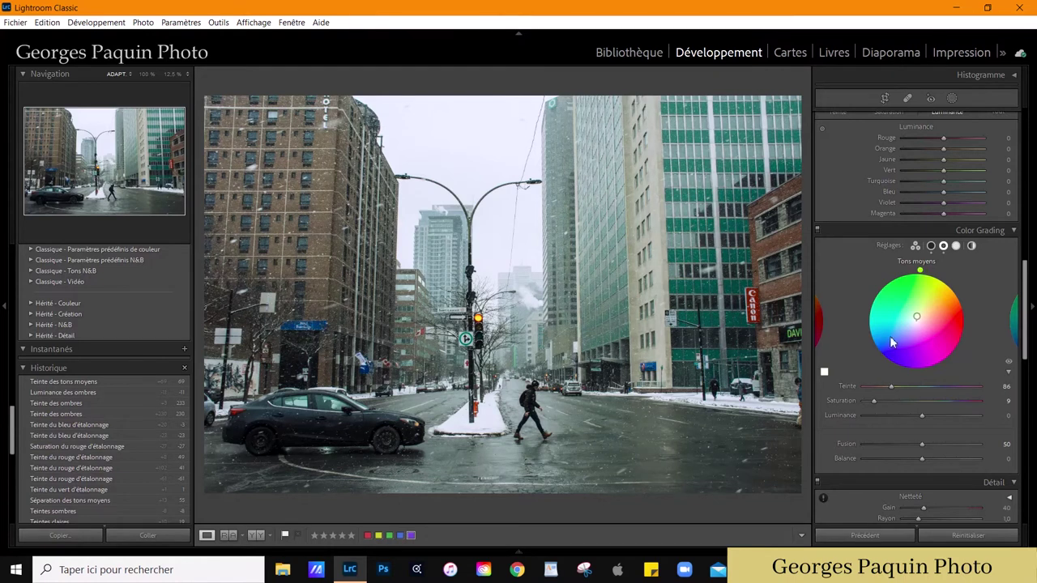
left_click_drag(876, 402, 930, 417)
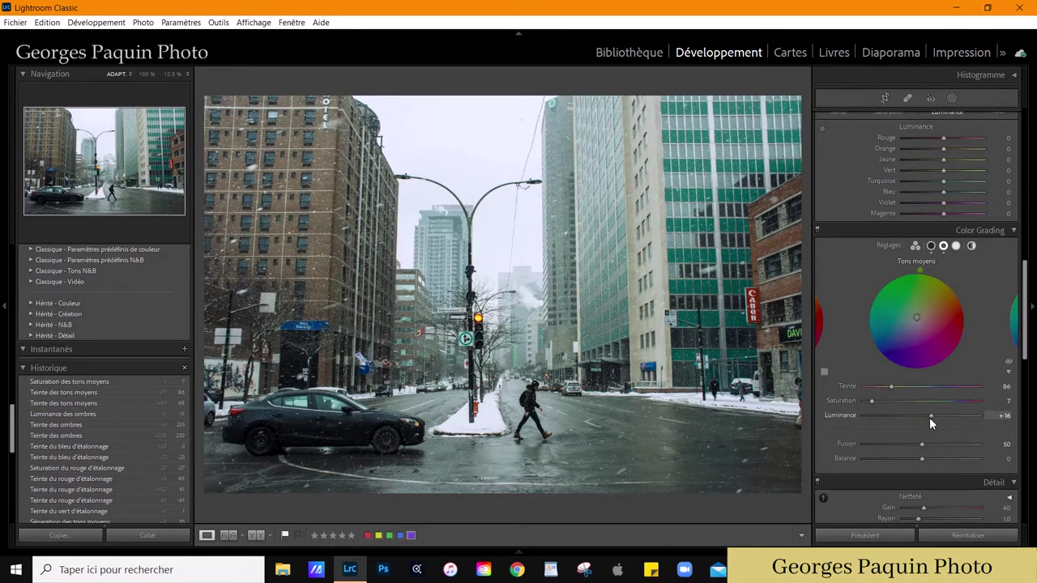
left_click(956, 245)
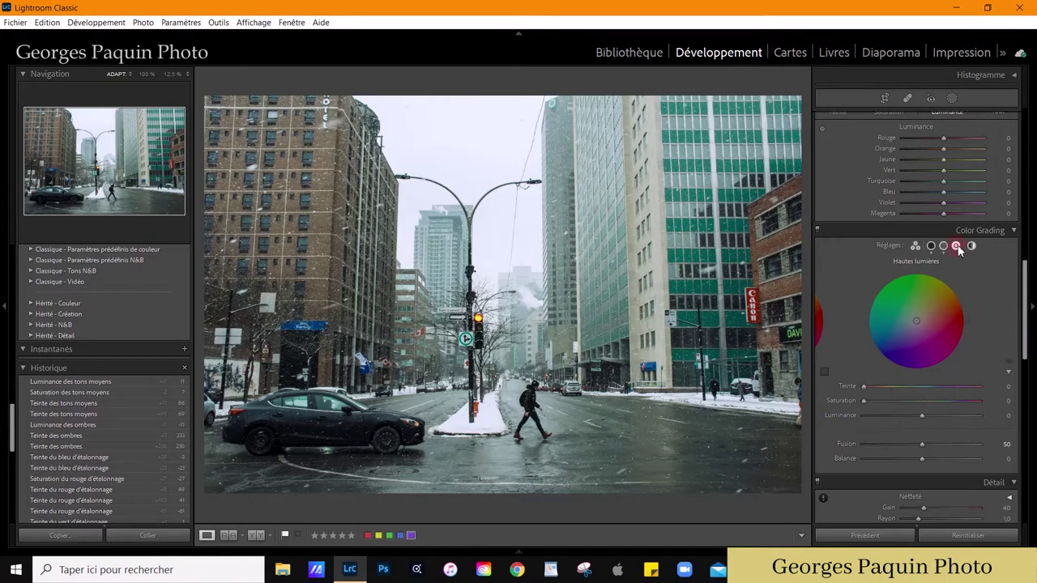
mouse_move(916, 322)
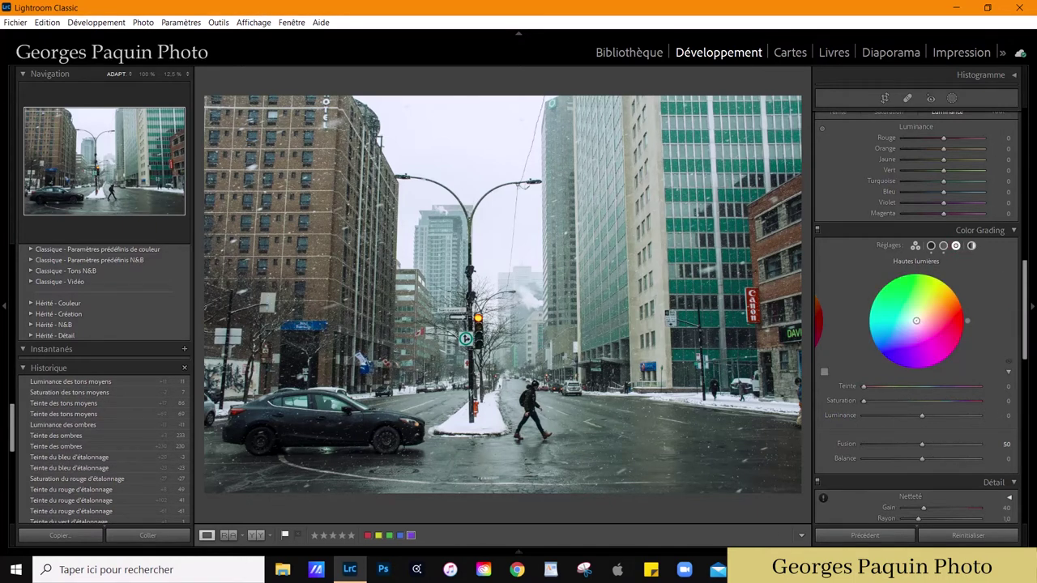
Grade the highlights to hue 171, saturation 7, luminance +22.
left_click_drag(919, 324, 866, 313)
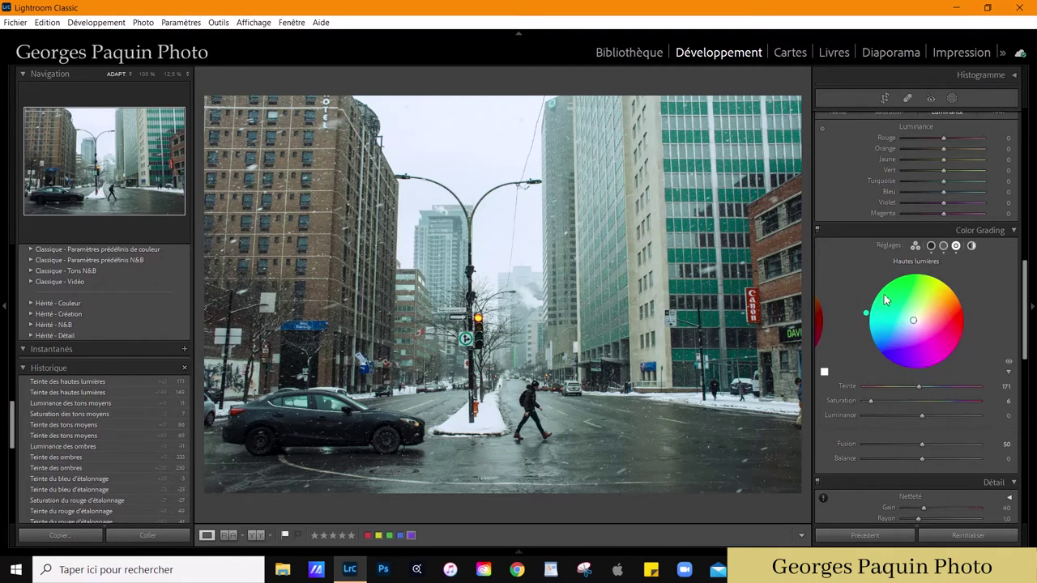
left_click_drag(873, 402, 873, 401)
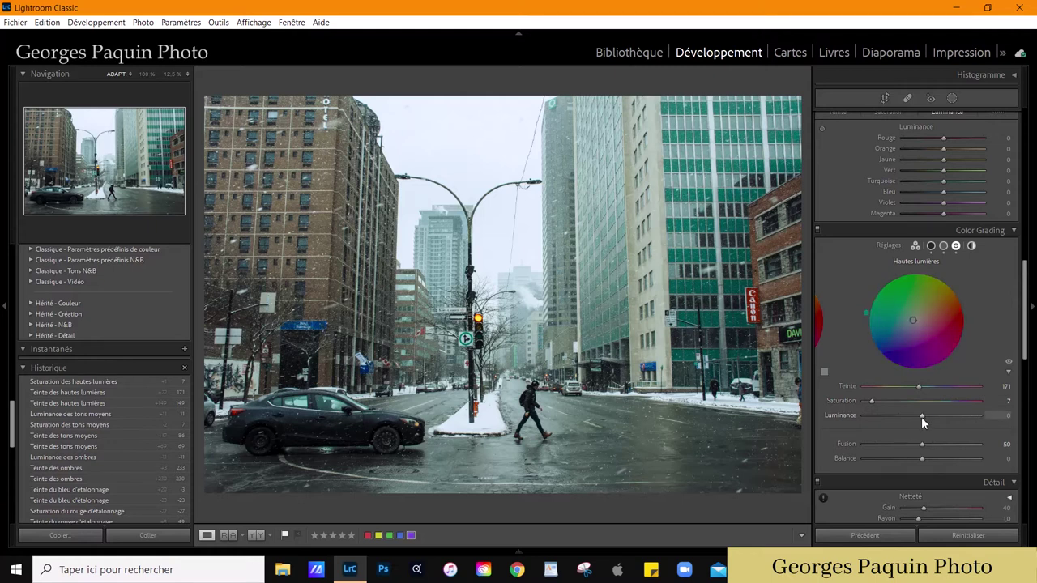
left_click_drag(921, 416, 938, 422)
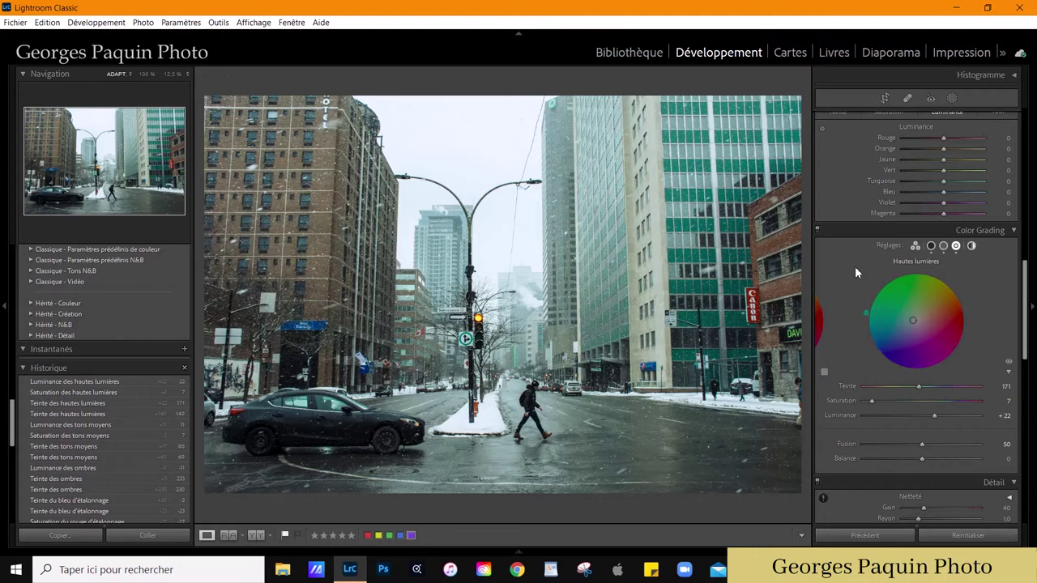
Add a global grade of hue 196, saturation 6, luminance +9.
left_click(972, 246)
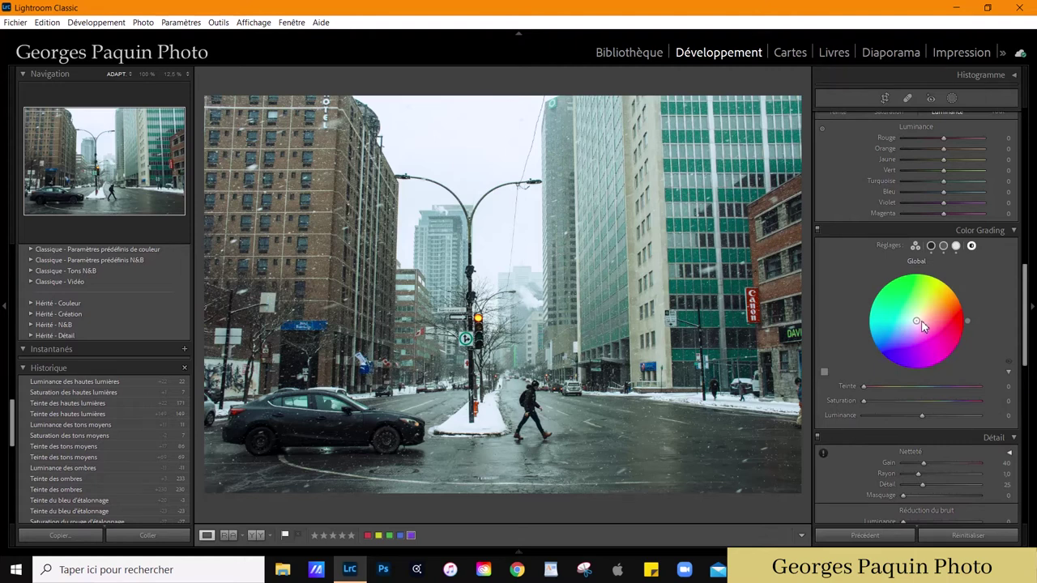
left_click_drag(916, 321, 914, 322)
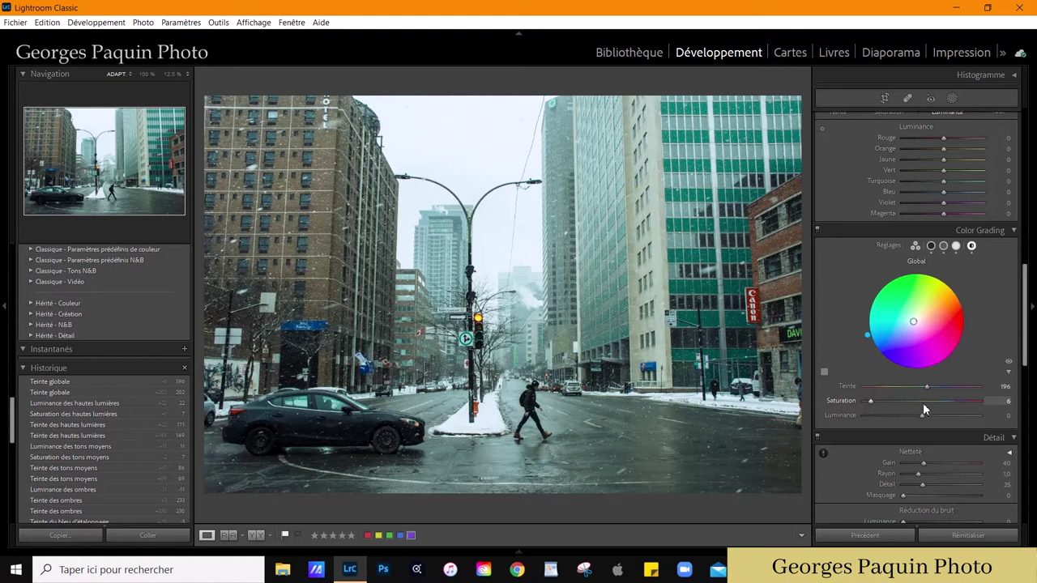
mouse_move(922, 414)
left_mouse_down()
mouse_move(897, 442)
mouse_move(930, 423)
left_mouse_up()
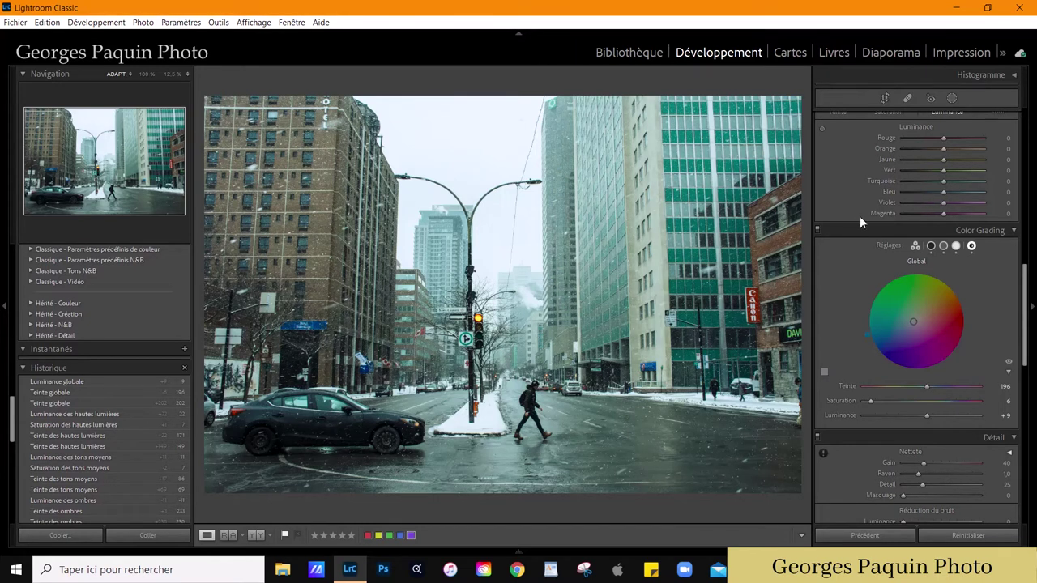
scroll(859, 217, "up", 5)
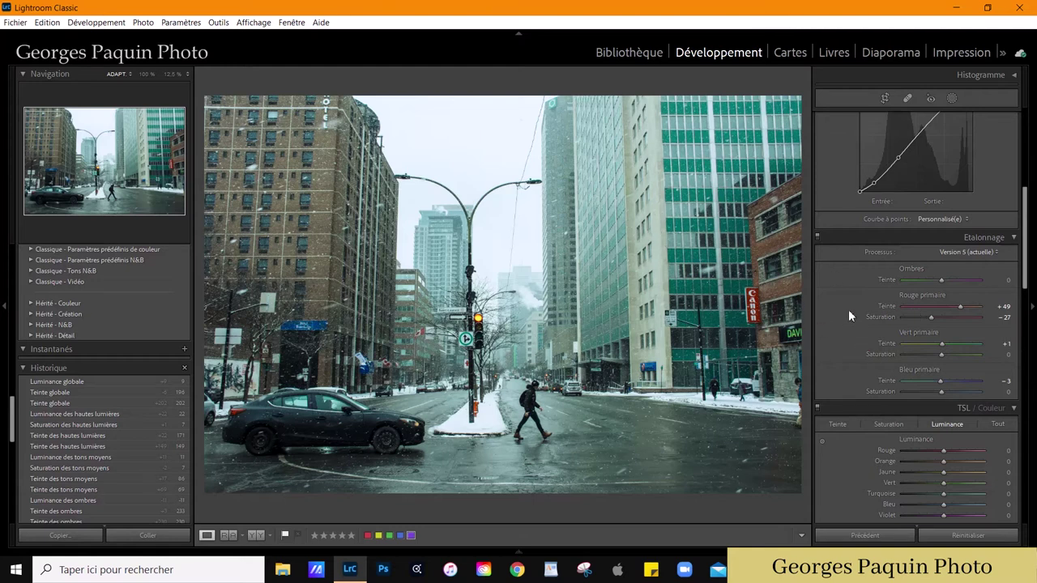
Apply Upright Auto perspective correction in the Transform panel.
scroll(849, 309, "down", 5)
scroll(848, 309, "down", 5)
scroll(848, 309, "down", 5)
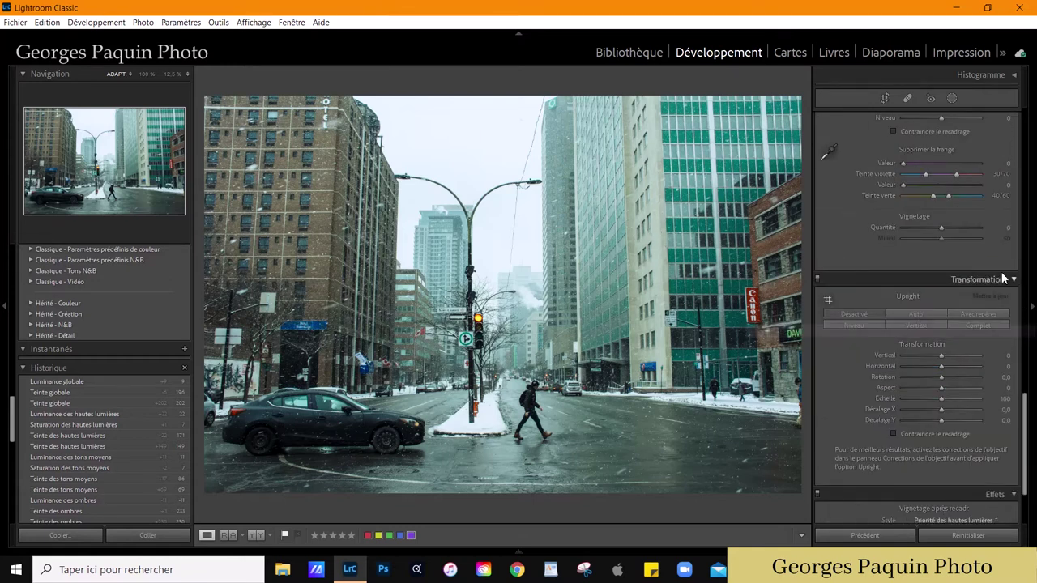
left_click(929, 315)
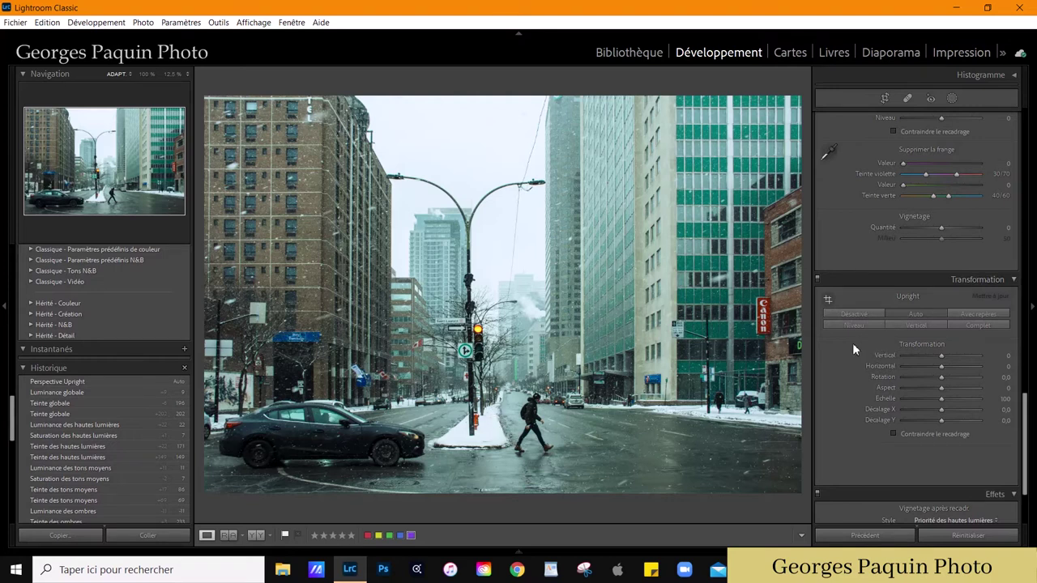
Set the Pinceau 1 brush mask's Ombres to 50, then close masking.
left_click(954, 99)
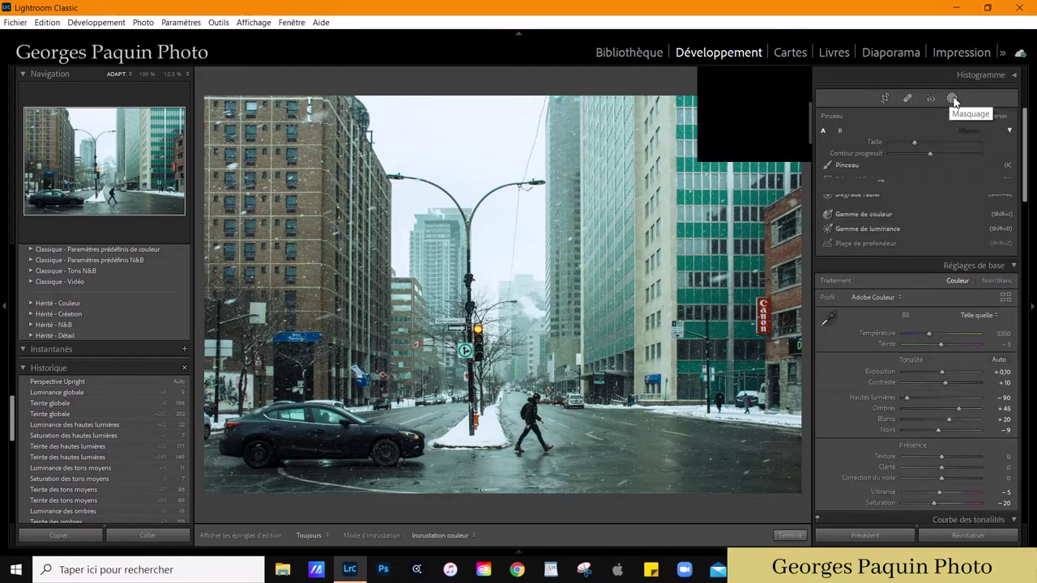
left_click_drag(934, 280, 945, 288)
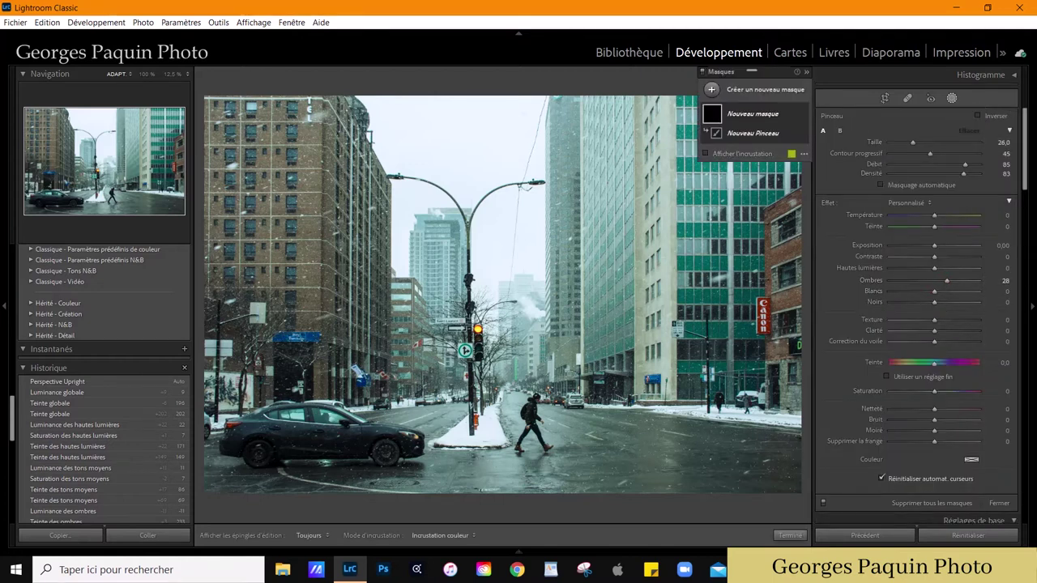
key("h")
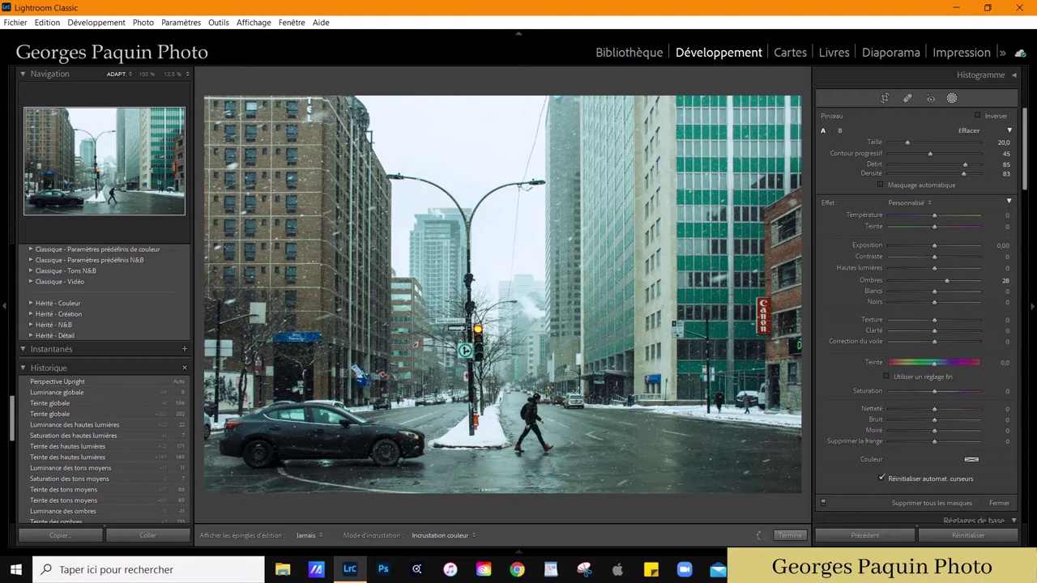
key("h")
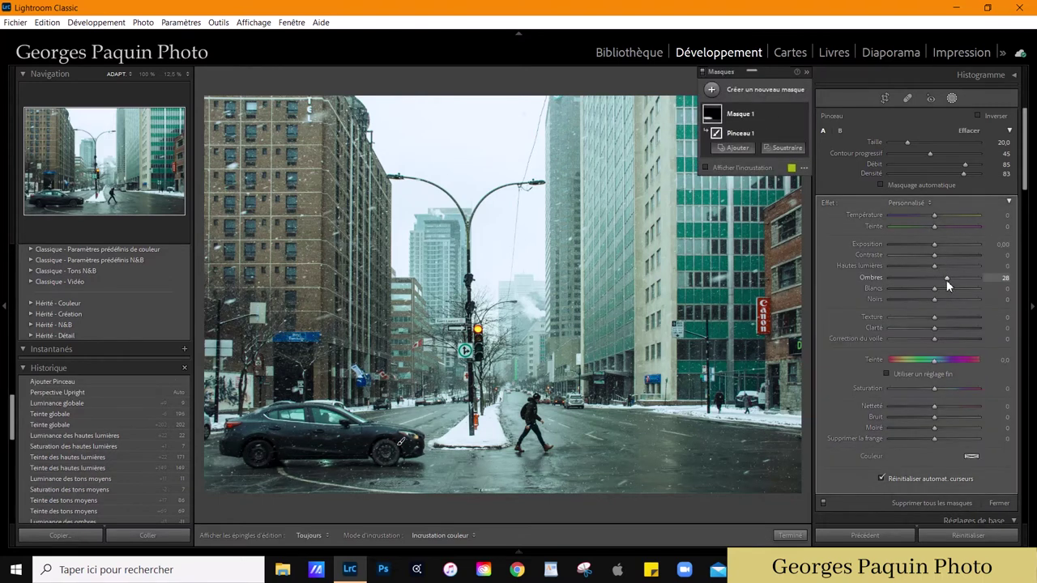
left_click_drag(946, 280, 956, 280)
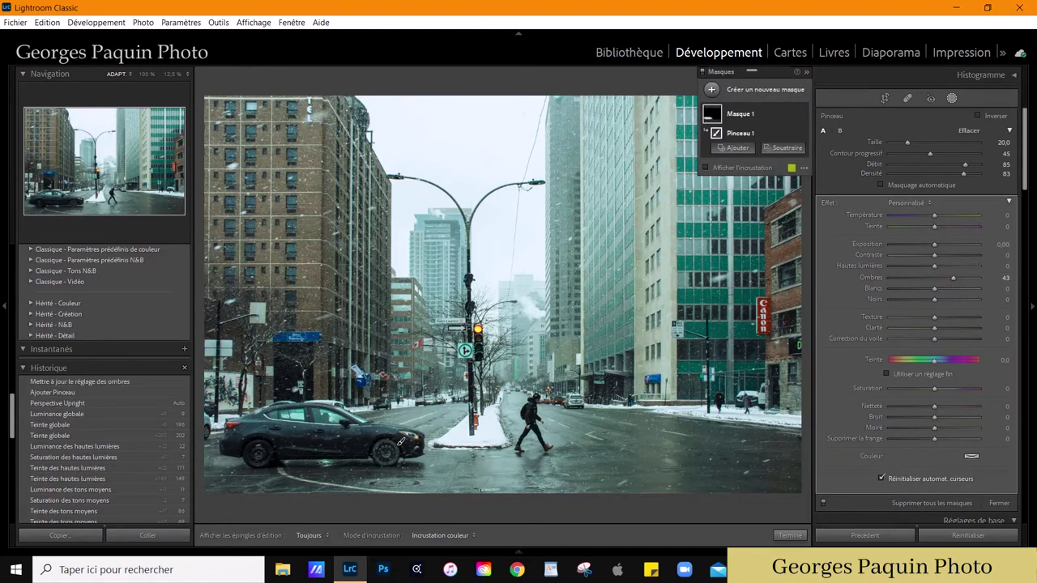
key("h")
key("h")
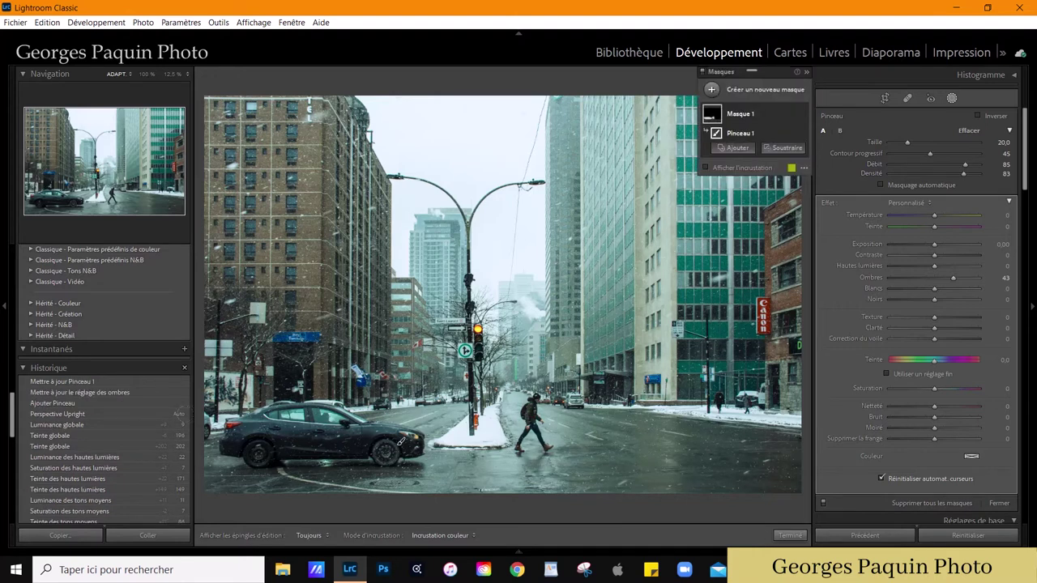
key("h")
key("h")
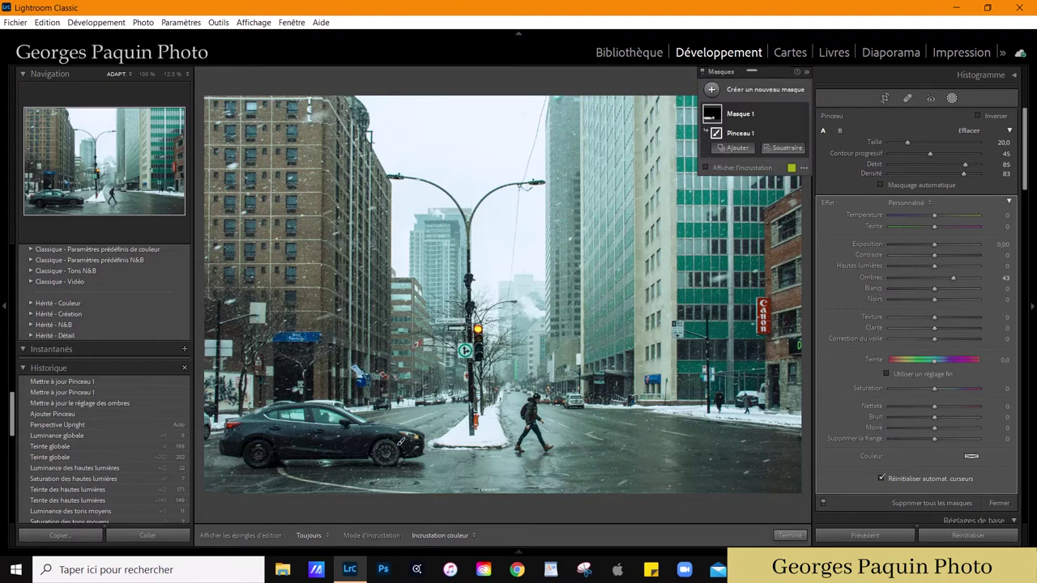
key("h")
key("h")
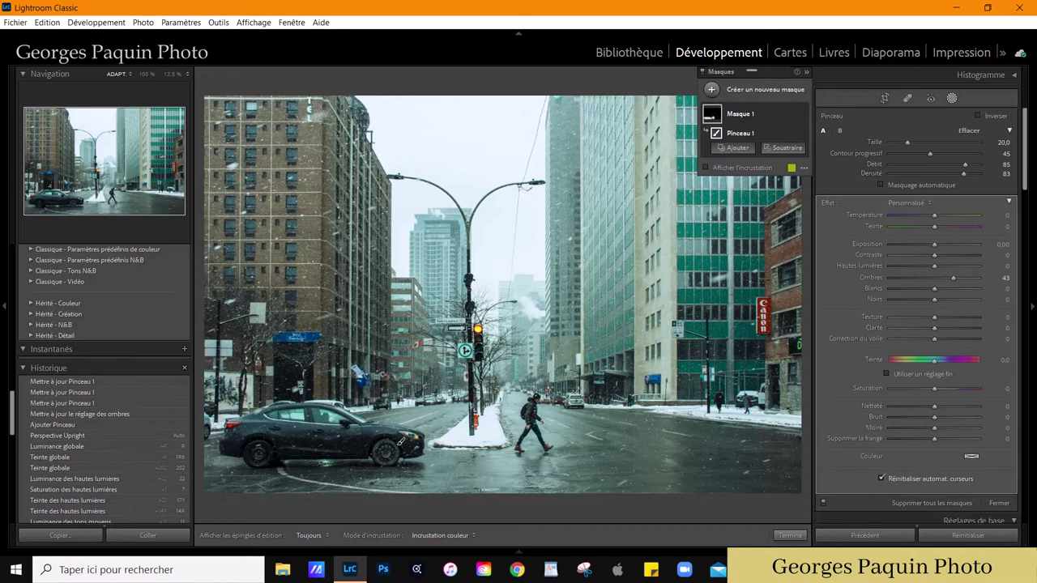
key("h")
key("h")
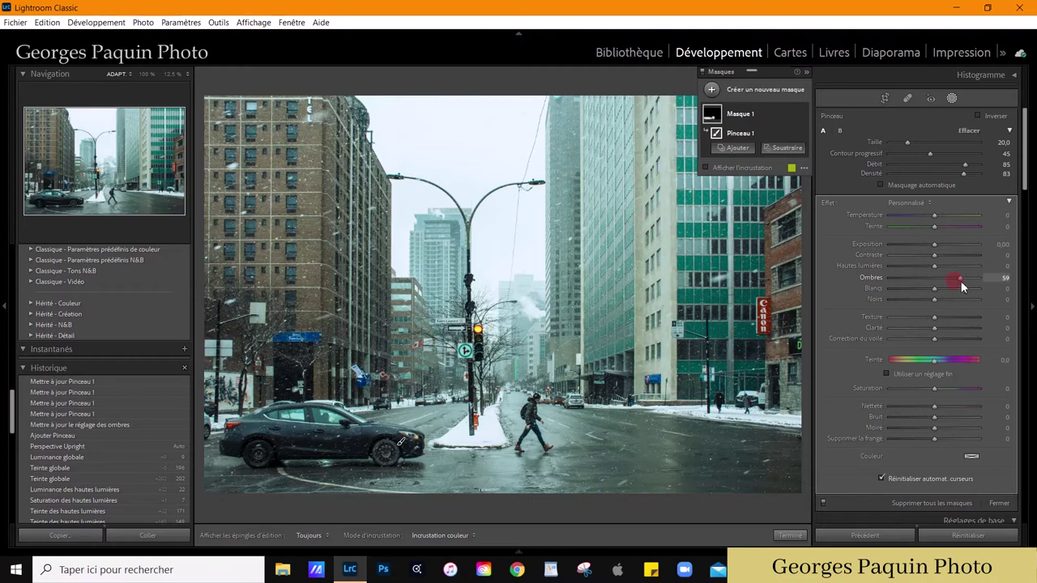
left_click_drag(957, 284, 956, 283)
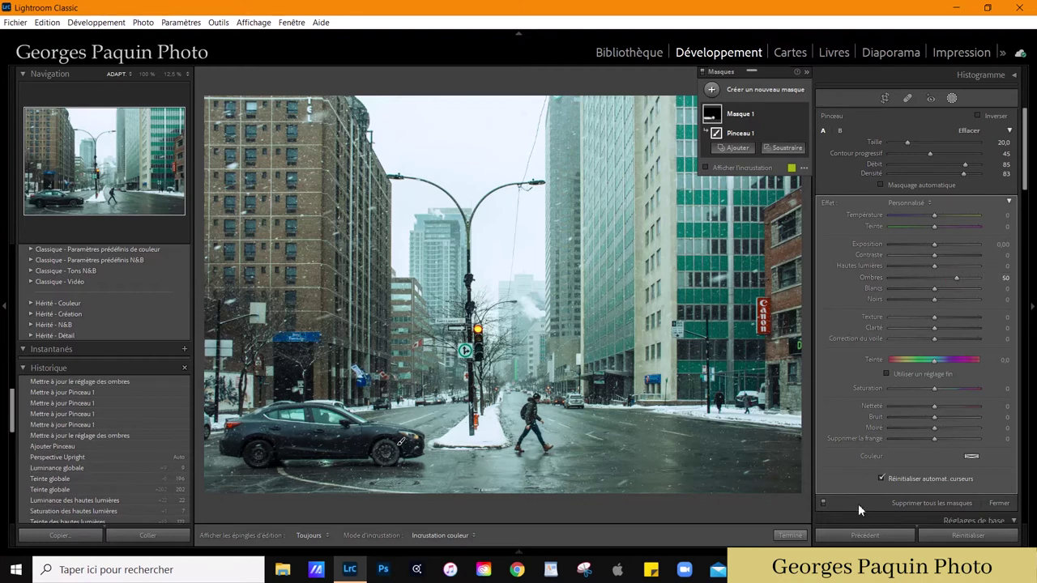
left_click(790, 536)
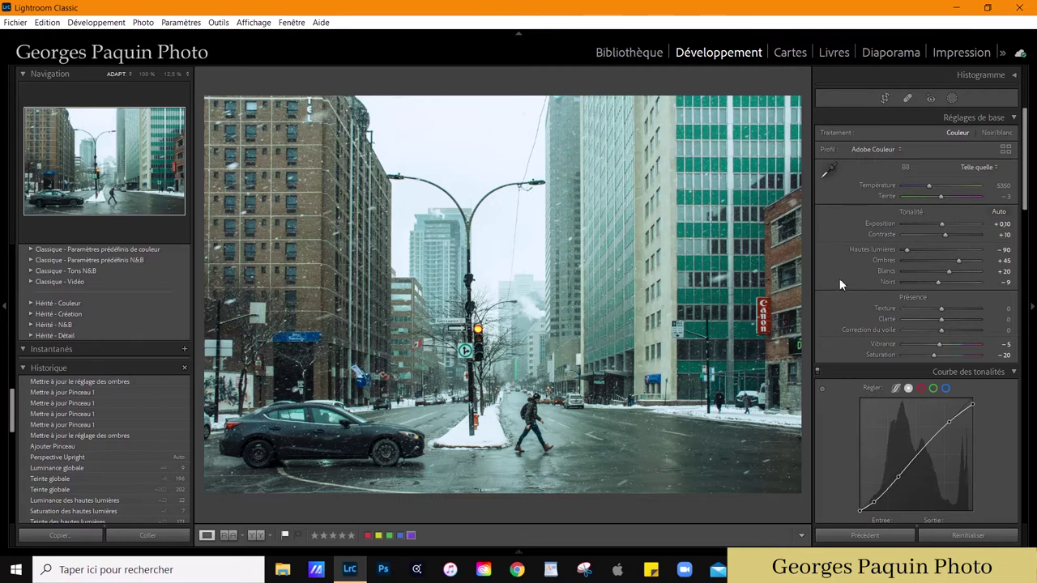
Start a new linear gradient mask covering the right-hand row of buildings.
left_click(952, 99)
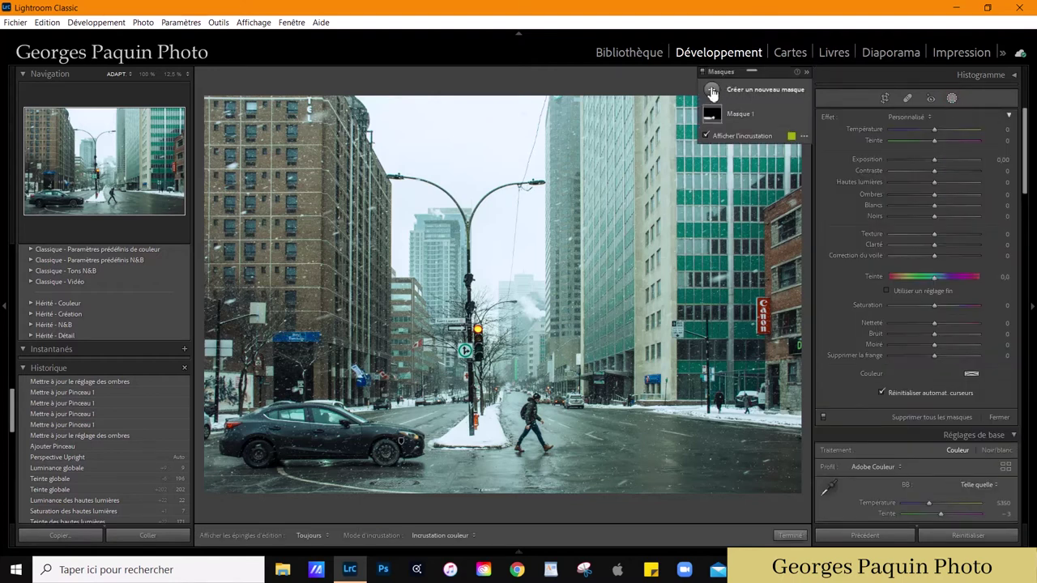
left_click(712, 91)
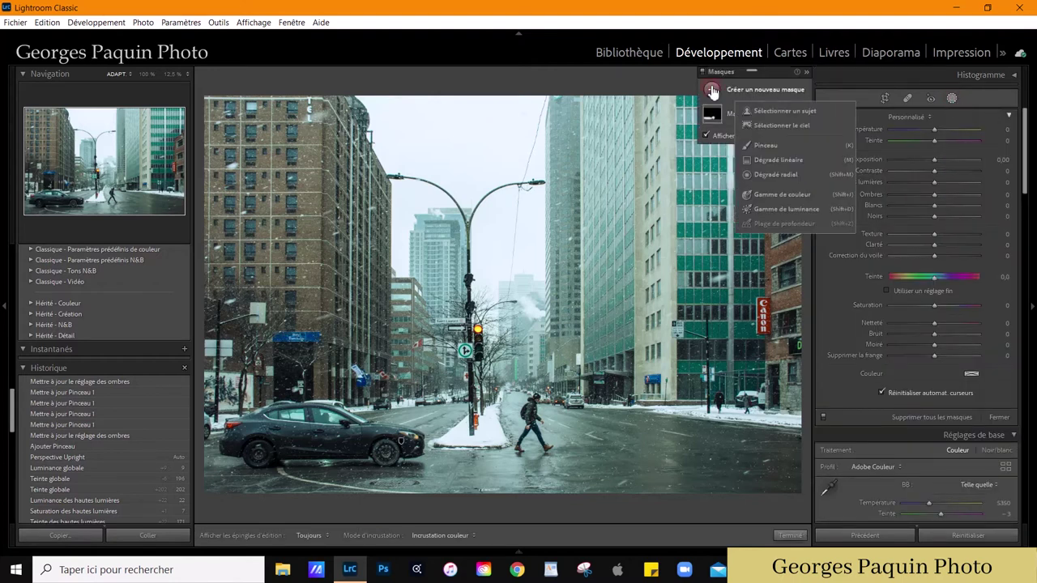
left_click(778, 159)
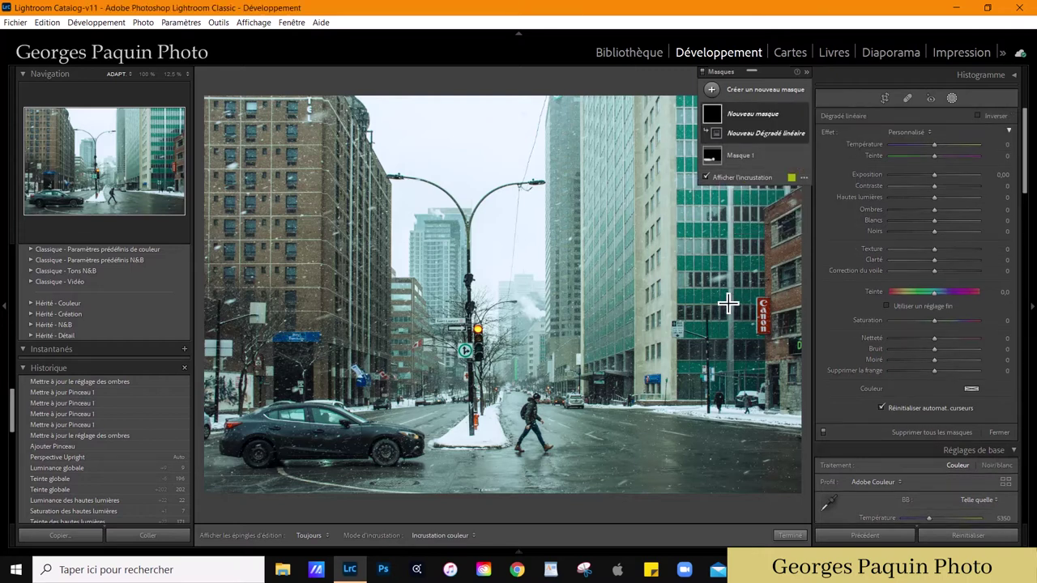
left_click_drag(727, 303, 453, 301)
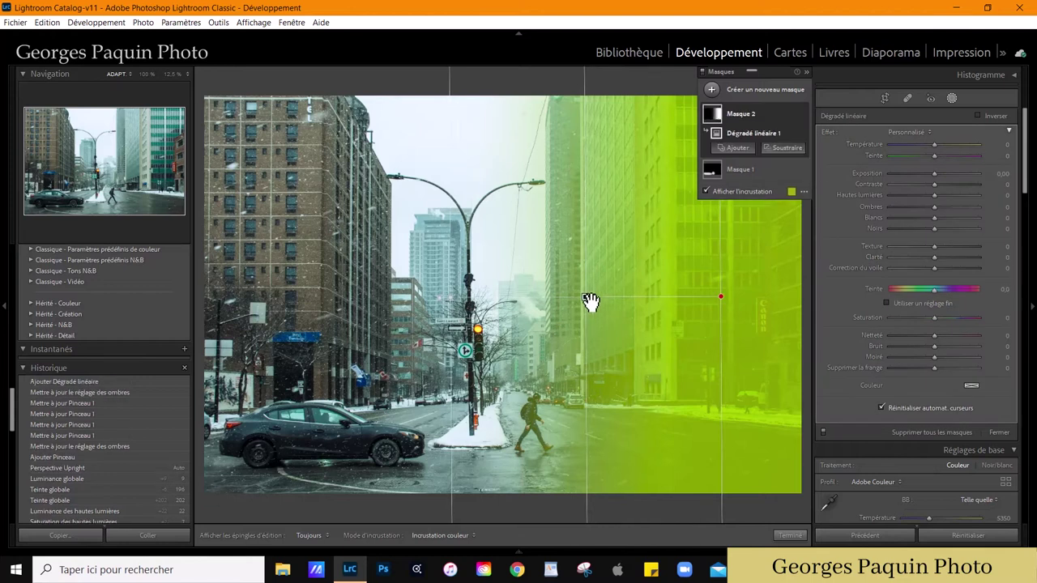
left_click_drag(593, 306, 643, 307)
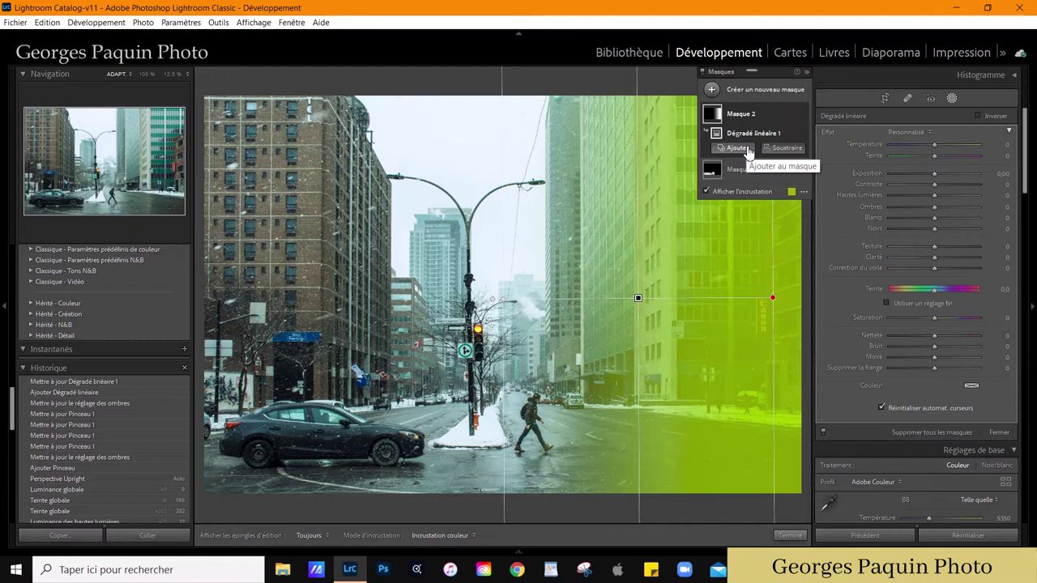
Add a second linear gradient over the left-hand buildings and hide the mask overlay.
left_click(736, 148)
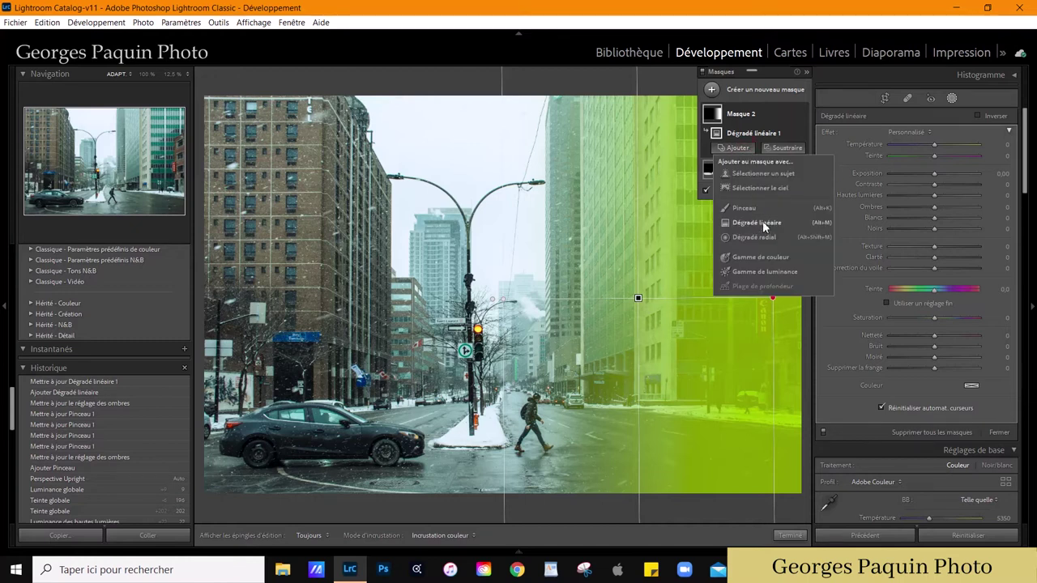
left_click(762, 222)
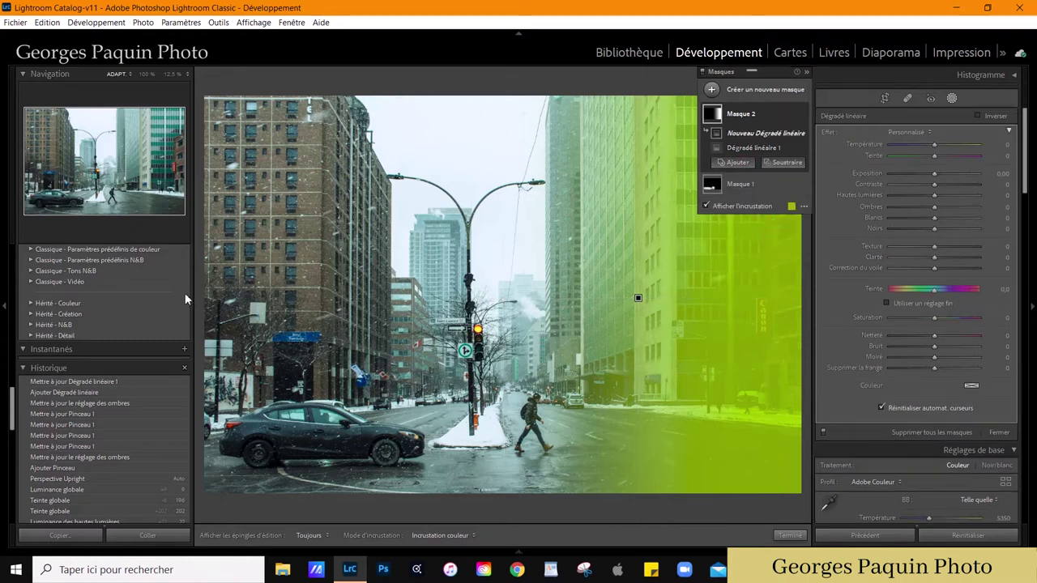
left_click_drag(208, 293, 440, 315)
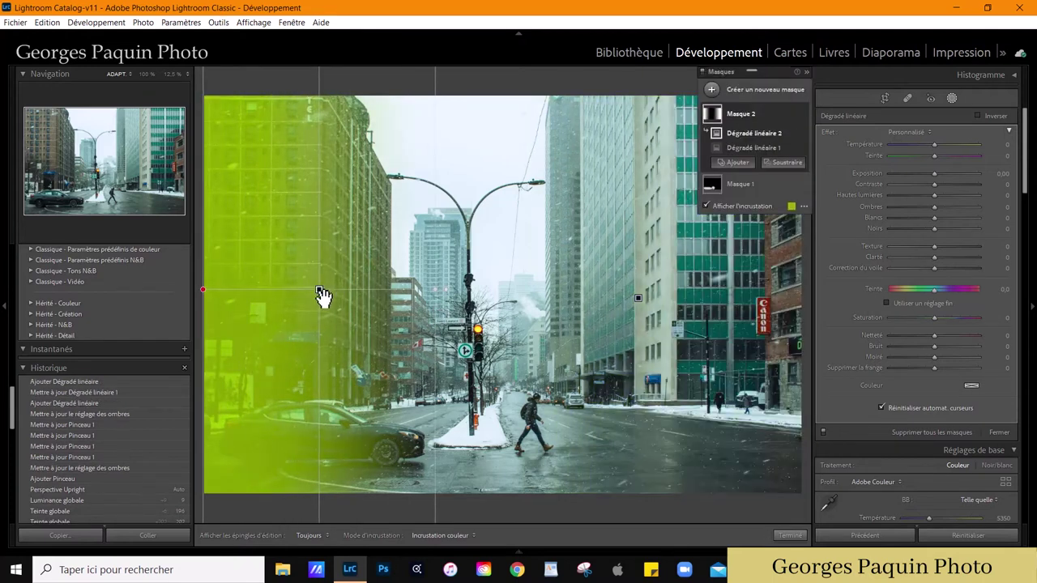
left_click_drag(319, 293, 294, 301)
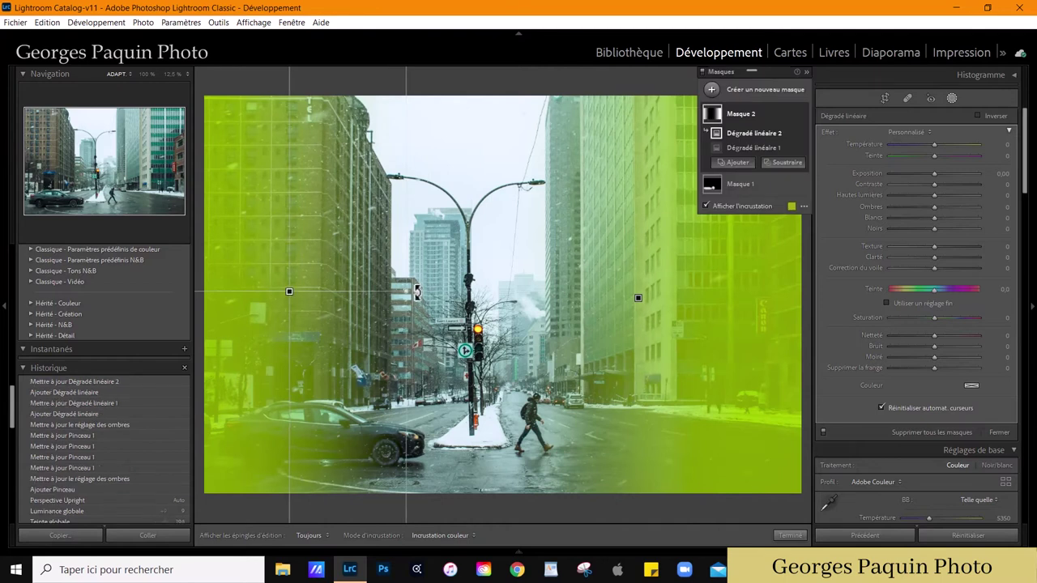
left_click_drag(409, 294, 484, 304)
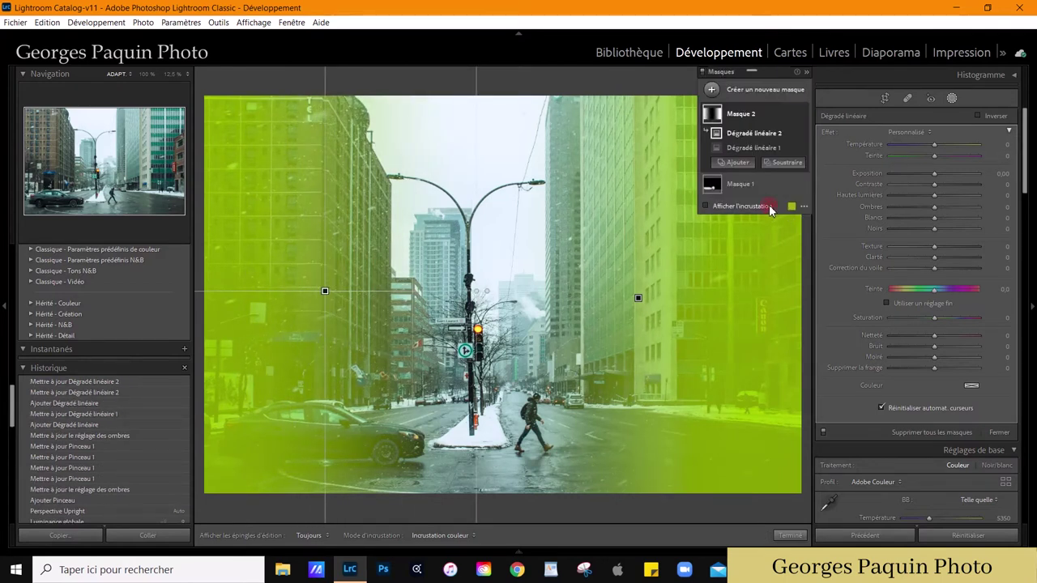
left_click(764, 207)
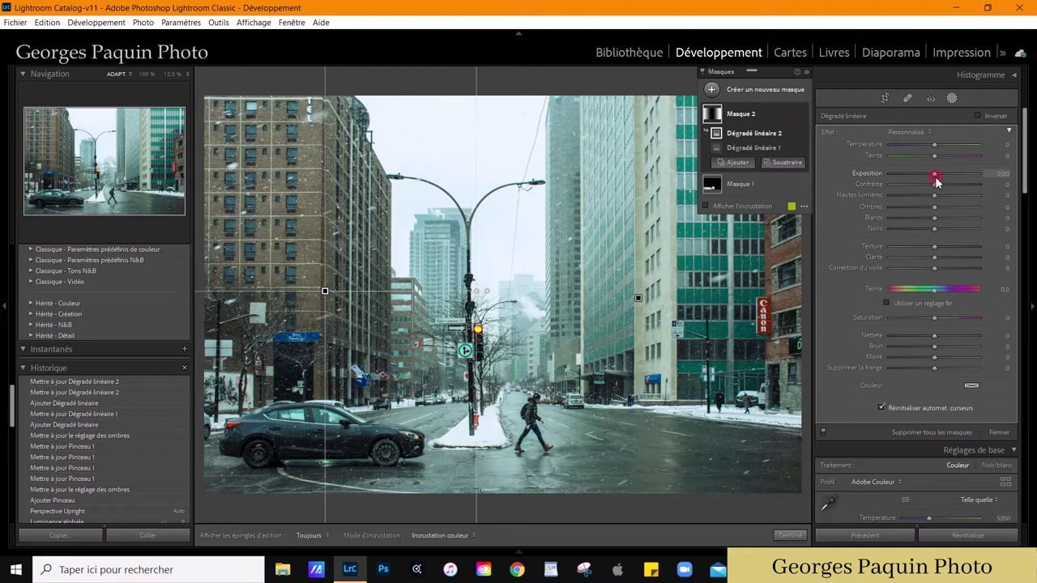
Darken the side-gradient mask with Exposure −0.40, Shadows 26 and Blacks −17, and compare it on and off.
left_click_drag(935, 177, 931, 177)
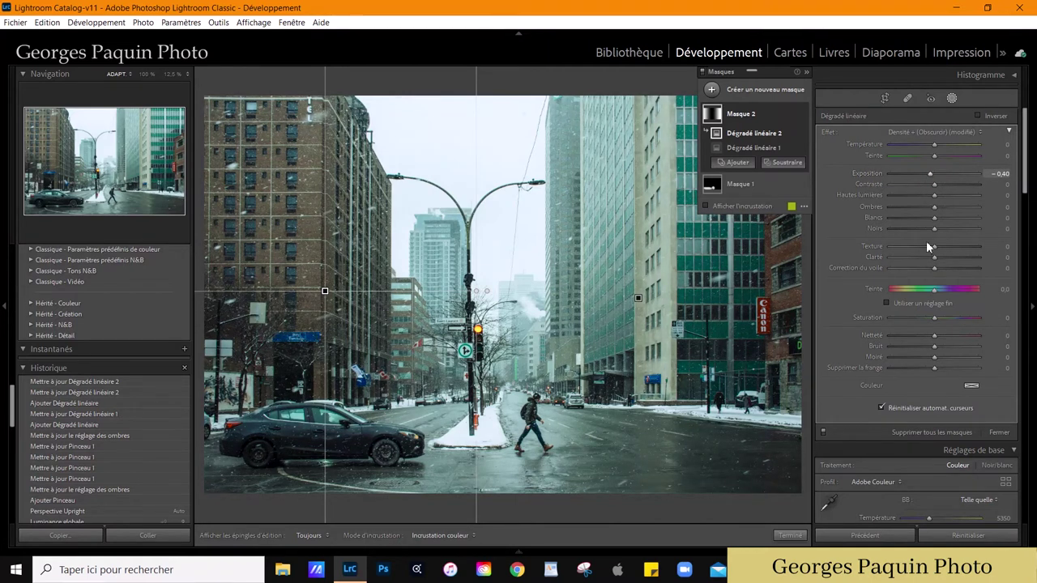
left_click_drag(929, 234, 948, 210)
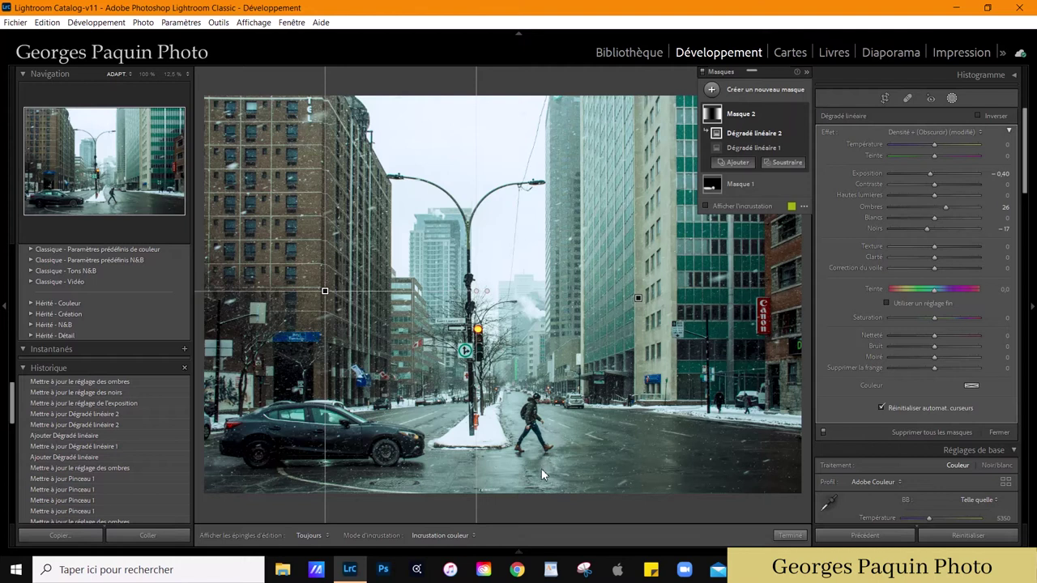
left_click(802, 115)
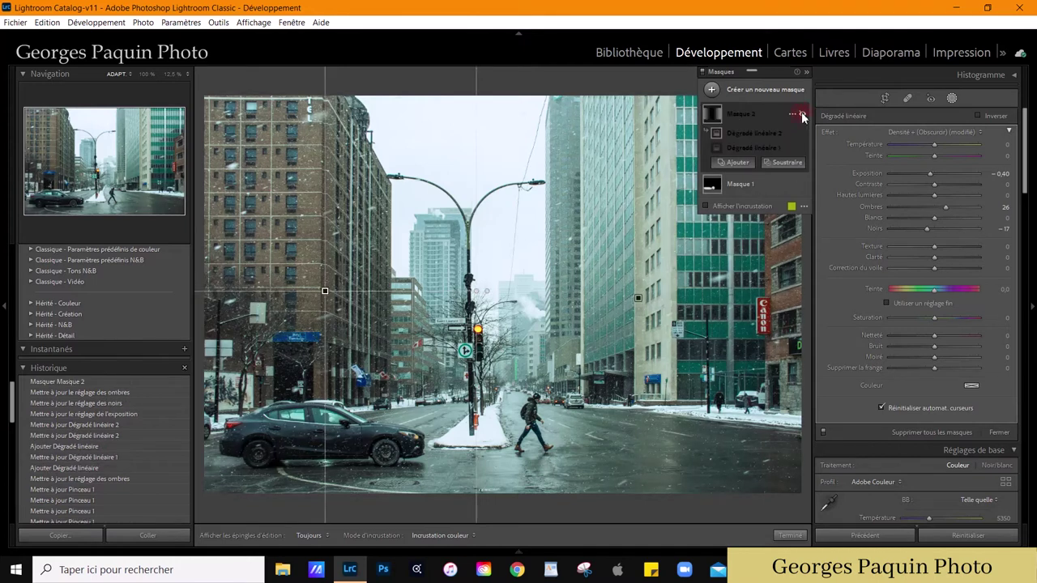
left_click(801, 112)
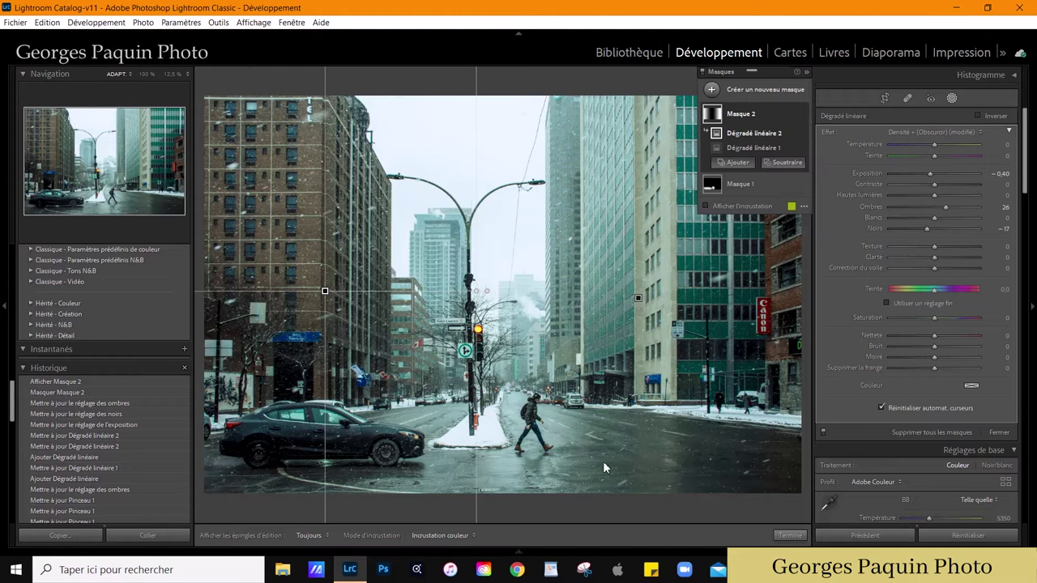
left_click(760, 208)
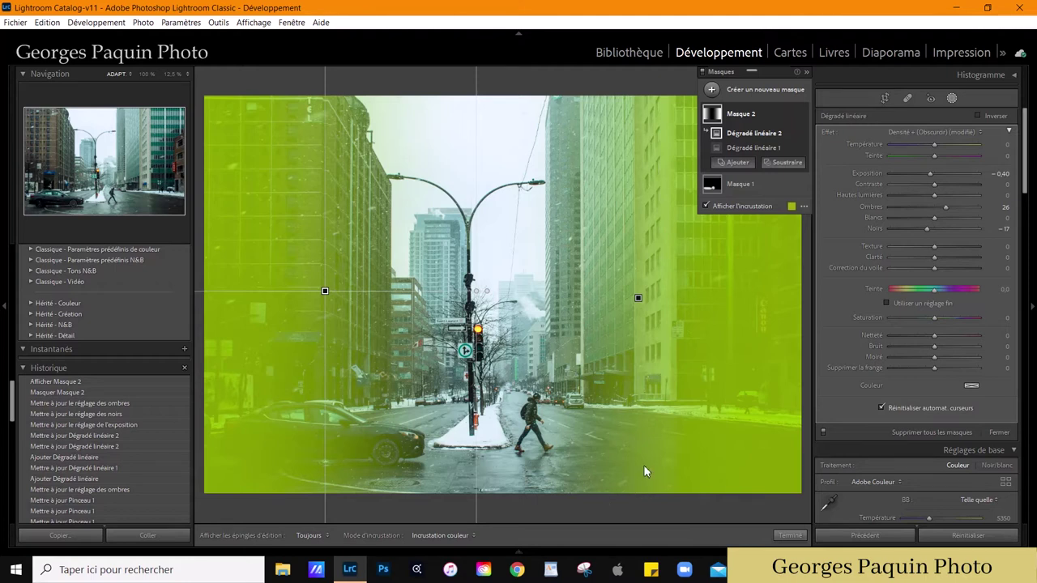
Brush the bottom-left car out of Masque 2 with a subtract brush, then finish masking.
left_click(785, 162)
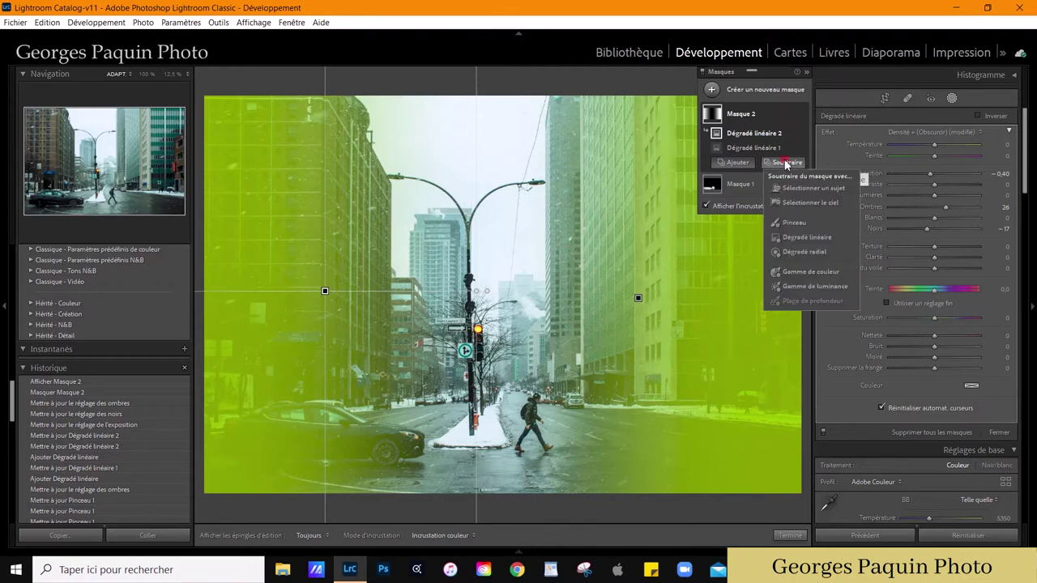
left_click(799, 229)
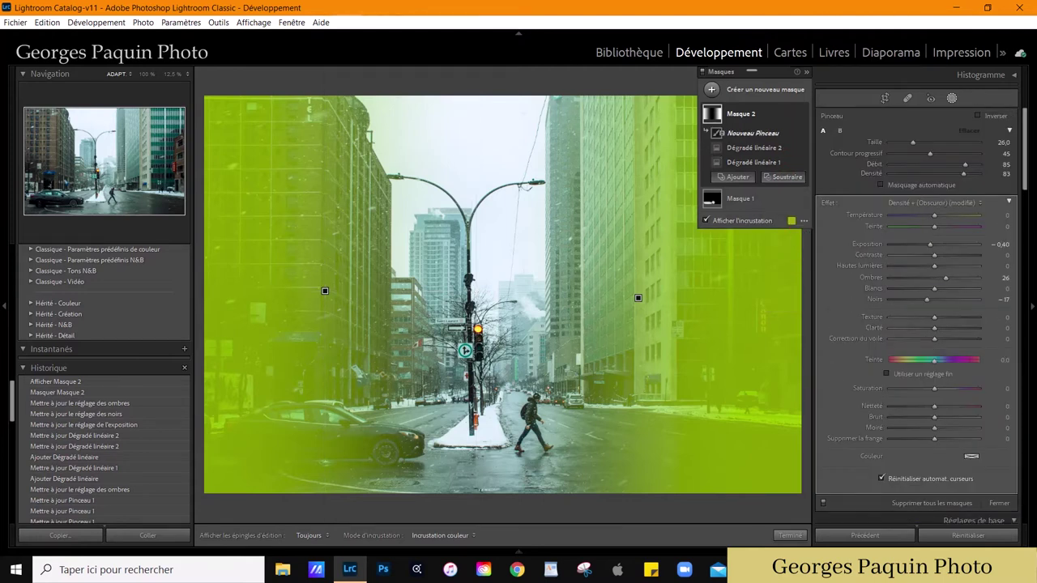
key("h")
left_click_drag(579, 452, 778, 478)
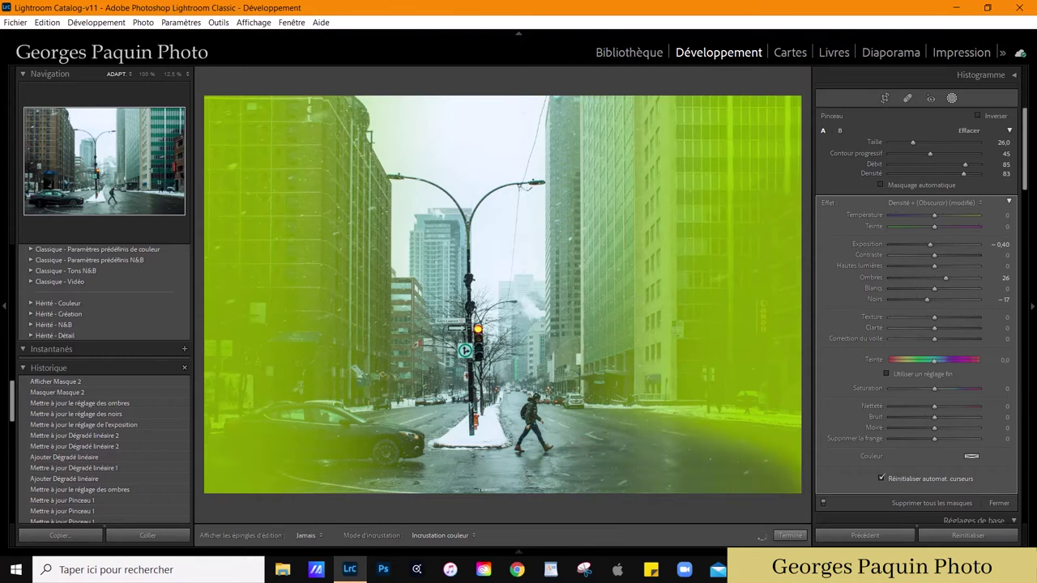
key("h")
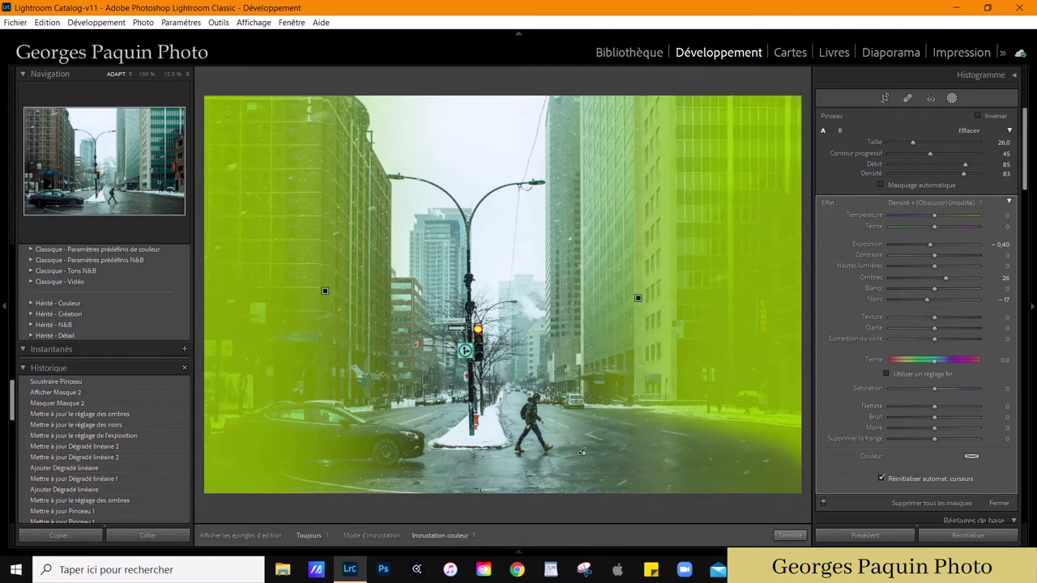
left_click_drag(412, 471, 267, 437)
key("h")
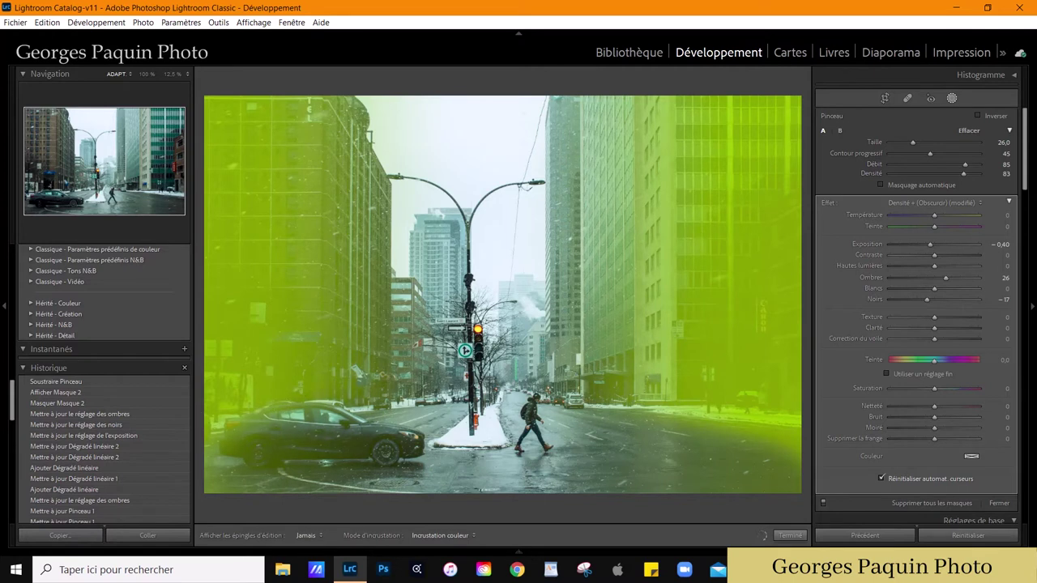
key("h")
key("h")
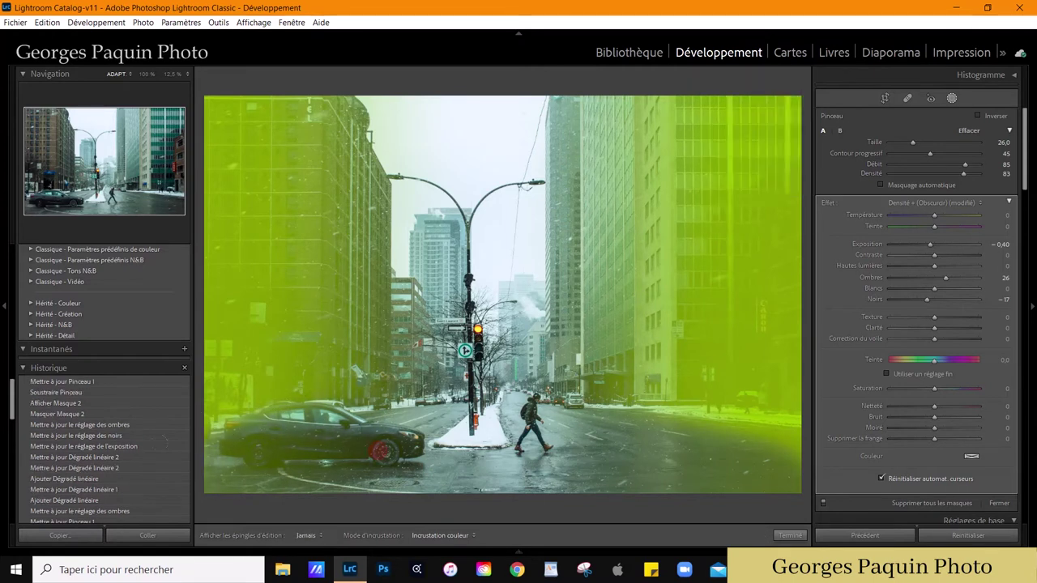
key("h")
key("h")
key("h")
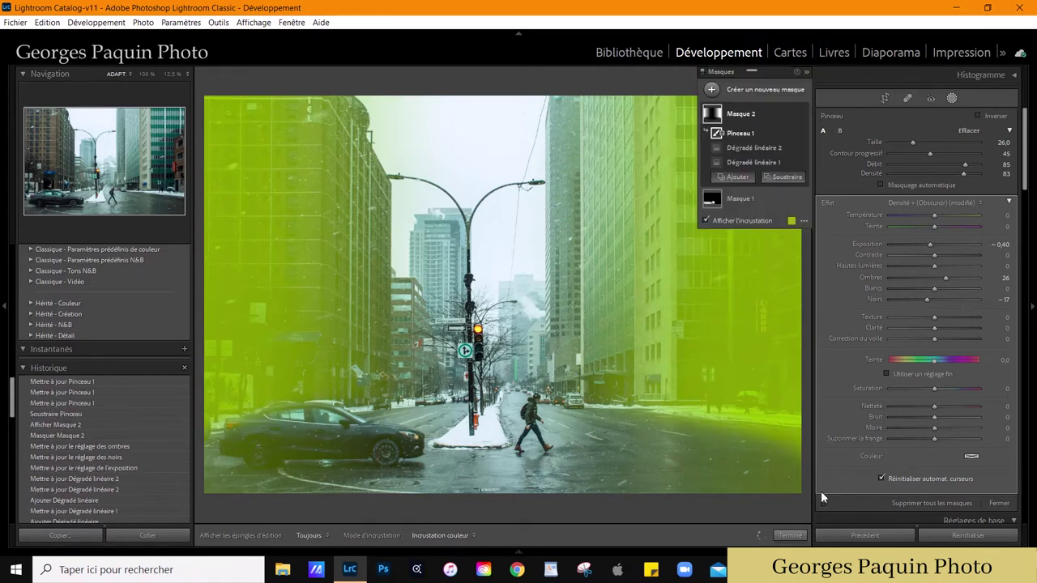
left_click(790, 536)
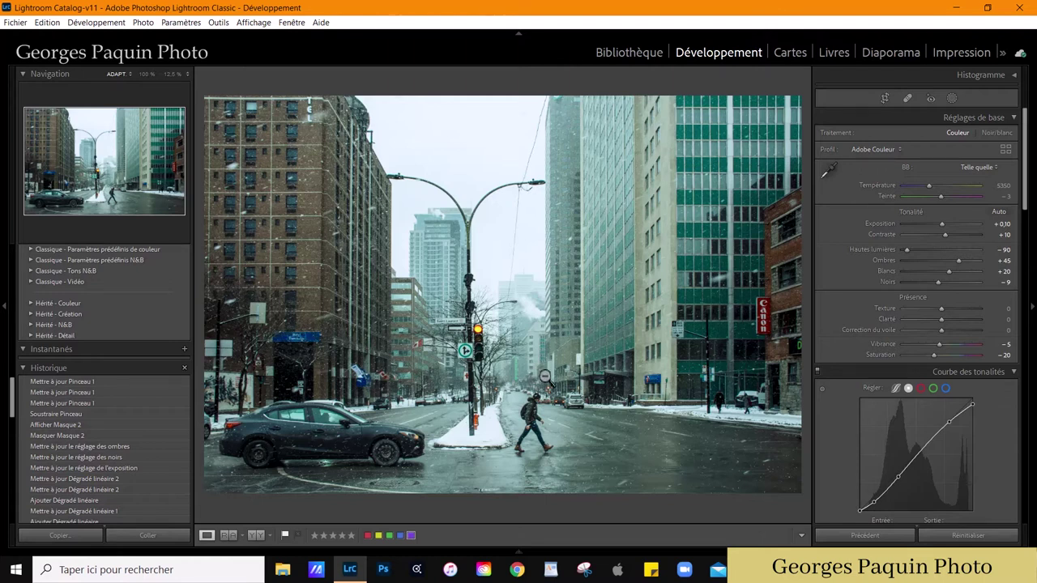
Zoom in and pan across the street and wet road, then reopen the Masks panel.
key("ctrl+equal")
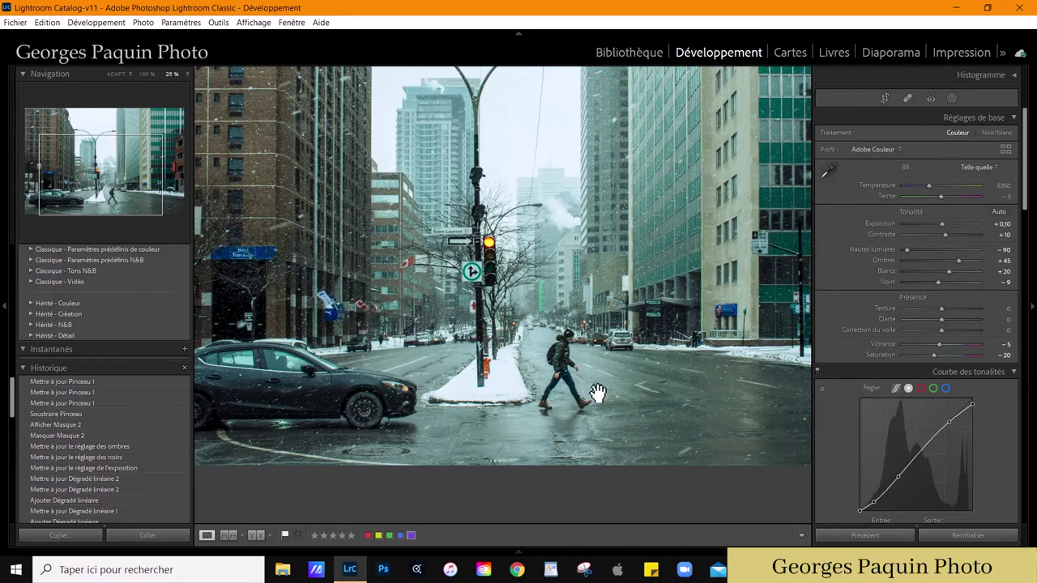
key("ctrl+minus")
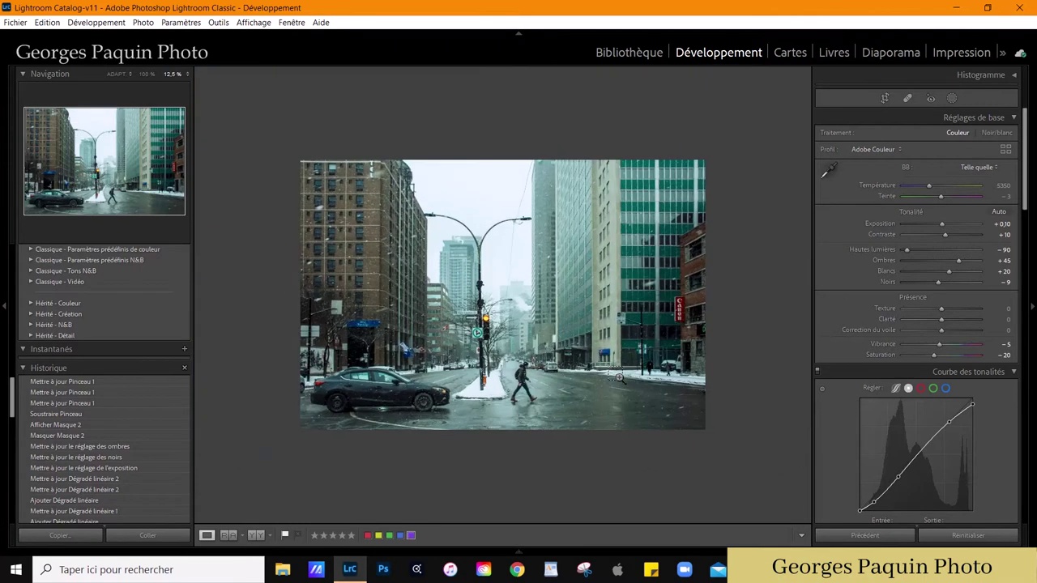
left_click(563, 393)
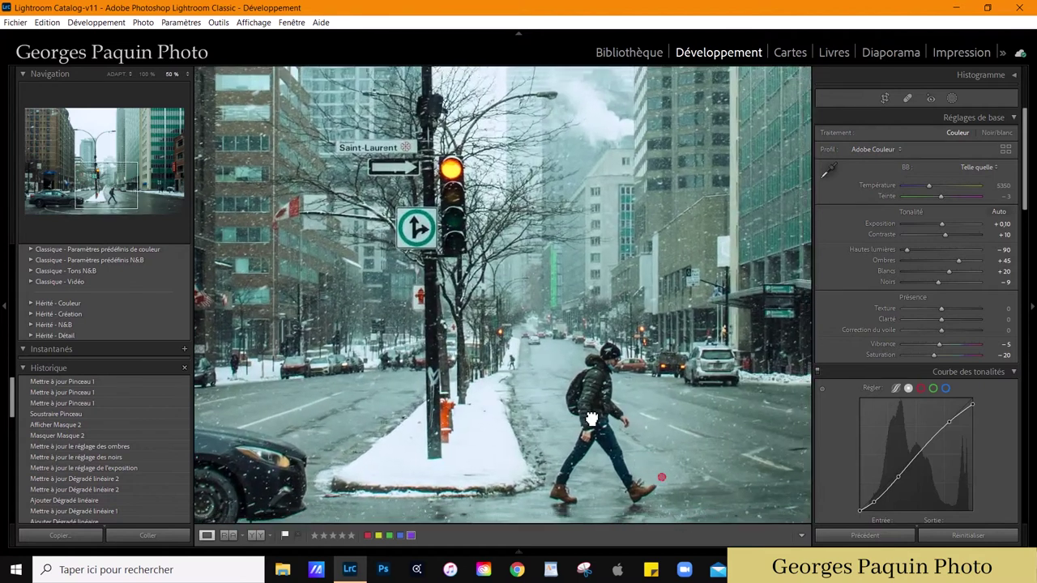
left_click_drag(593, 419, 551, 342)
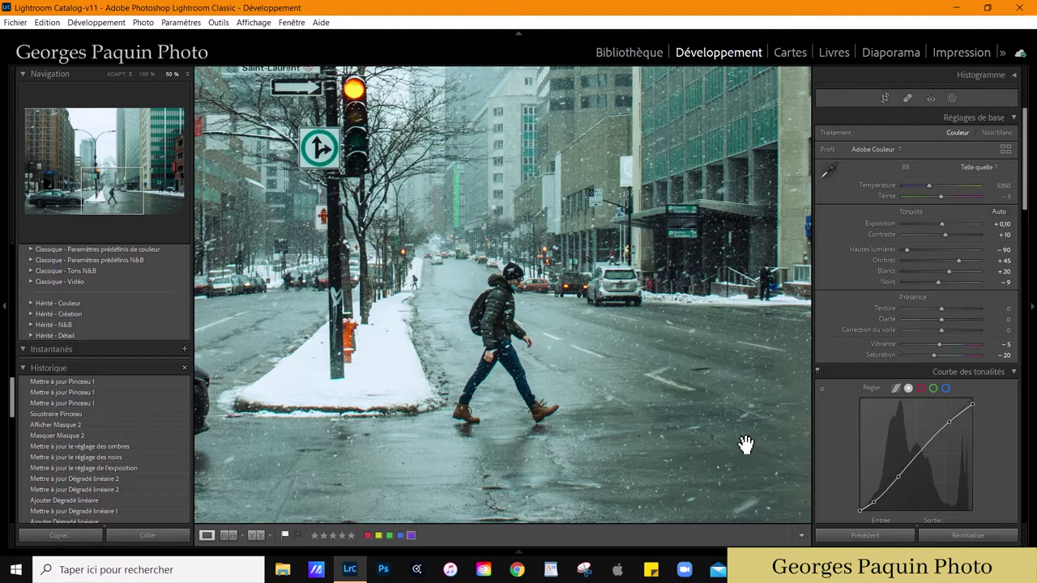
left_click_drag(744, 443, 518, 379)
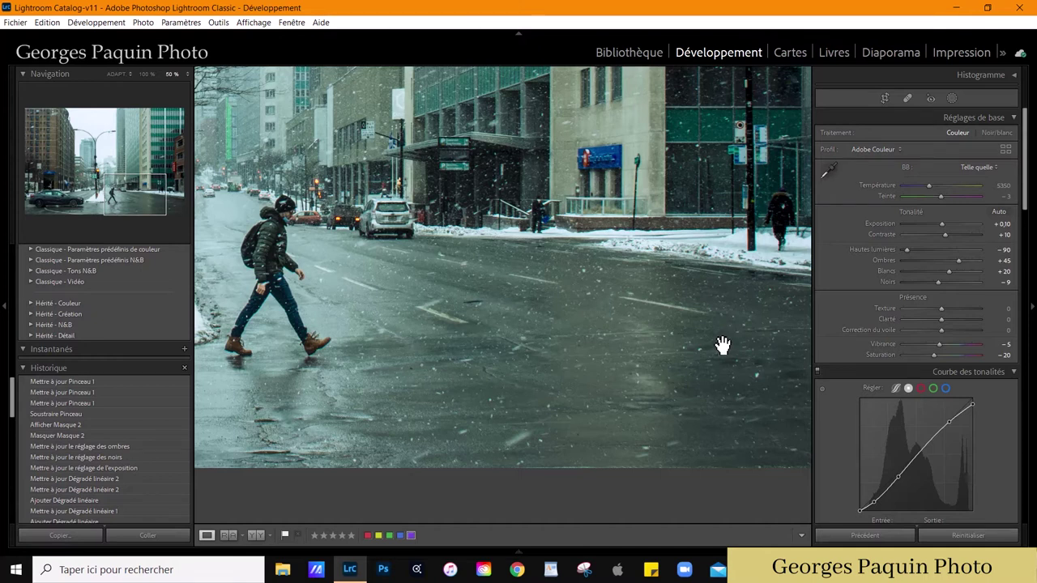
left_click(721, 341)
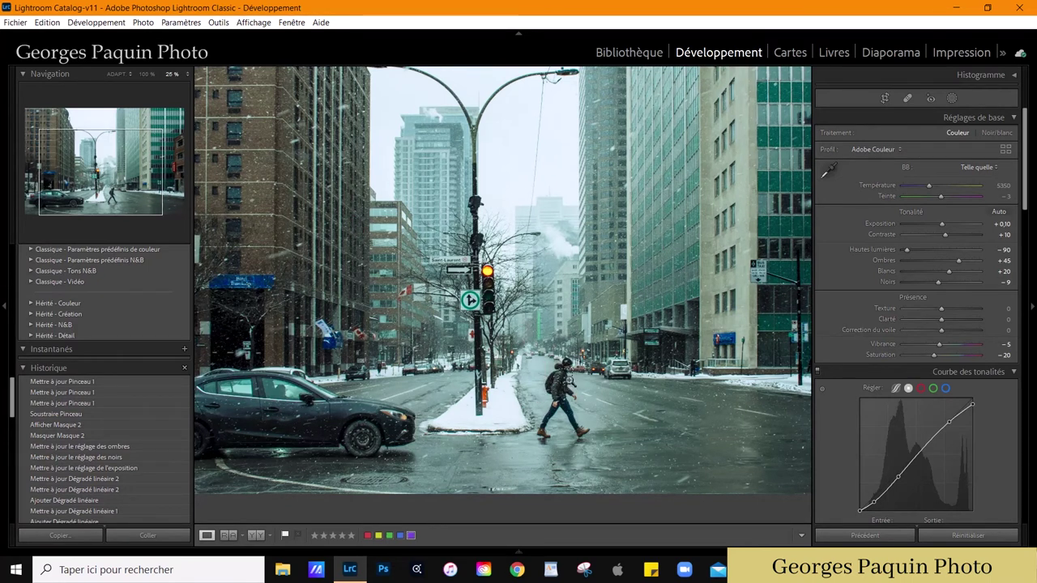
key("ctrl+minus")
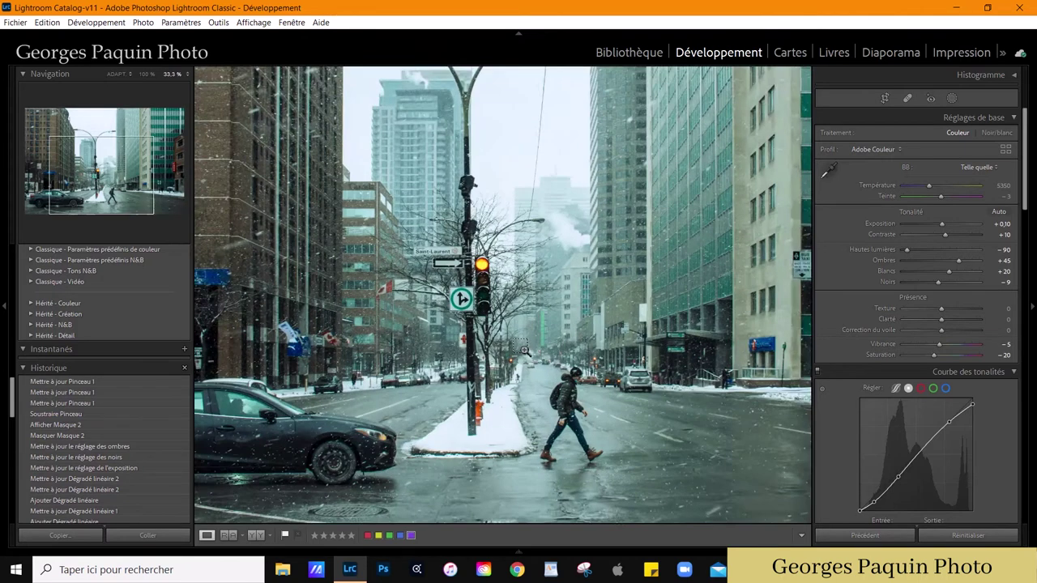
left_click(524, 350)
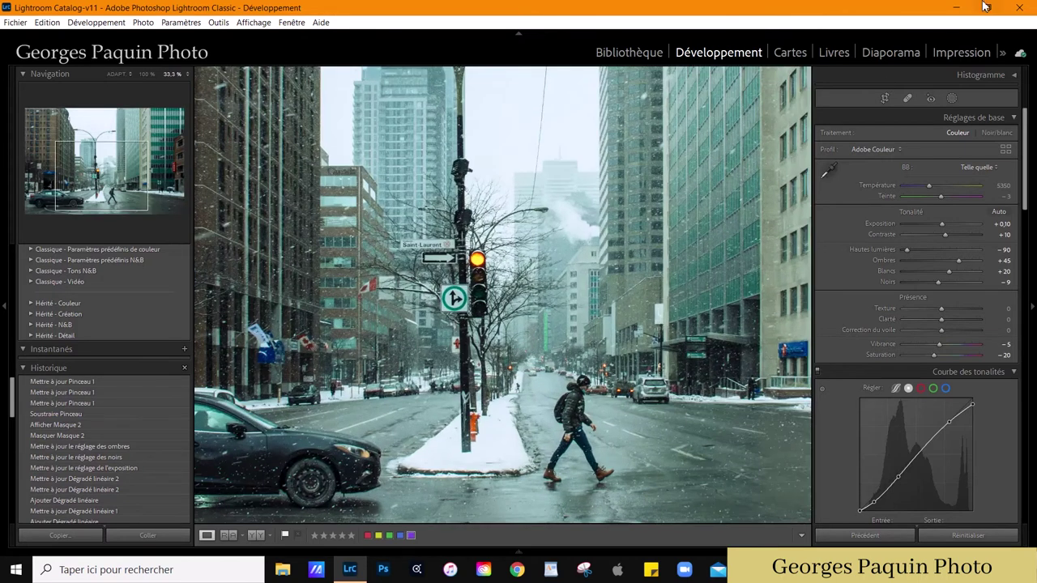
left_click(952, 97)
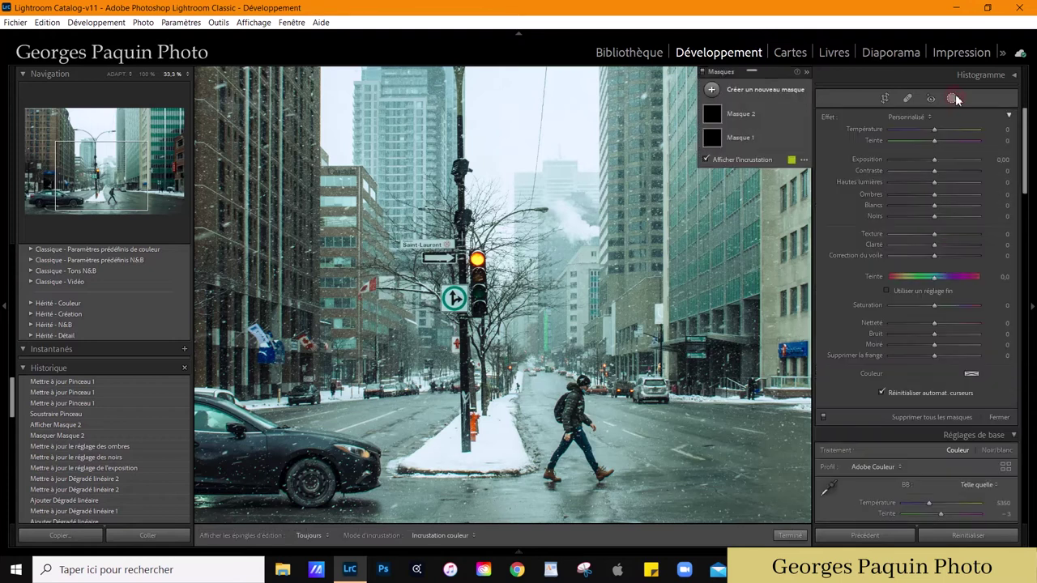
Draw an inverted radial gradient around the pedestrian with feather 39.
left_click(713, 90)
left_click(782, 175)
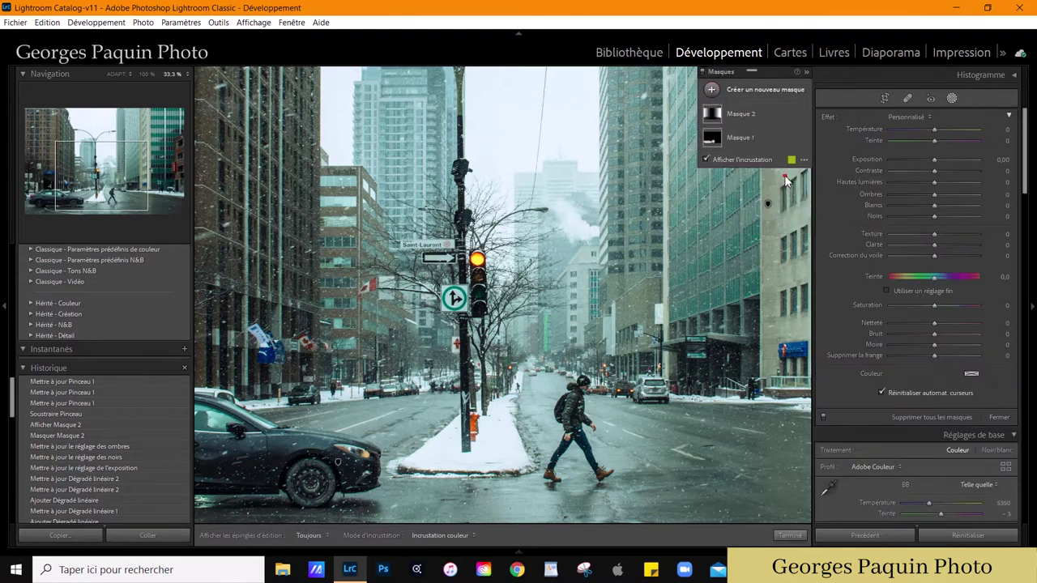
left_click_drag(544, 288, 645, 494)
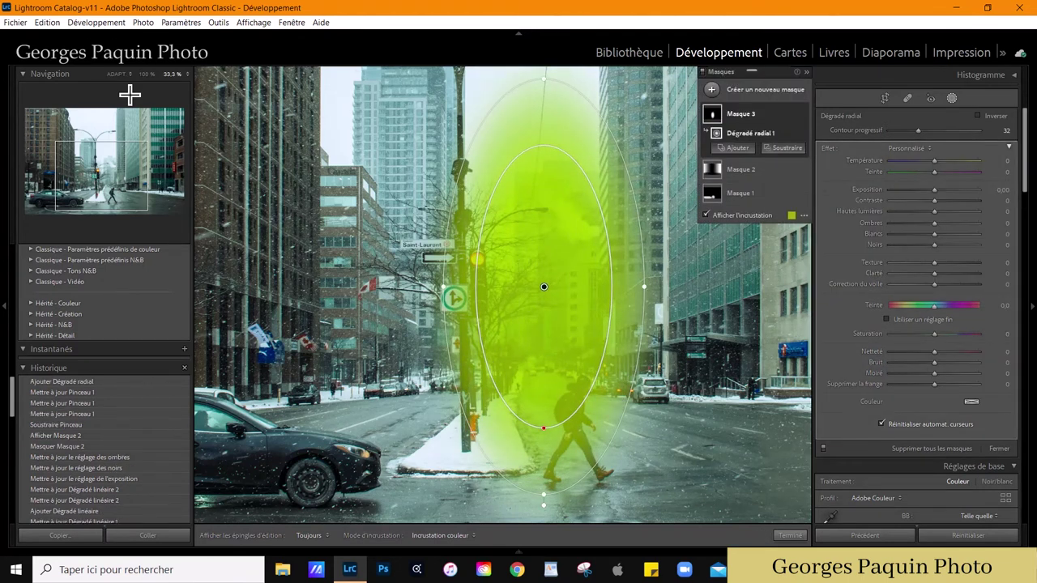
left_click(117, 73)
left_click_drag(524, 363, 533, 411)
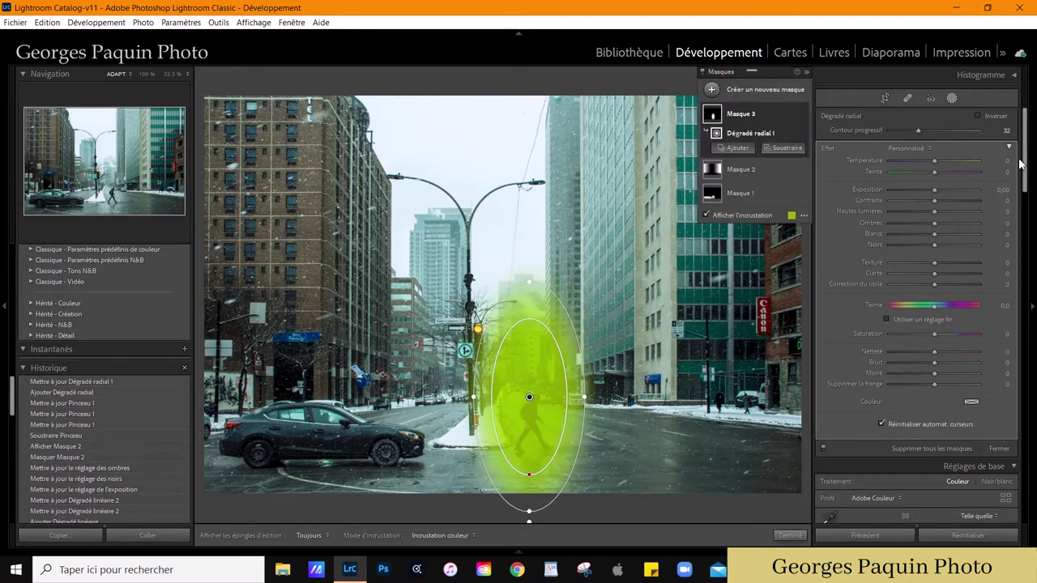
left_click(1003, 119)
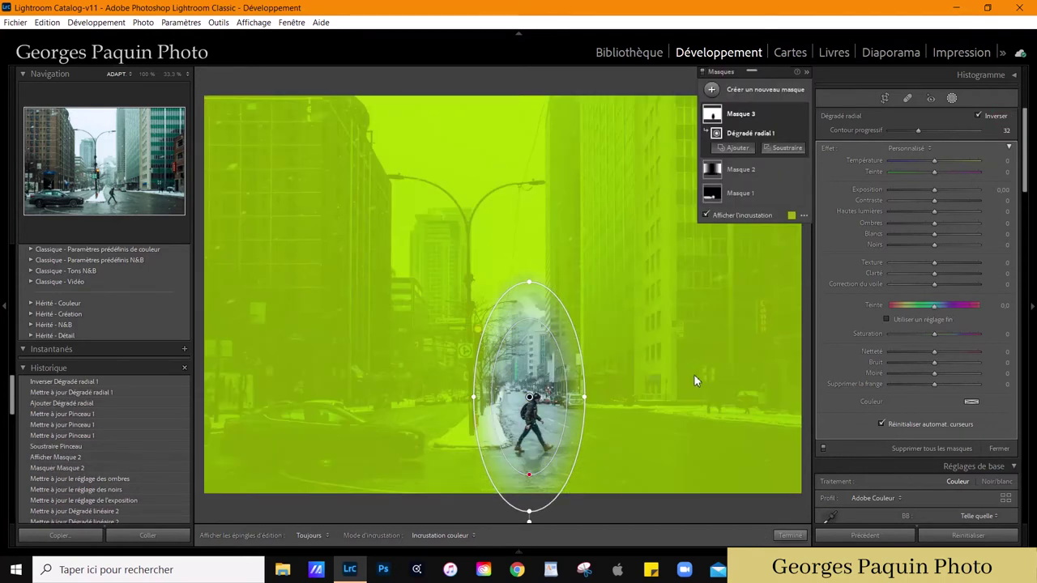
left_click_drag(529, 474, 535, 459)
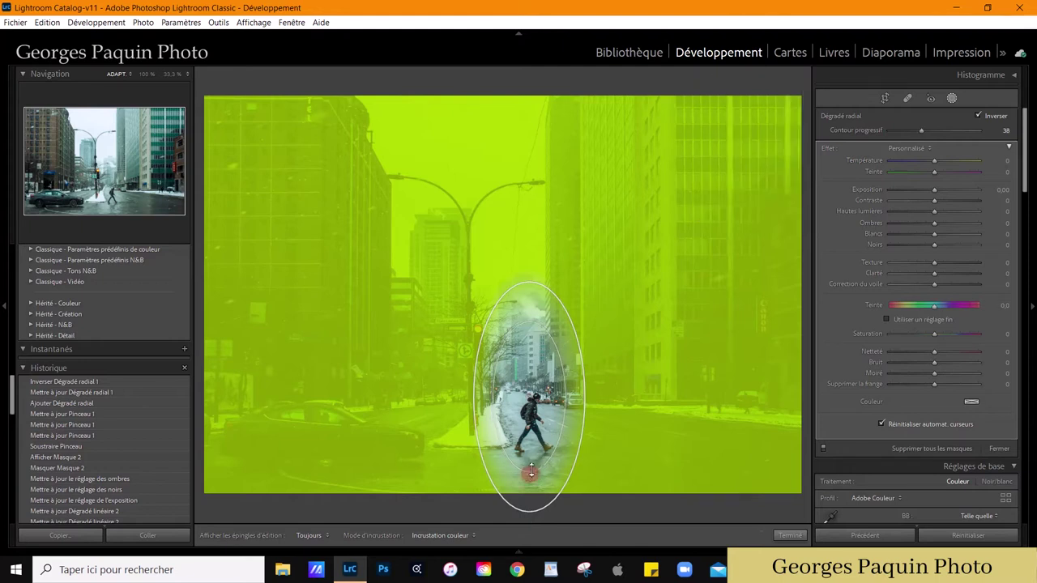
left_click_drag(529, 397, 533, 411)
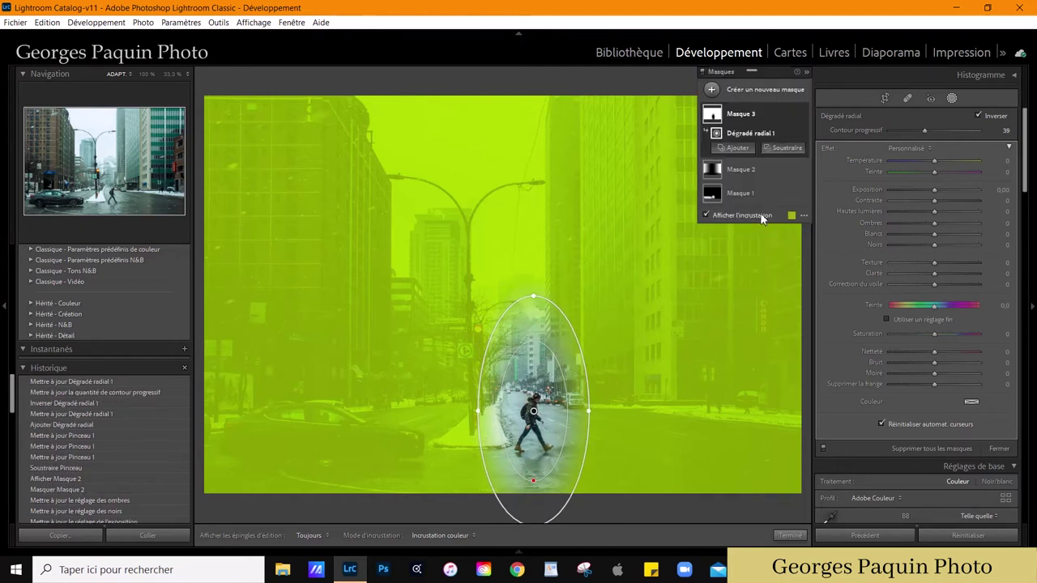
Darken the surroundings with Exposure −0.20 and Shadows 12, comparing Masque 3 on and off.
left_click(762, 217)
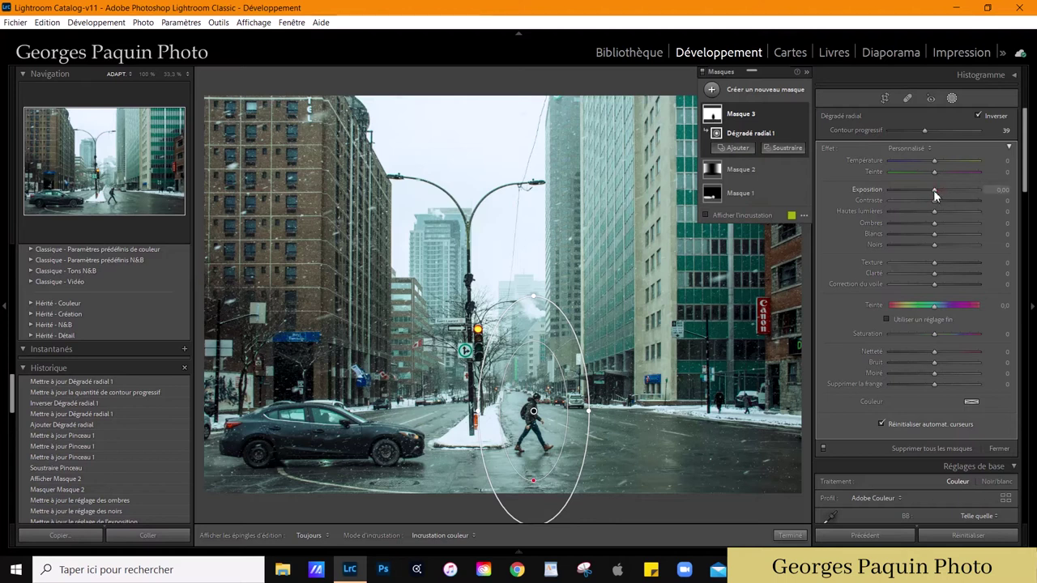
mouse_move(936, 194)
left_mouse_down()
mouse_move(937, 234)
mouse_move(938, 225)
left_mouse_up()
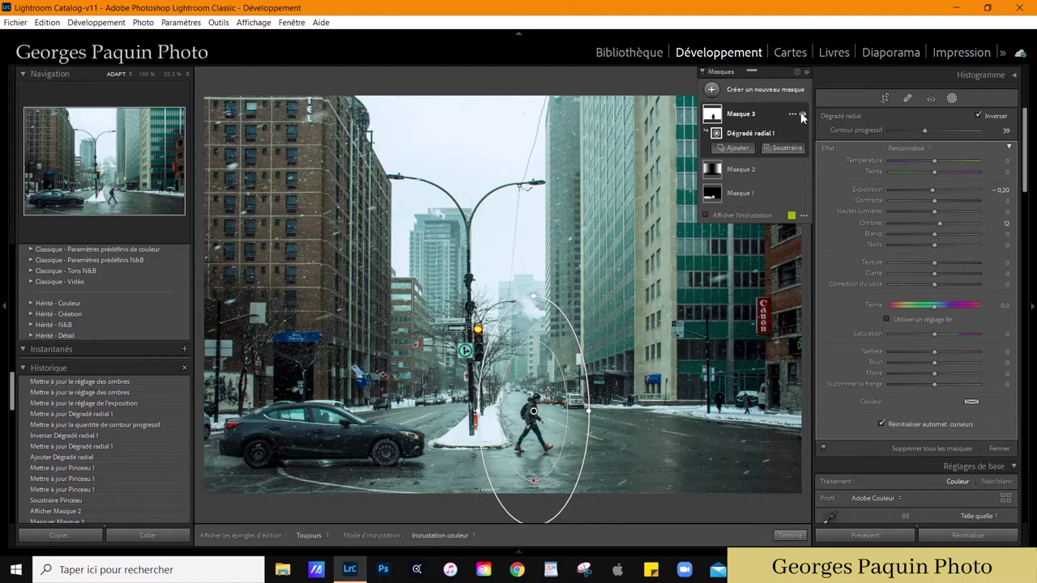
left_click(801, 115)
left_click(801, 115)
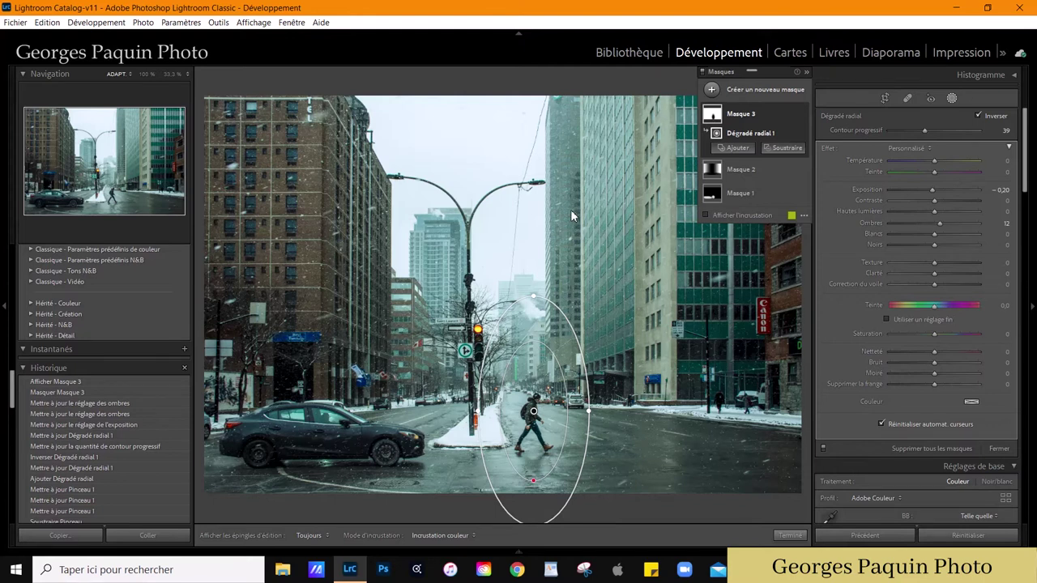
Close masking and return to the Basic panel, keeping all three masks.
left_click(790, 535)
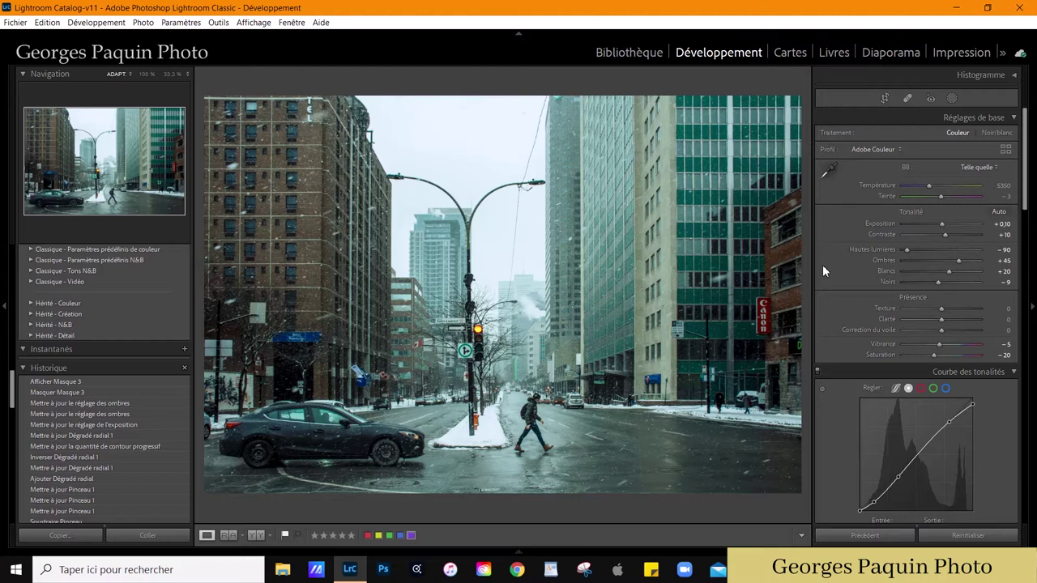
Create a new brush mask with Whites 56 and Blacks −13, and shrink the brush.
left_click(952, 99)
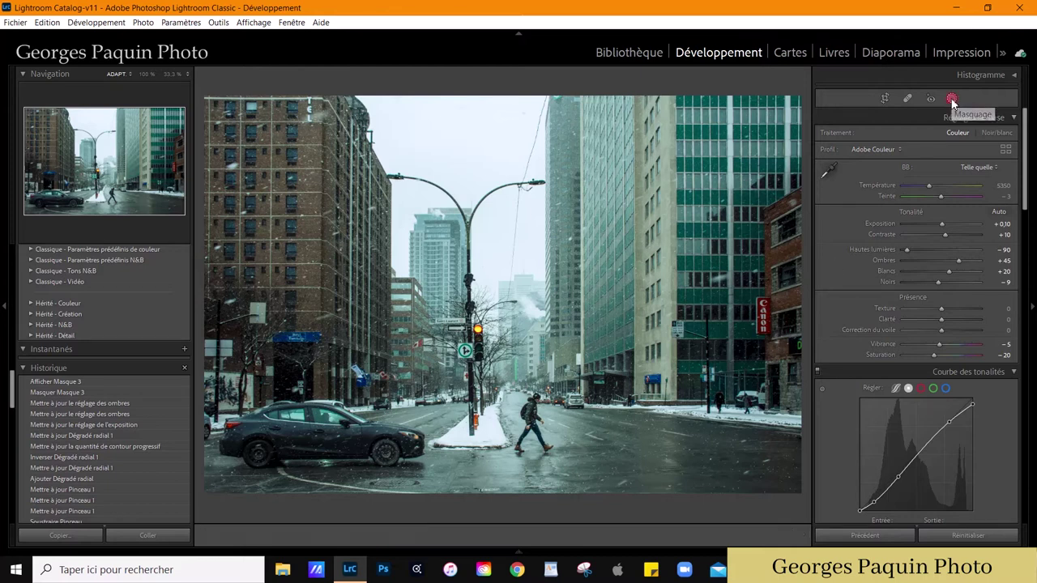
left_click(712, 89)
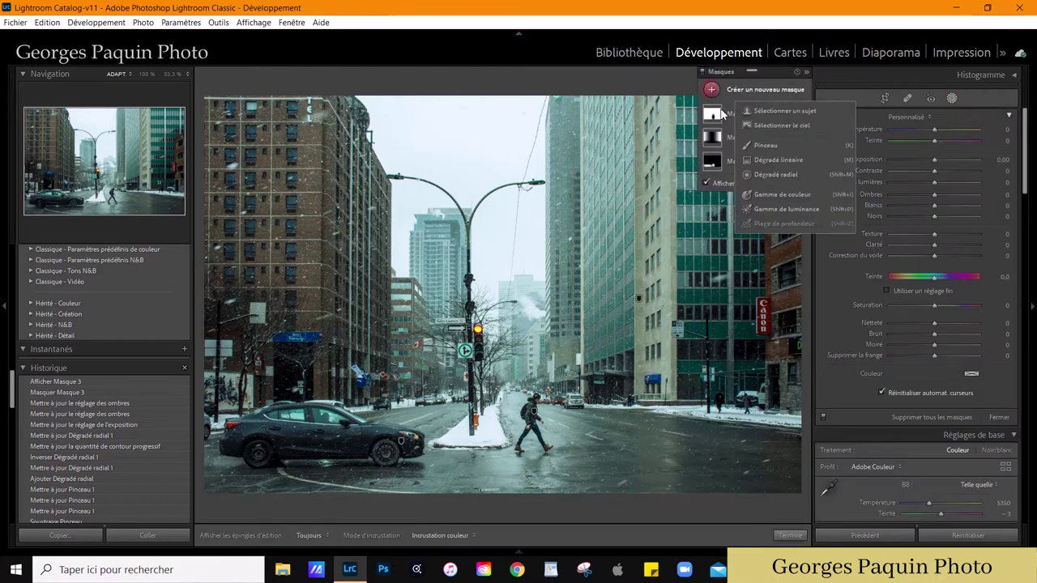
left_click(762, 146)
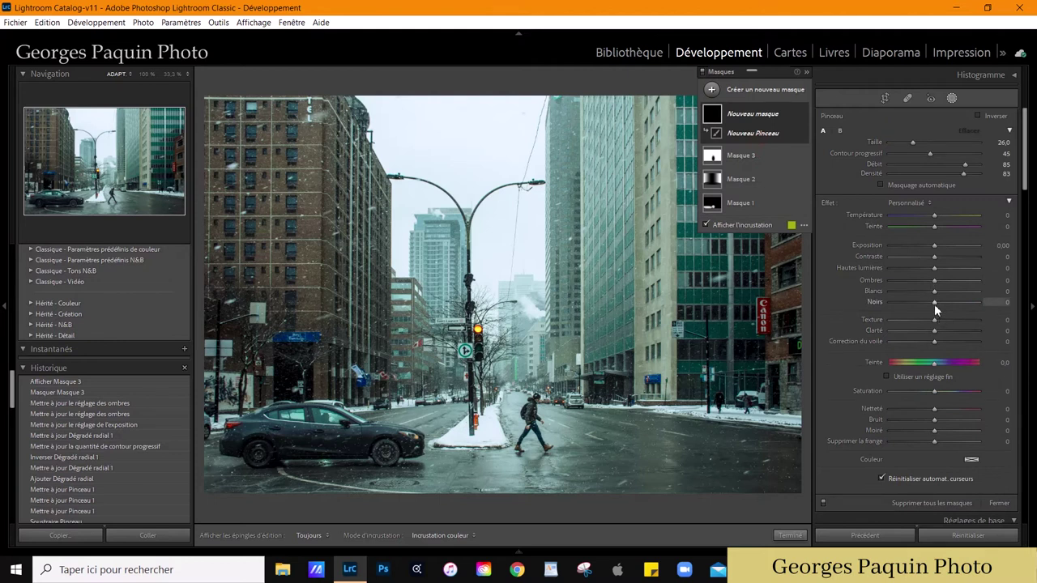
left_click_drag(935, 306, 959, 293)
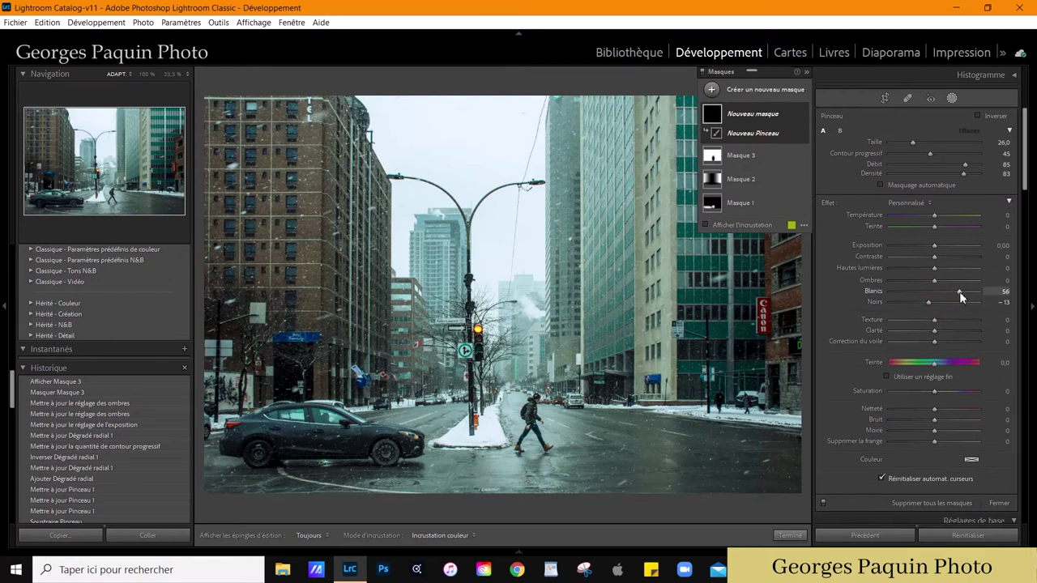
key("bracketleft")
key("bracketleft")
key("h")
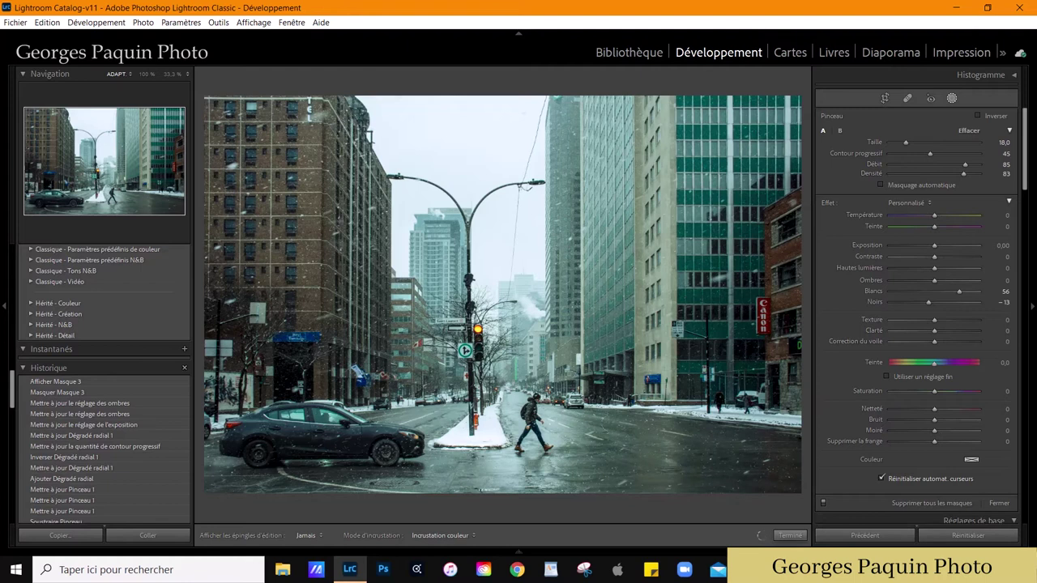
Paint the brush over the snowbank by the pole and erase the spill with Alt.
scroll(503, 413, "down", 4)
mouse_move(491, 434)
left_mouse_down()
mouse_move(514, 393)
mouse_move(559, 417)
left_mouse_up()
scroll(535, 405, "up", 1)
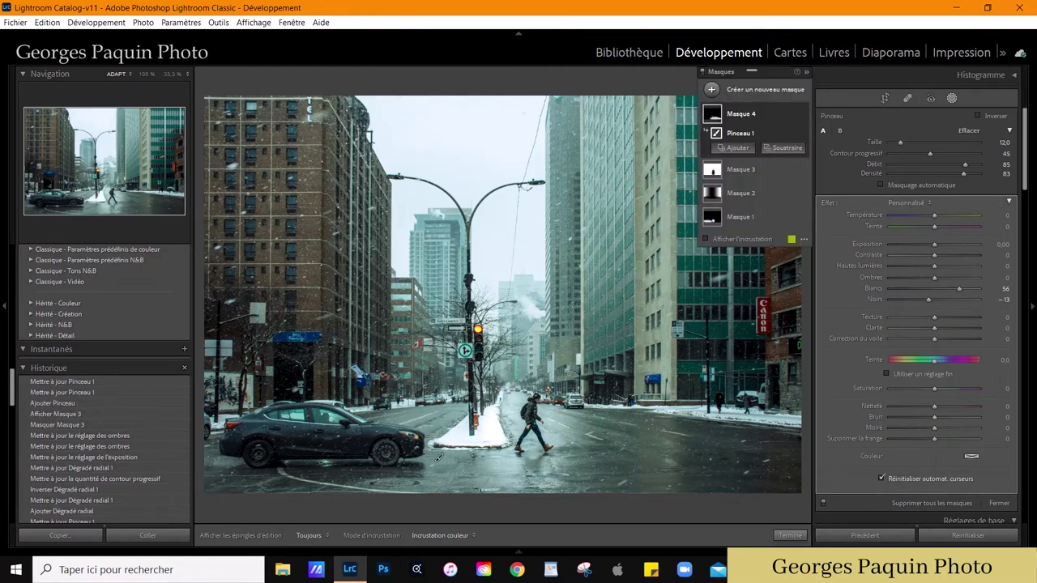
key("alt")
mouse_move(470, 392)
left_mouse_down()
mouse_move(486, 426)
mouse_move(474, 392)
left_mouse_up()
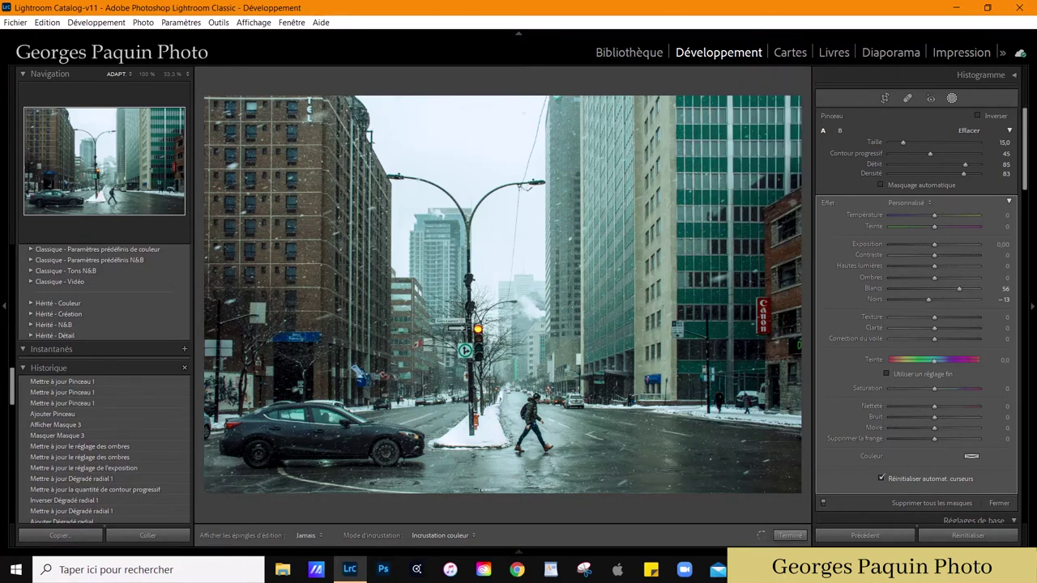
Touch up the snowbank mask edges at brush size 15, toggling the pins.
left_click_drag(453, 461, 441, 458)
scroll(439, 458, "down", 2)
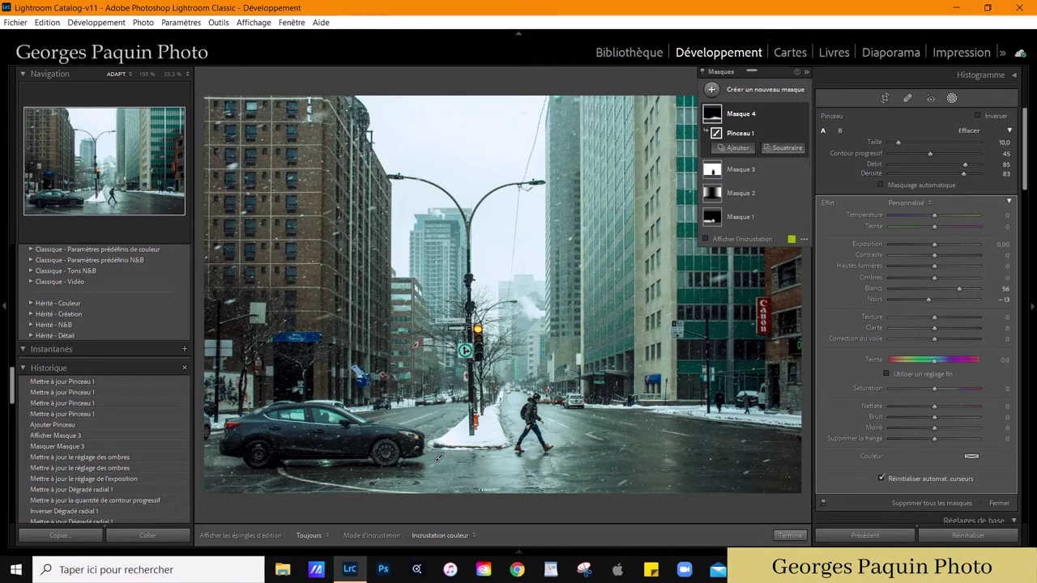
key("h")
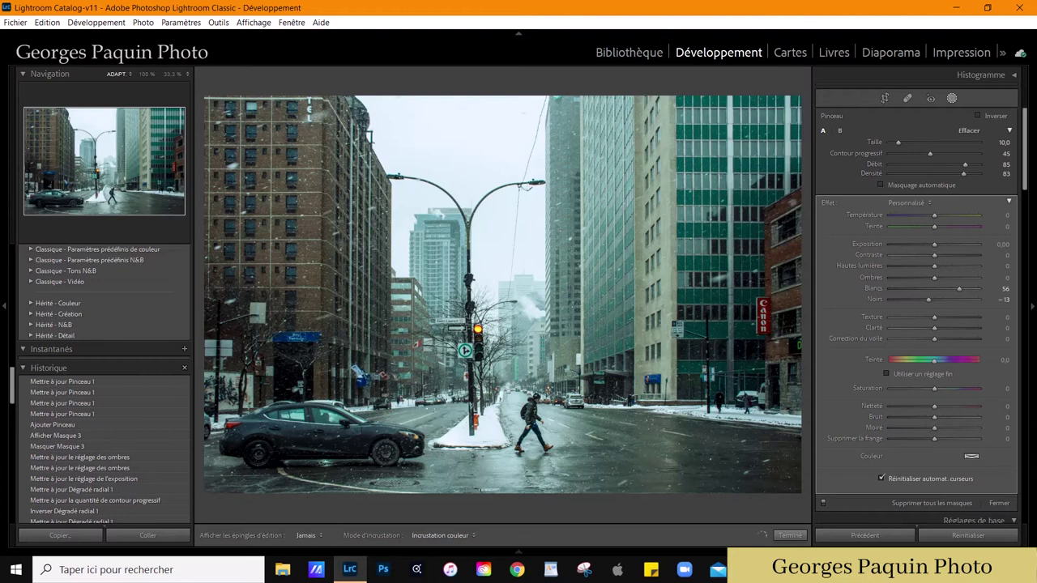
left_click_drag(441, 404, 439, 458)
key("h")
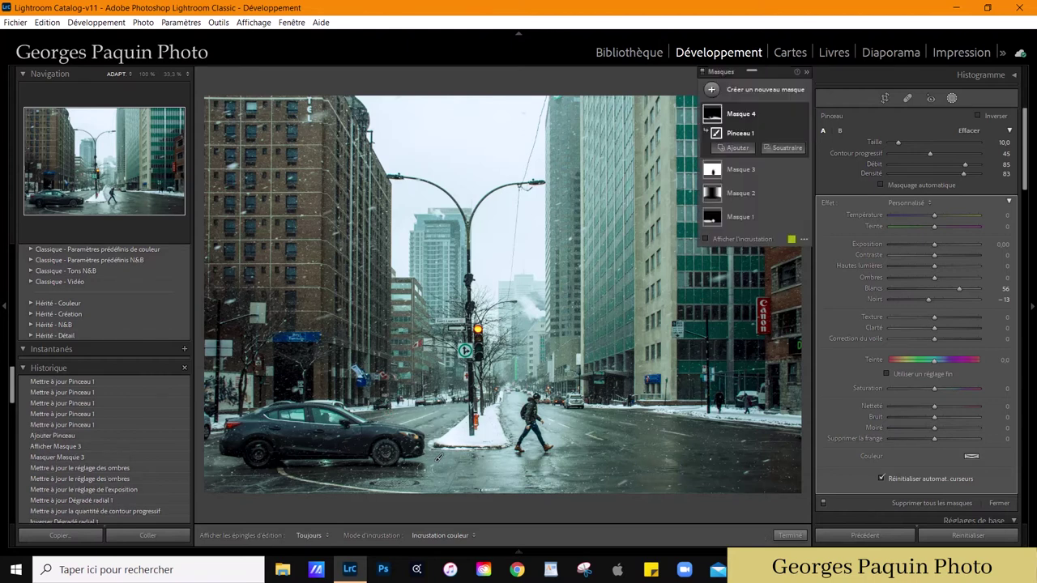
scroll(608, 470, "up", 1)
key("h")
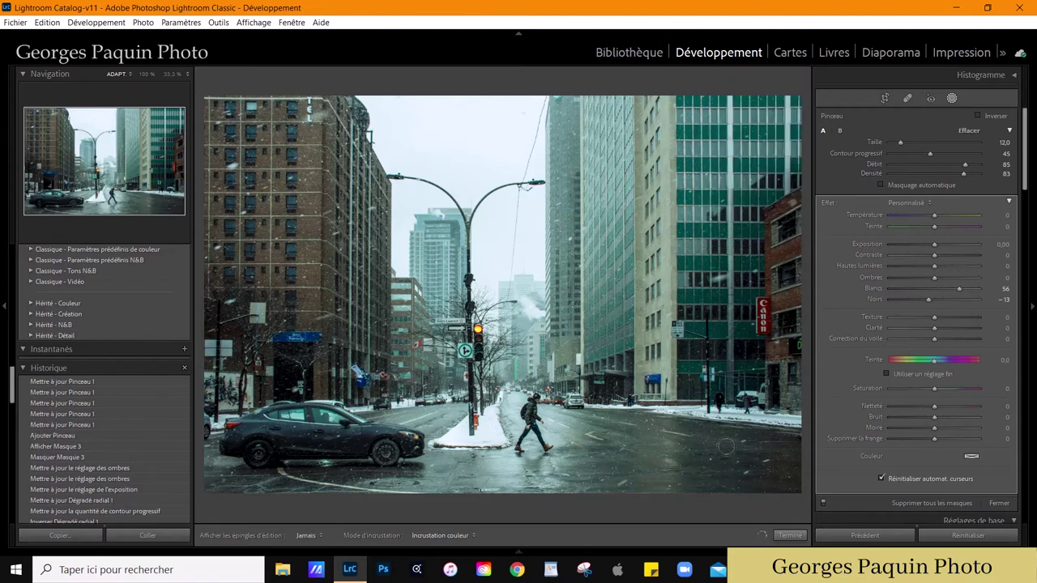
key("h")
scroll(646, 422, "up", 1)
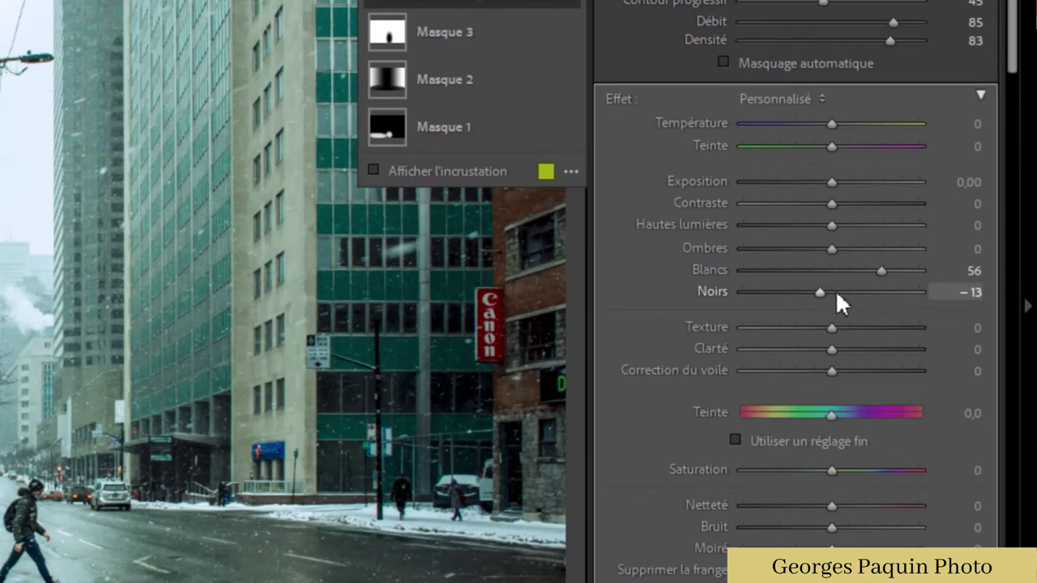
Set Masque 4 to Whites 51, Texture 6, Clarity 20 and Contrast 10, then hide it to compare.
left_click_drag(880, 272, 875, 274)
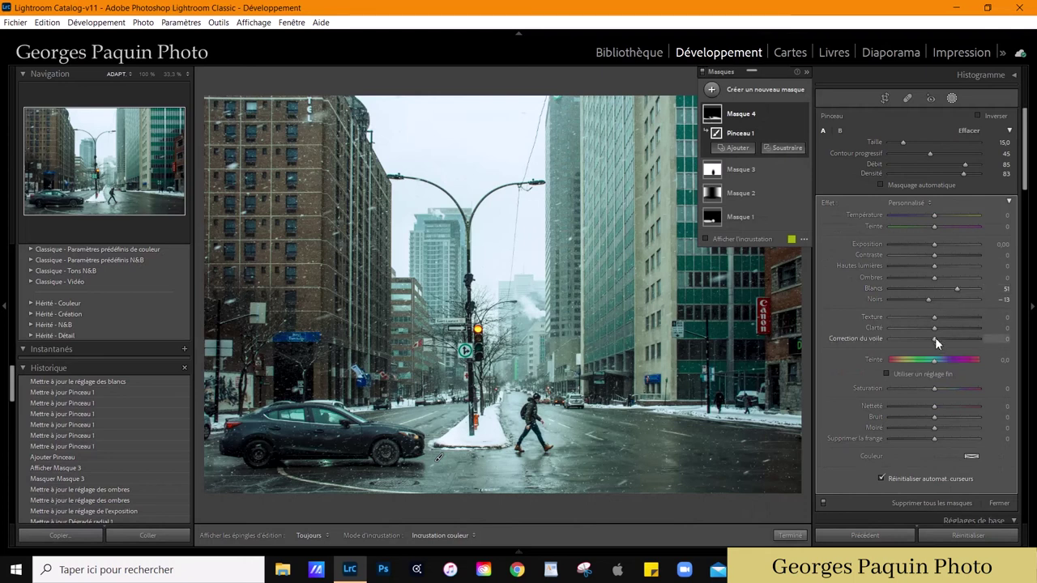
mouse_move(935, 329)
left_mouse_down()
mouse_move(943, 329)
mouse_move(939, 317)
left_mouse_up()
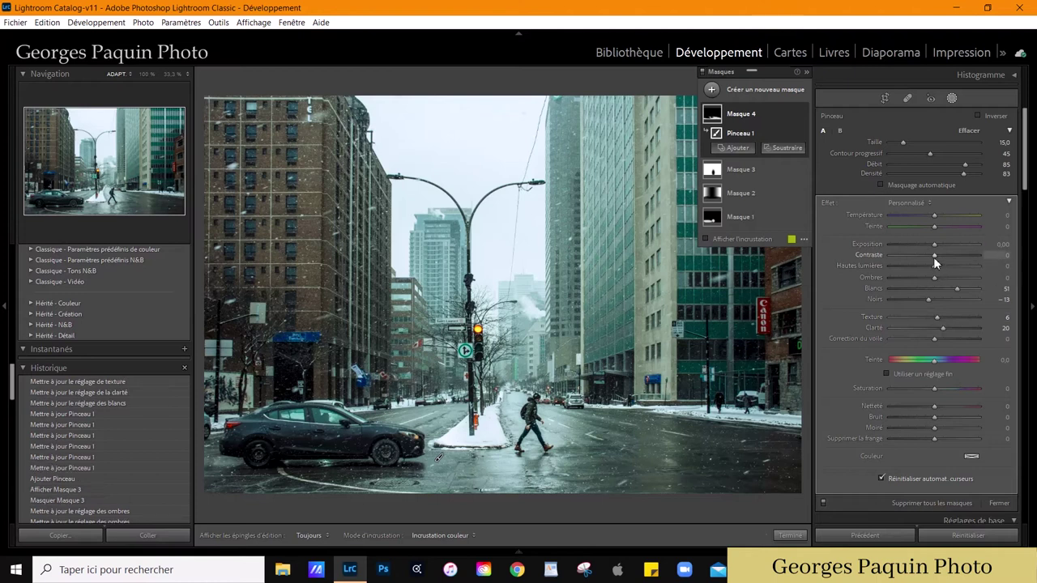
left_click_drag(934, 255, 938, 254)
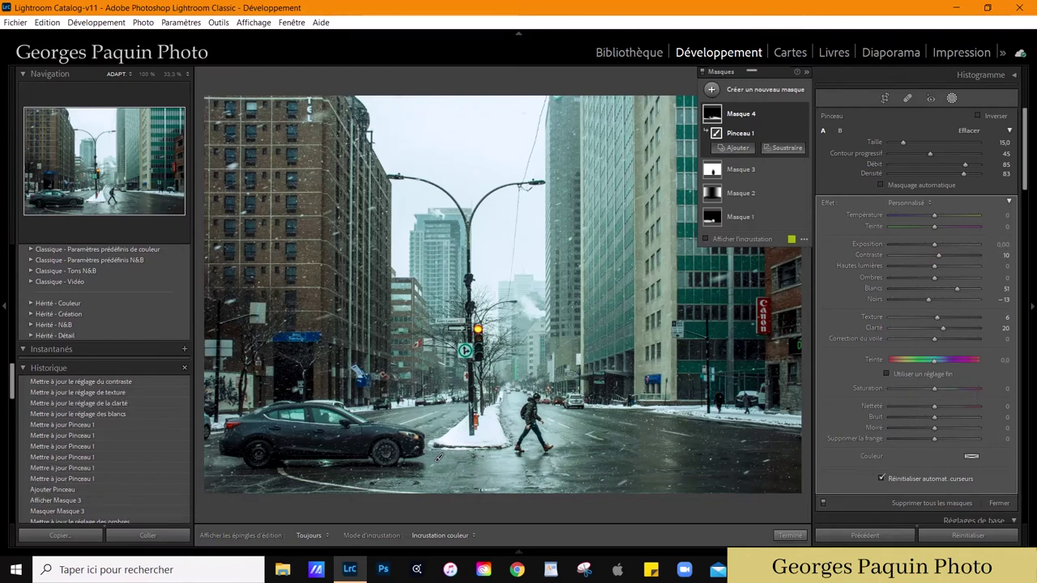
scroll(437, 458, "up", 2)
left_click(803, 114)
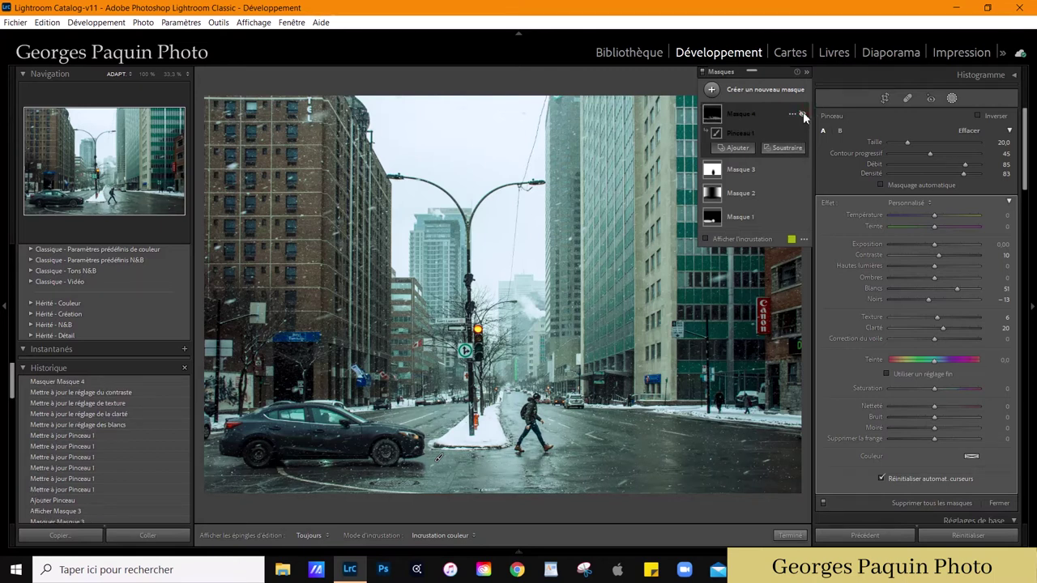
Re-enable Masque 4, enlarge the brush to size 24 and collapse Effect to the Amount slider.
left_click(803, 114)
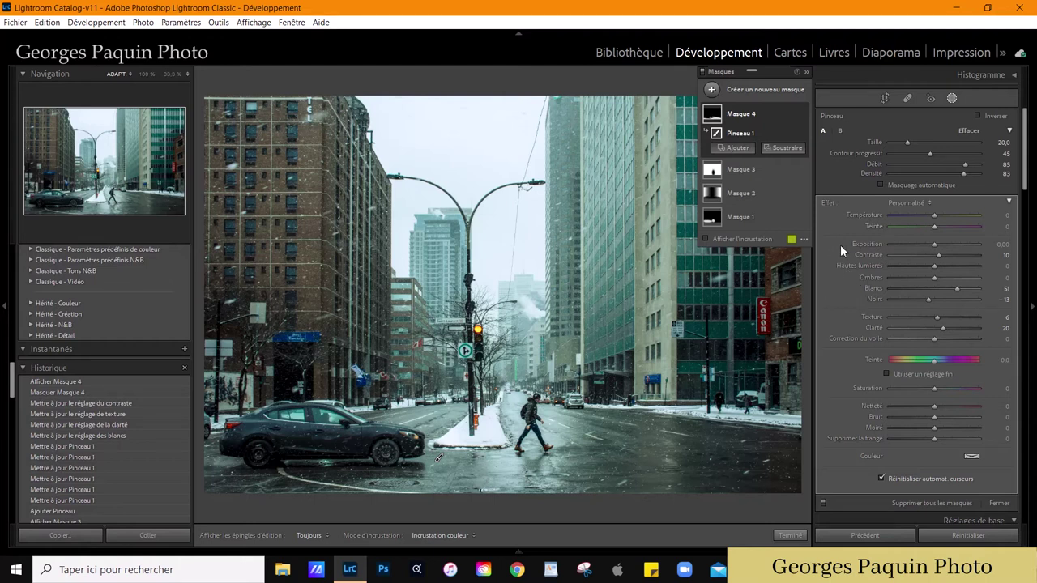
key("bracketright")
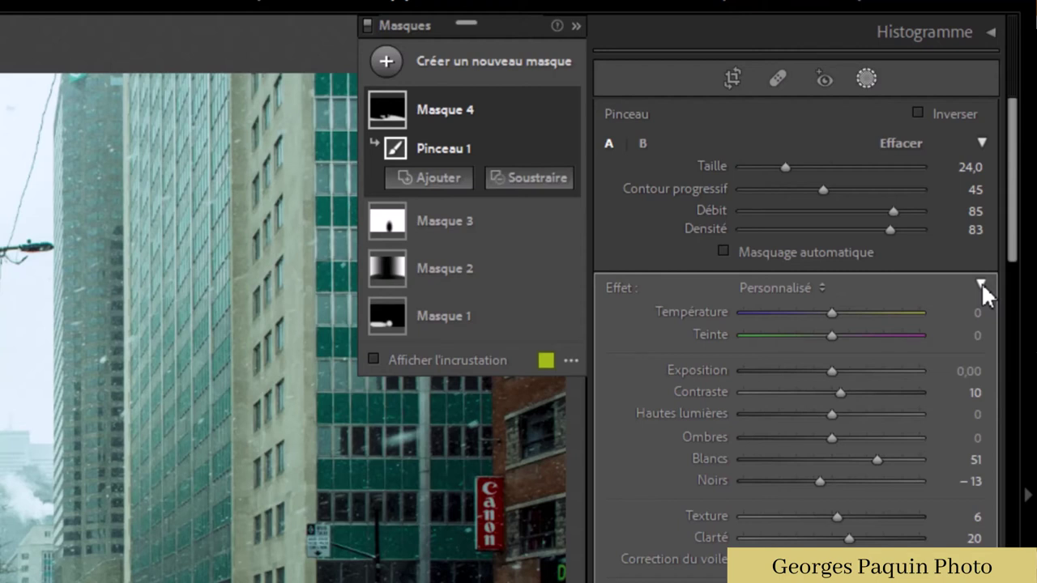
left_click(982, 283)
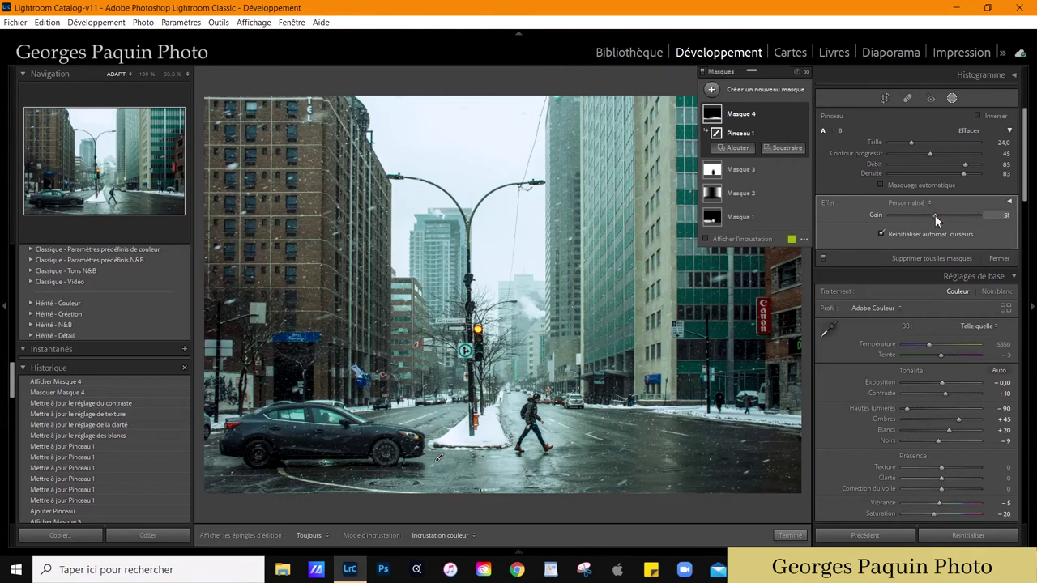
Lower Mask 4's effect amount so Whites read 35 and Clarity 13, then expand its sliders.
left_click_drag(935, 214, 915, 236)
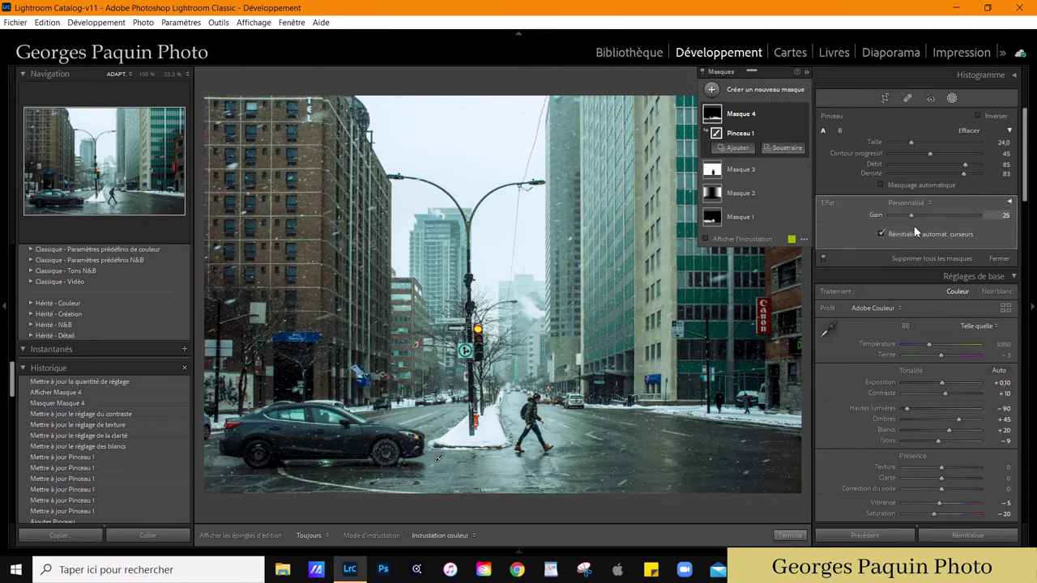
left_click_drag(915, 227, 961, 226)
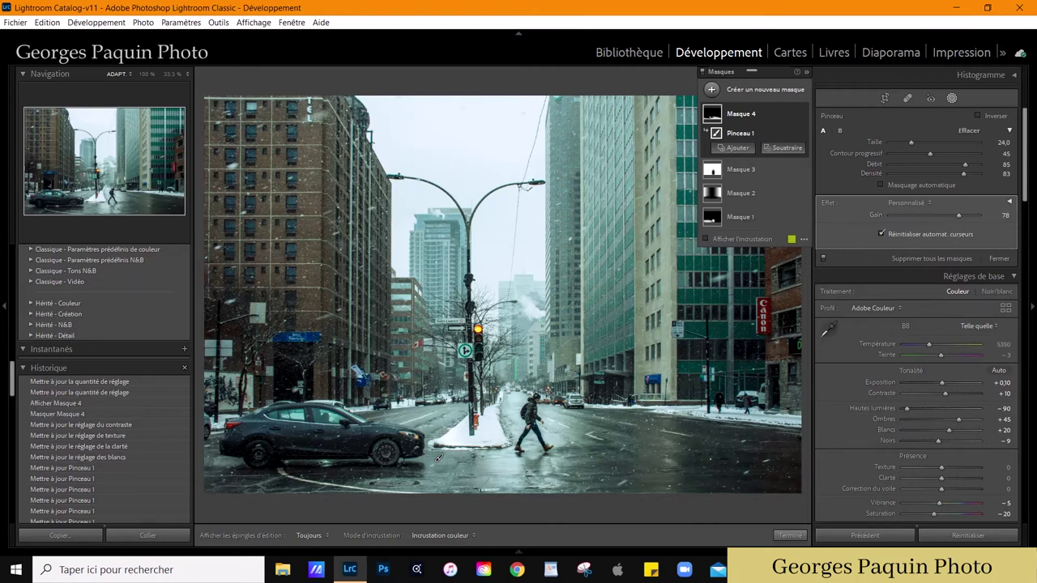
mouse_move(960, 215)
left_mouse_down()
mouse_move(943, 216)
mouse_move(923, 240)
left_mouse_up()
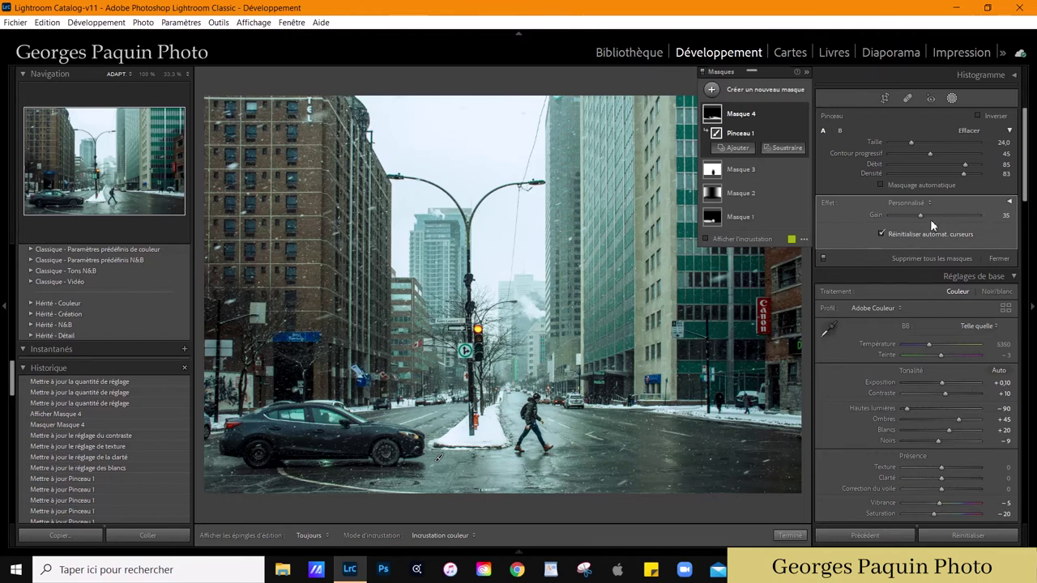
left_click(1010, 201)
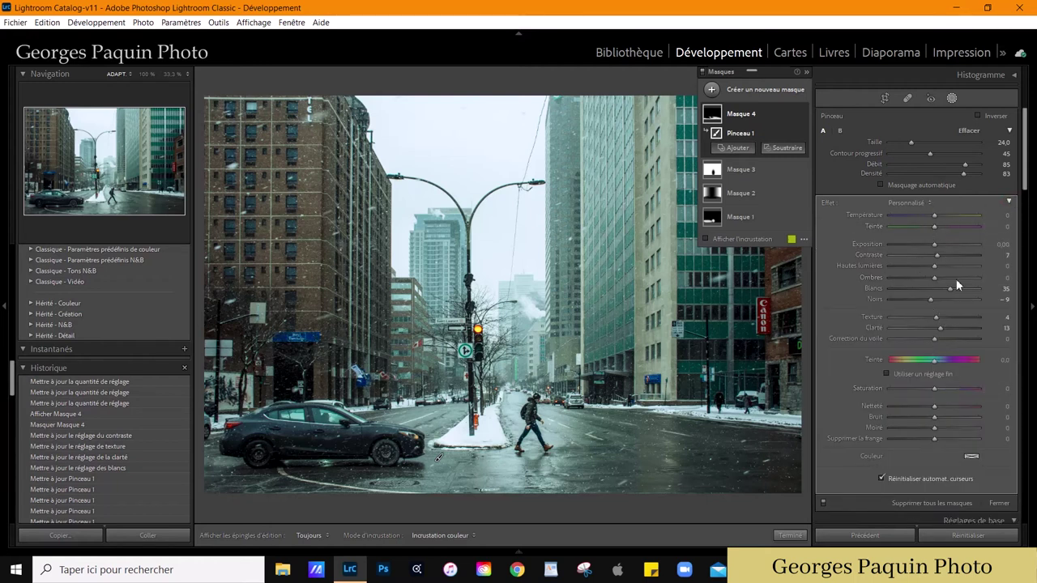
Click Done to leave masking and return to the Basic panel.
left_click(790, 536)
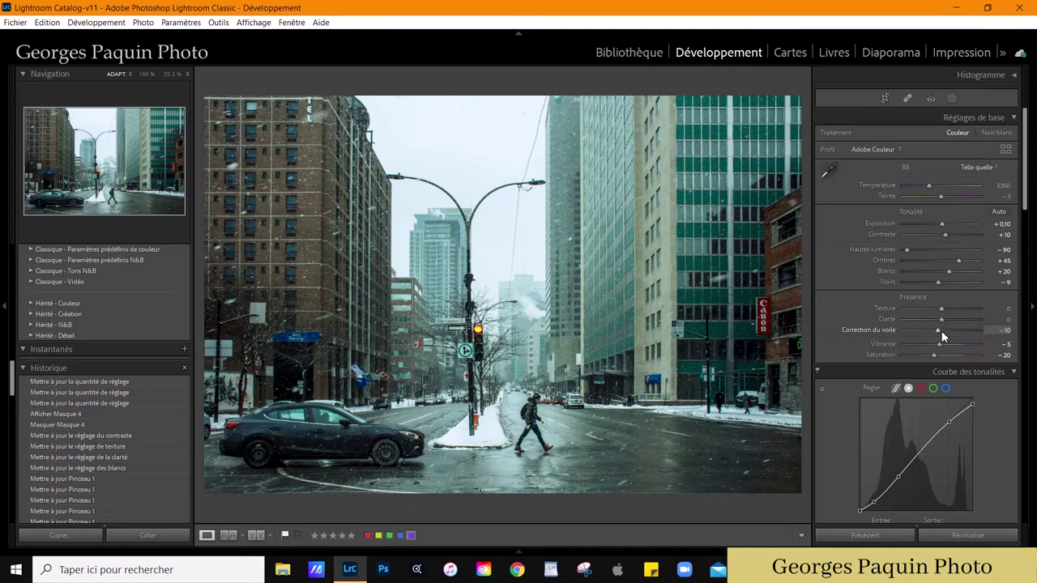
Push Dehaze down to −40 to preview a hazy look, then reset it to 0.
scroll(941, 330, "down", 1)
scroll(942, 331, "down", 1)
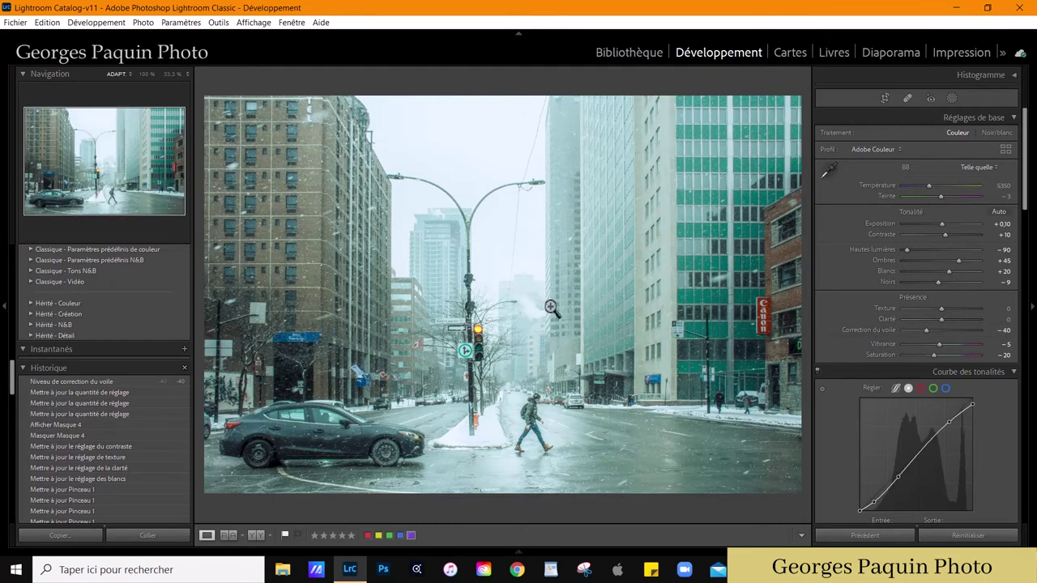
double_click(891, 328)
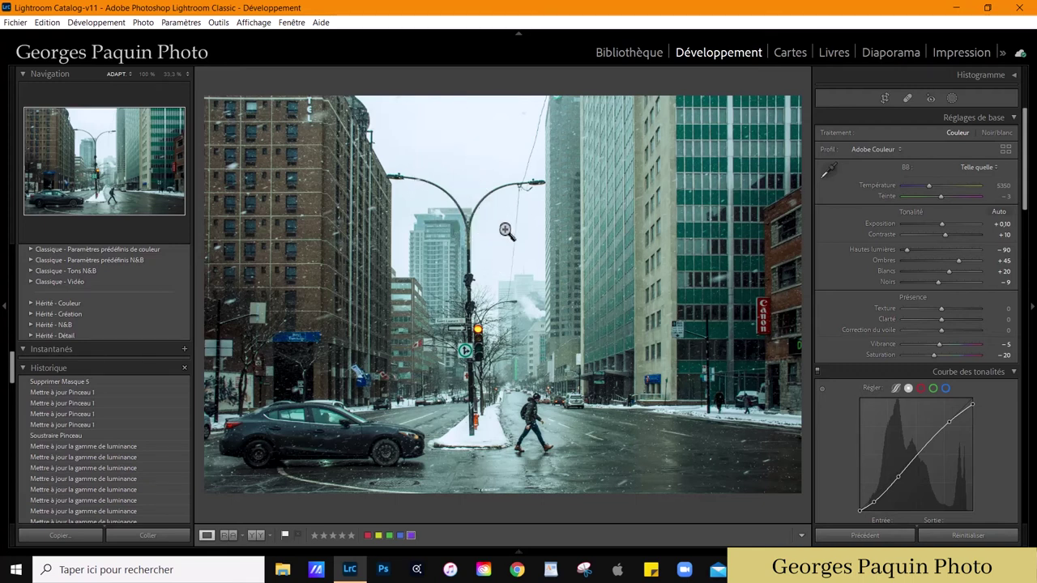
Create a new Luminance Range mask with its range narrowed to 70–98.
left_click(951, 99)
left_click(713, 91)
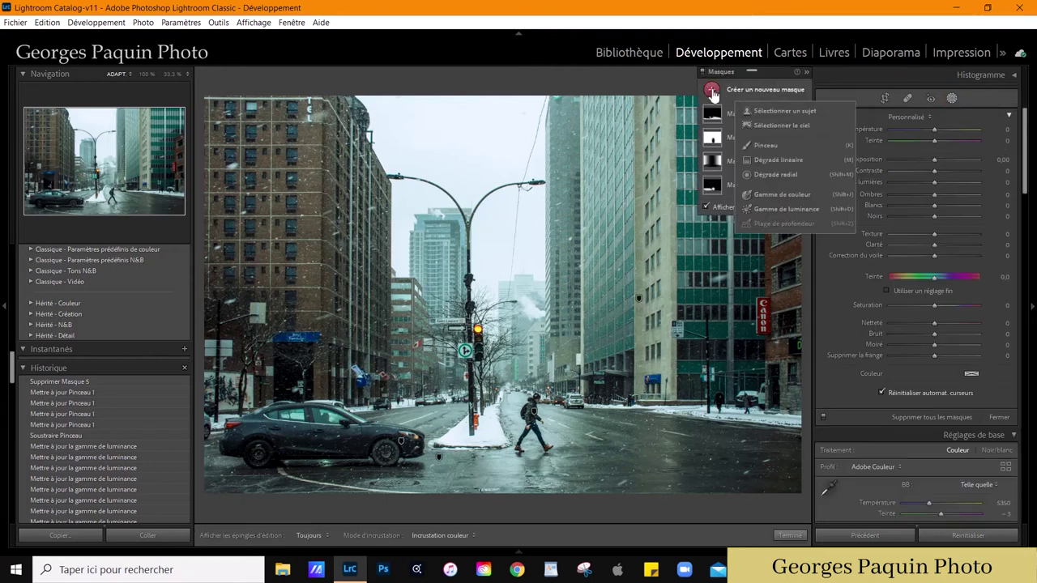
left_click(807, 210)
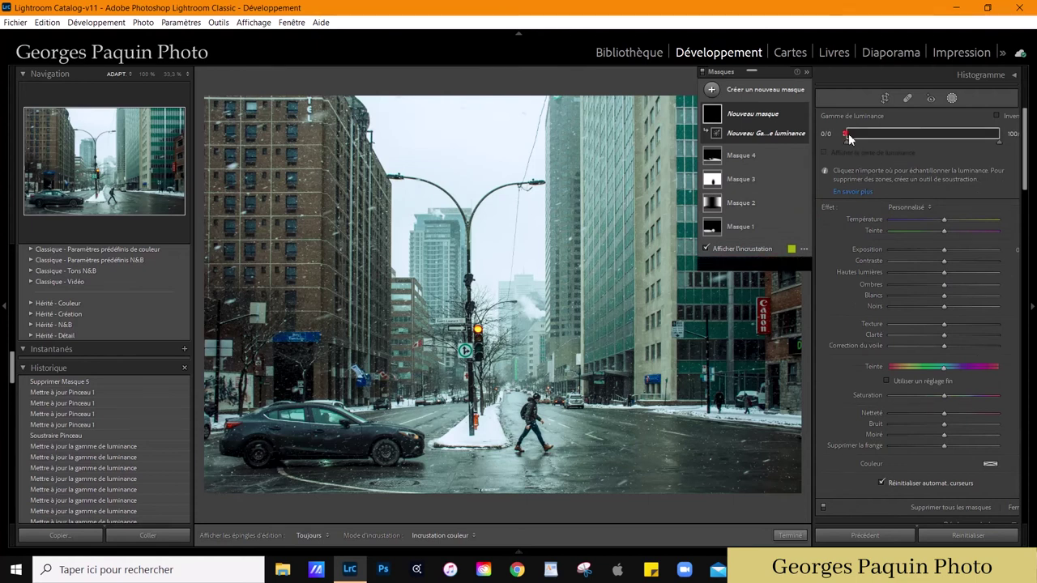
left_click_drag(848, 137, 998, 139)
mouse_move(912, 139)
left_mouse_down()
mouse_move(918, 149)
mouse_move(955, 142)
left_mouse_up()
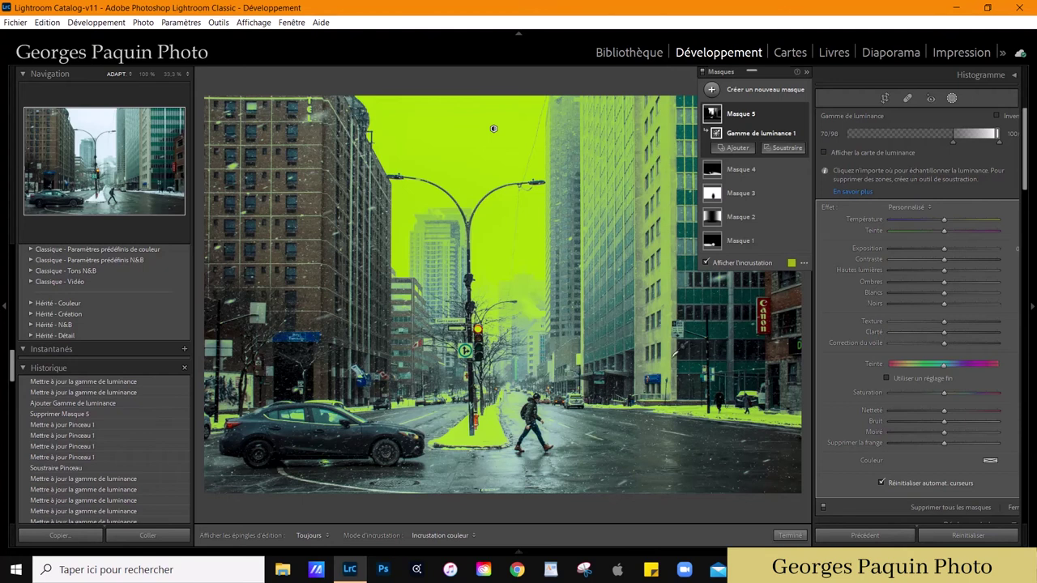
mouse_move(761, 133)
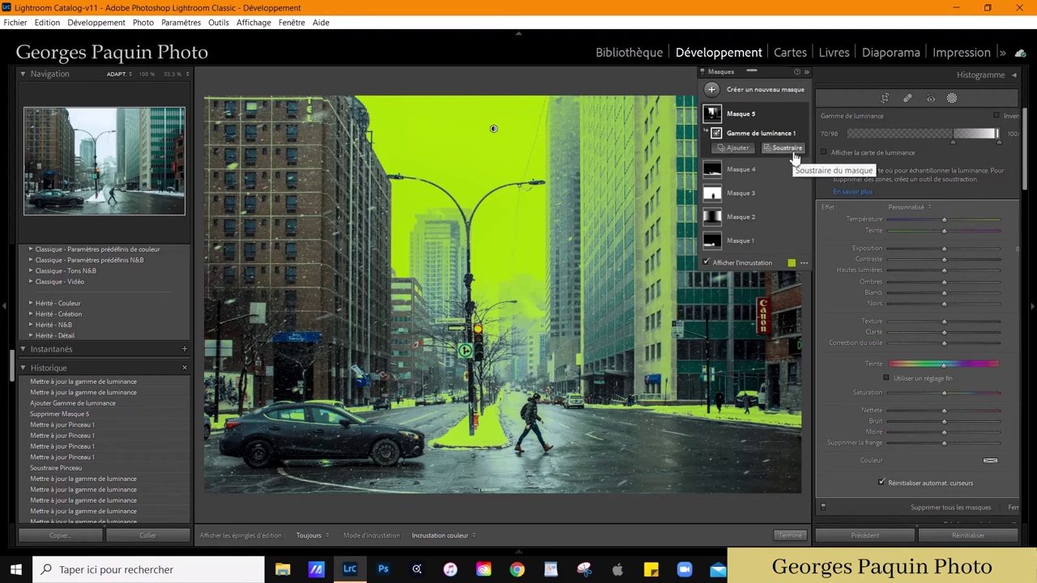
Subtract a brush from Masque 5 (flow 99, size 31) to remove it from the snow.
left_click(791, 149)
left_click(793, 211)
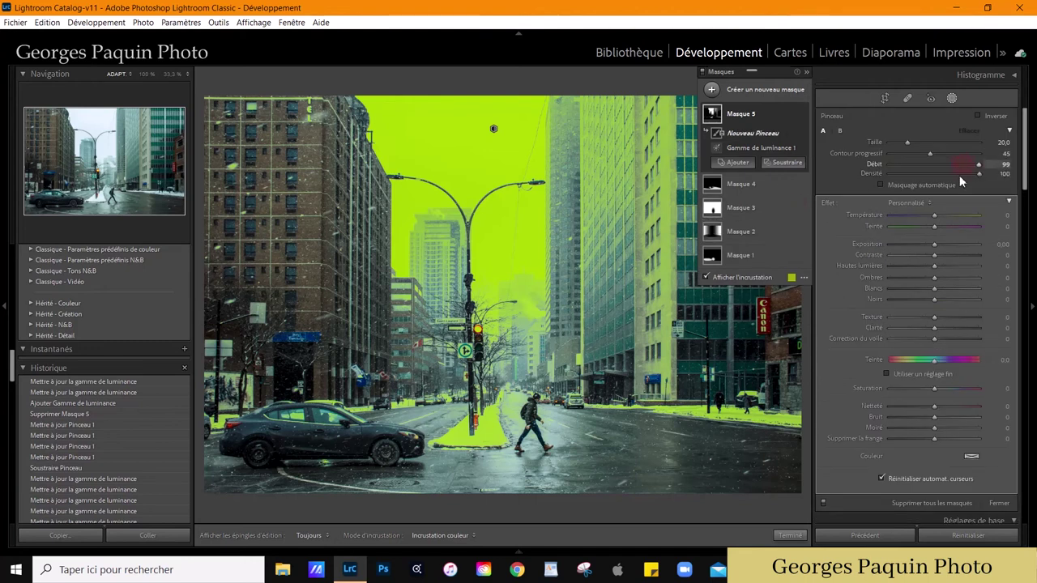
left_click_drag(964, 164, 979, 165)
key("h")
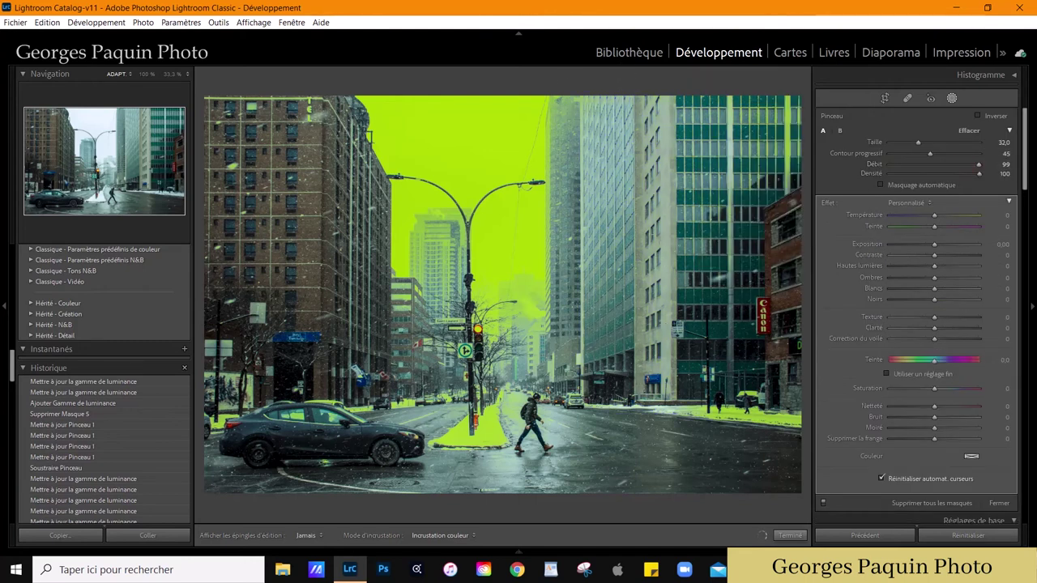
key("h")
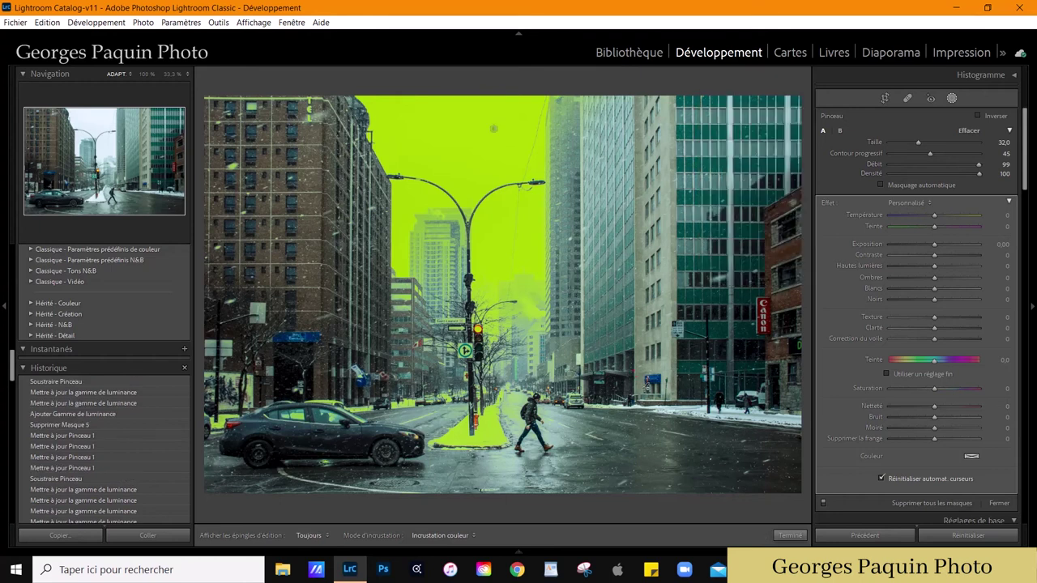
key("h")
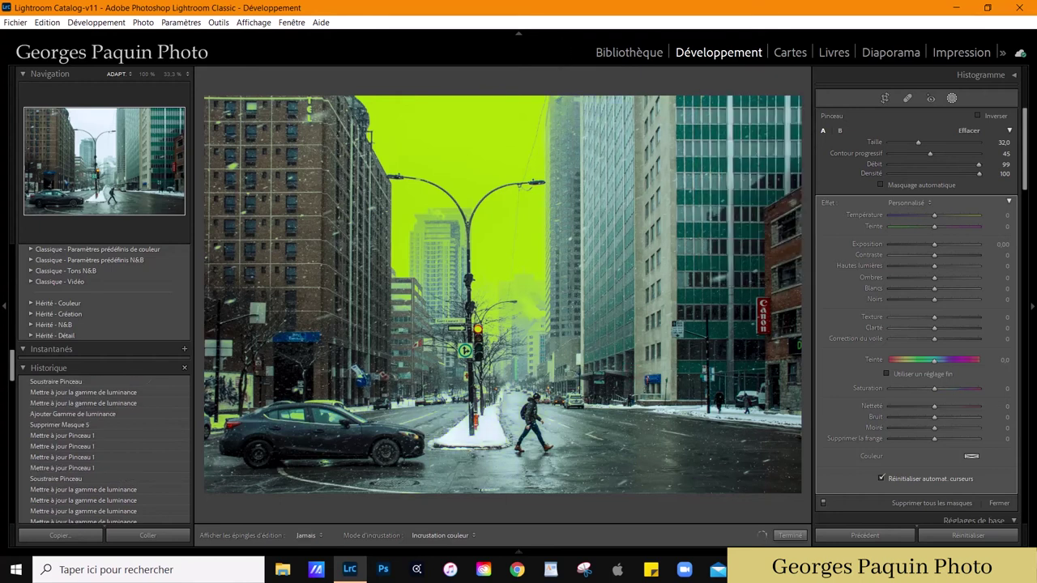
key("bracketleft")
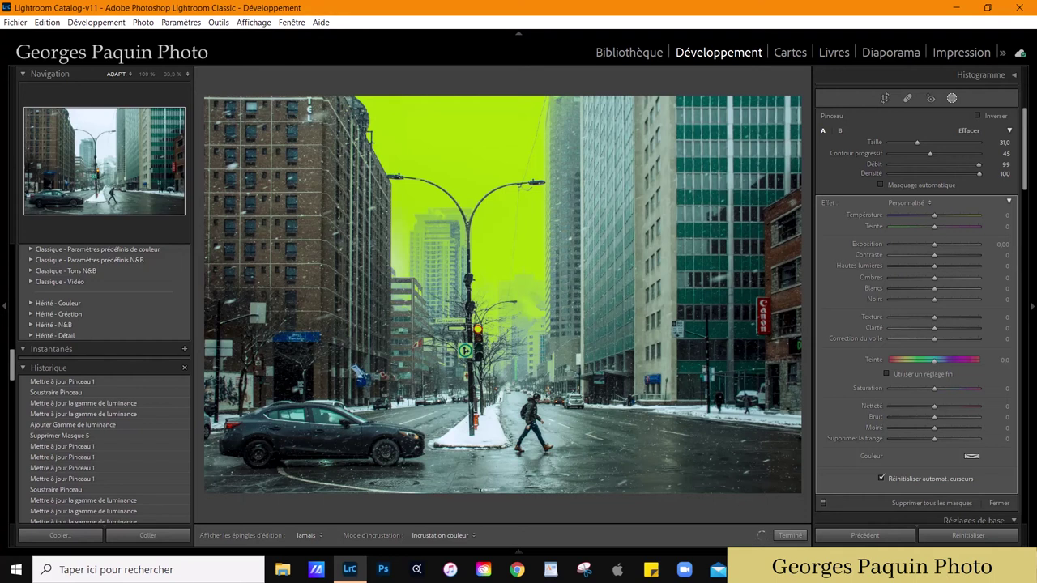
left_click(493, 129)
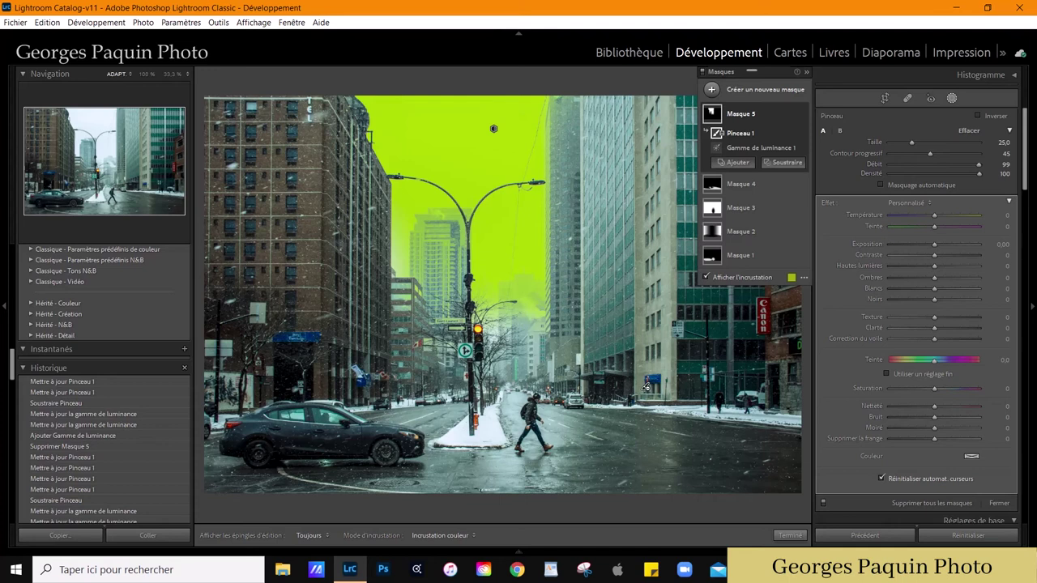
Intersect Masque 5 with a linear gradient drawn over the top of the photo, shifted lower.
mouse_move(746, 184)
key("alt")
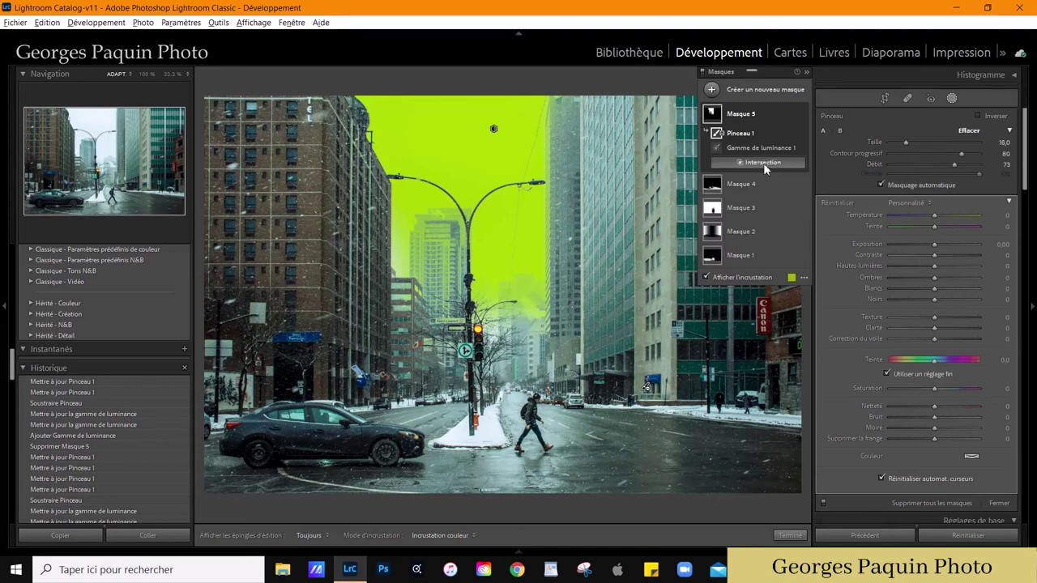
left_click(764, 164)
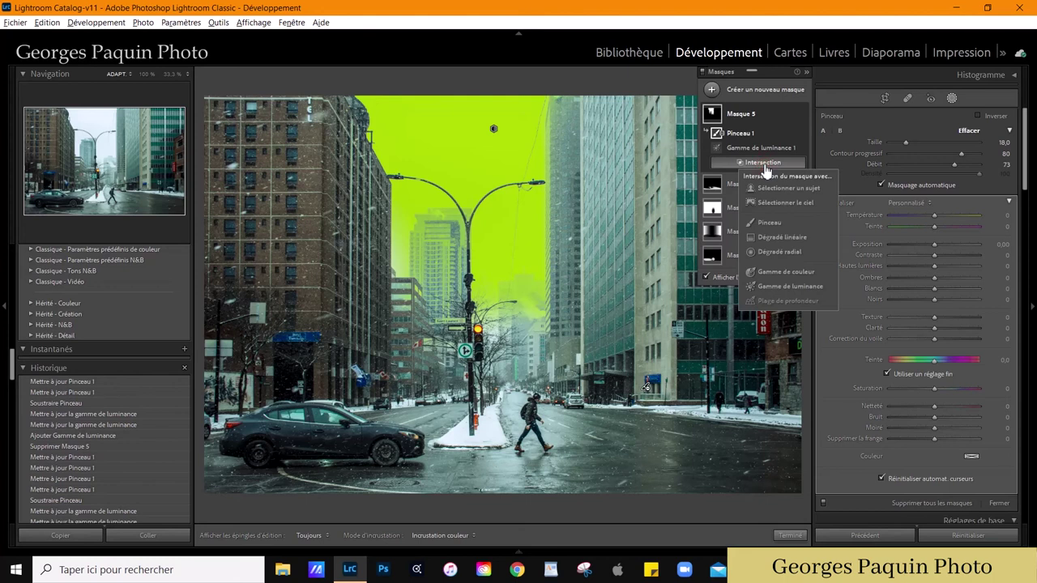
left_click(798, 237)
mouse_move(462, 98)
left_mouse_down()
mouse_move(470, 199)
mouse_move(459, 388)
left_mouse_up()
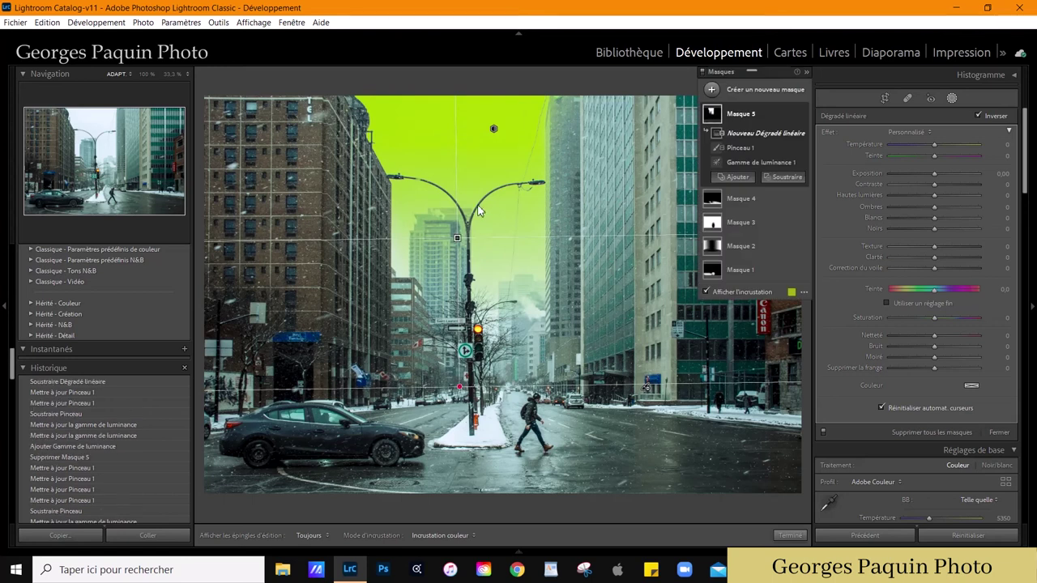
mouse_move(457, 238)
left_mouse_down()
mouse_move(468, 265)
mouse_move(462, 256)
left_mouse_up()
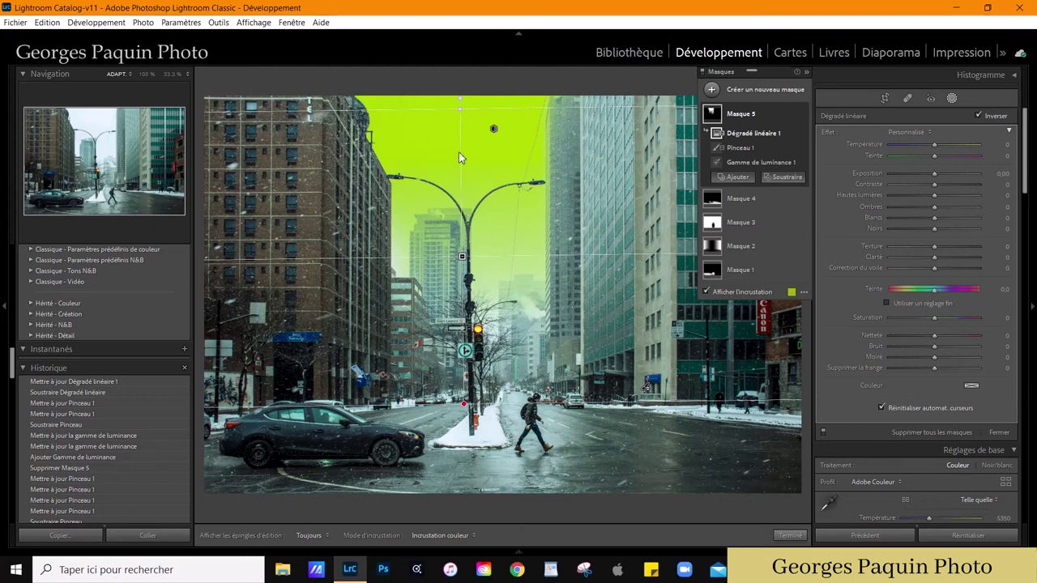
left_click_drag(460, 108, 461, 136)
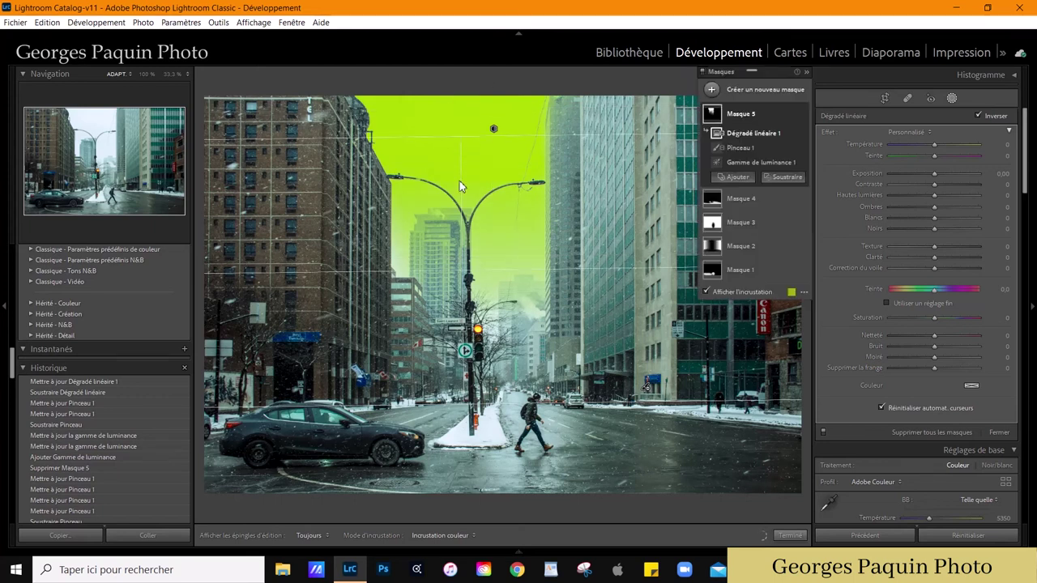
left_click_drag(463, 272, 470, 286)
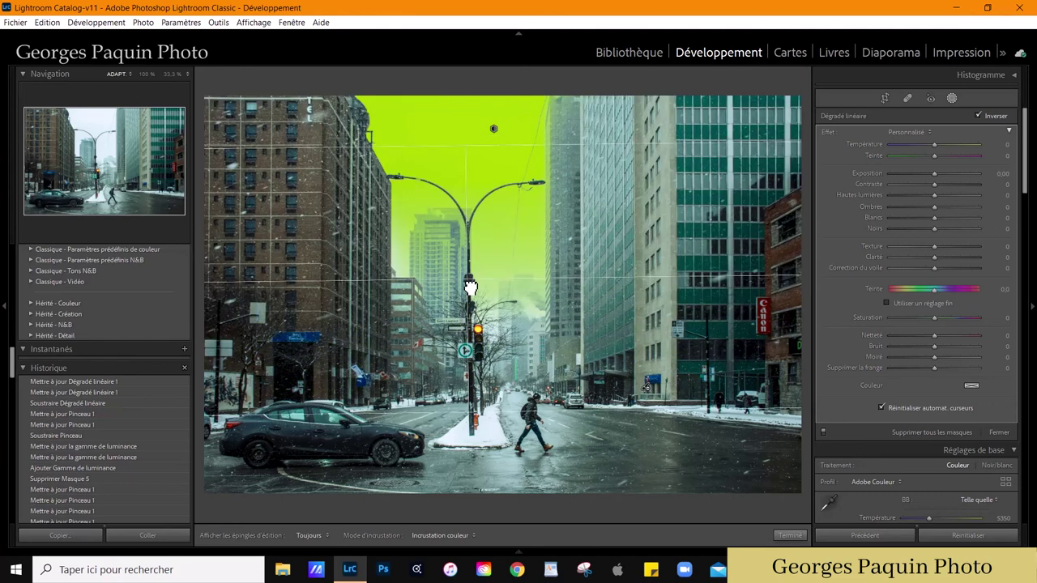
Give the sky mask slightly lower exposure, Saturation −27, Clarity −9 and strong negative Dehaze.
left_click(753, 293)
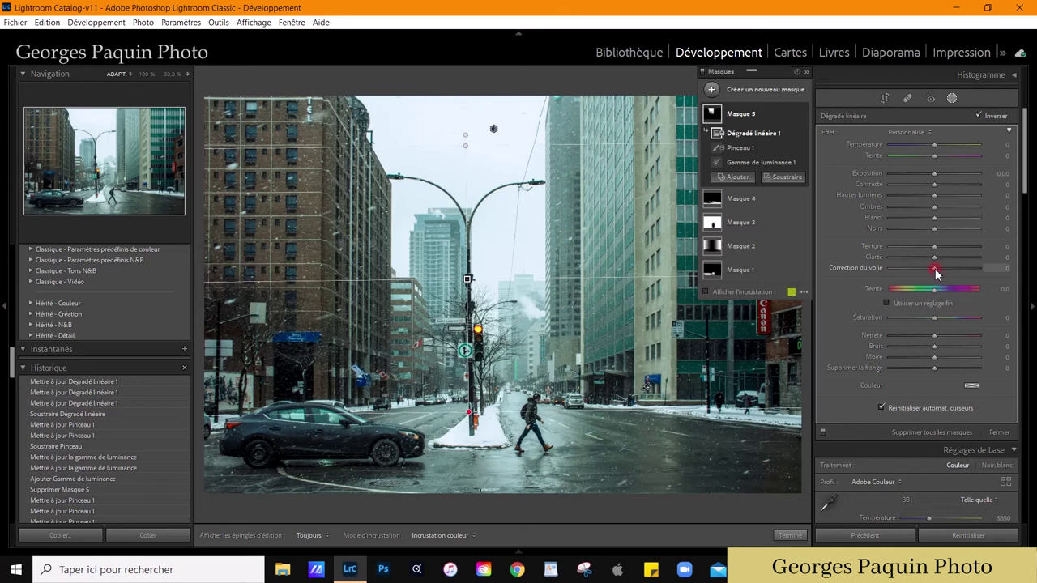
left_click_drag(936, 271, 915, 293)
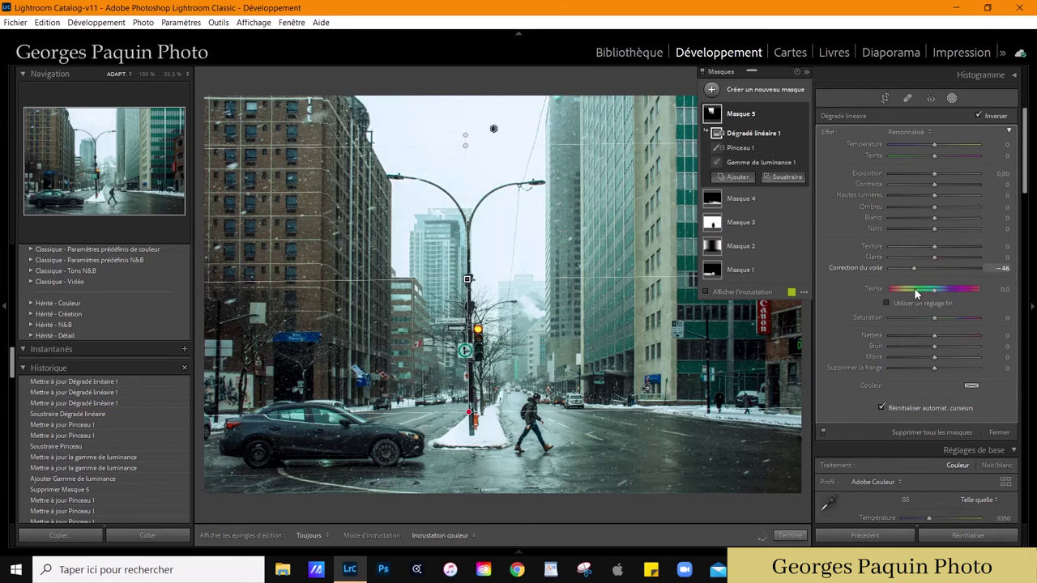
left_click_drag(914, 294, 913, 293)
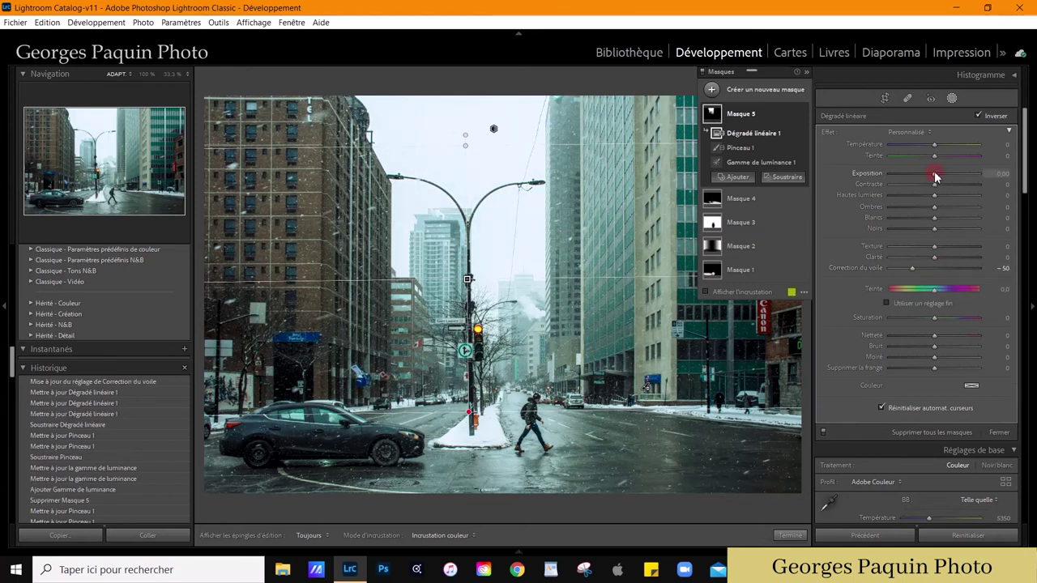
left_click_drag(936, 176, 941, 189)
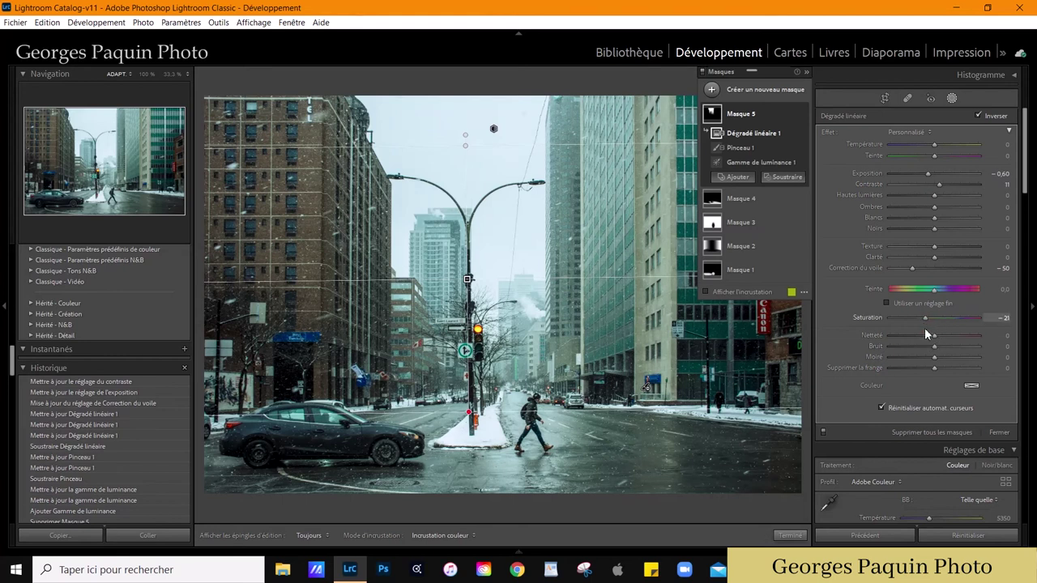
left_click_drag(925, 327, 922, 327)
left_click_drag(912, 268, 918, 268)
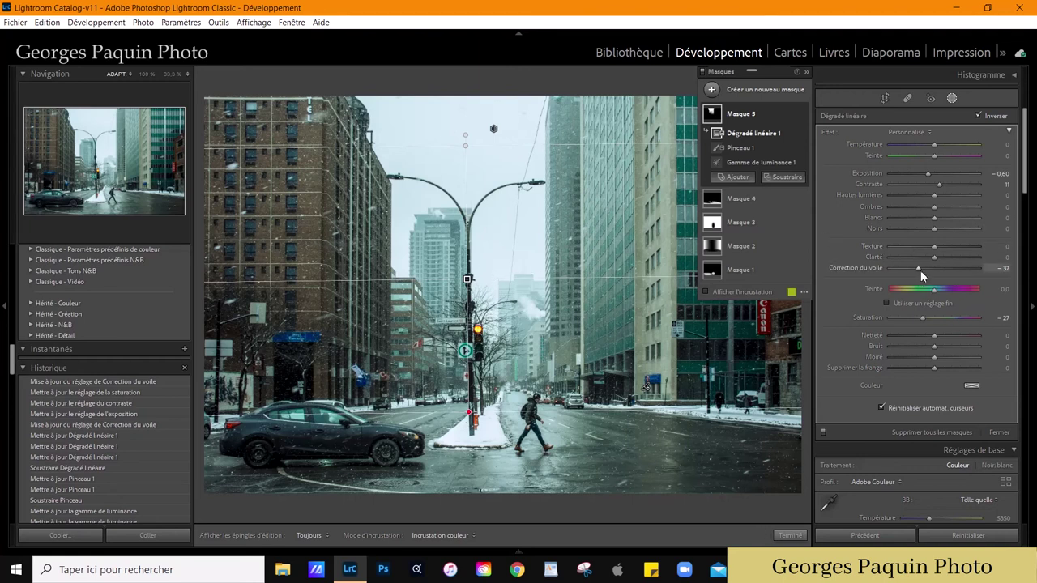
left_click_drag(918, 269, 909, 282)
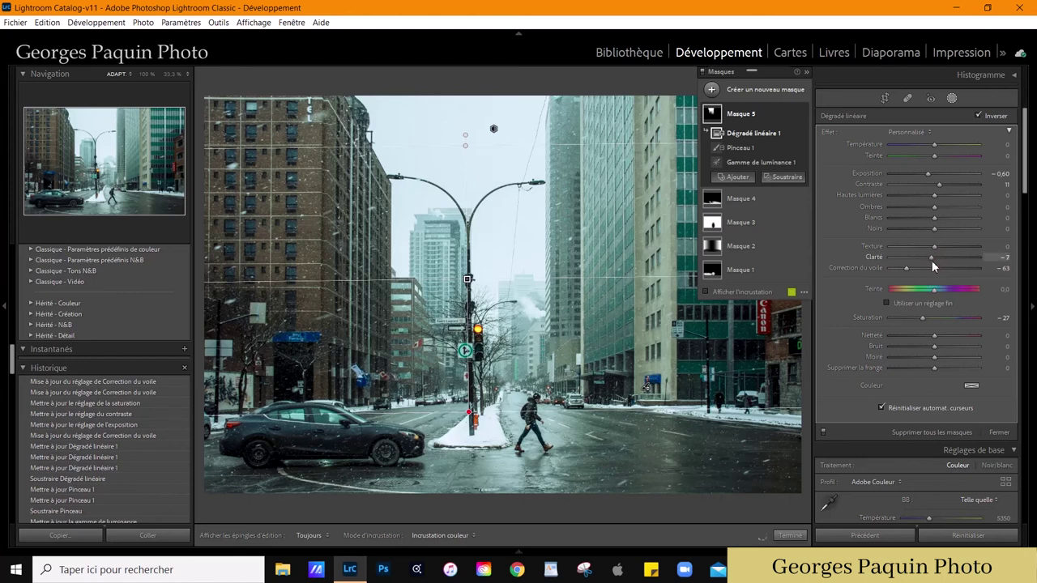
left_click_drag(936, 261, 918, 264)
Nudge the gradient lower, compare mask on/off, set Dehaze −59 and Whites 15, then finish.
left_click_drag(473, 284, 471, 295)
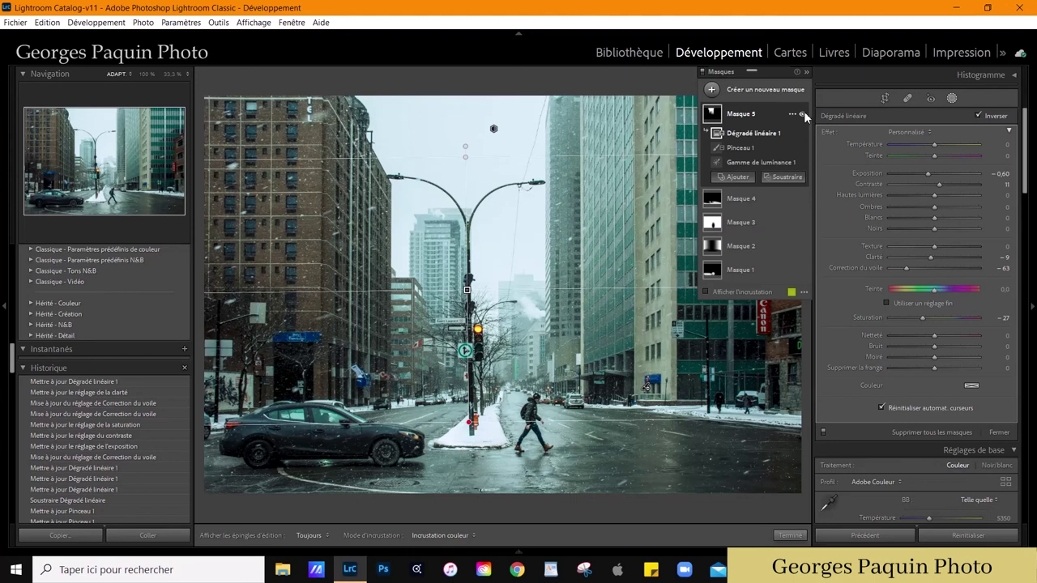
left_click(802, 115)
left_click(802, 114)
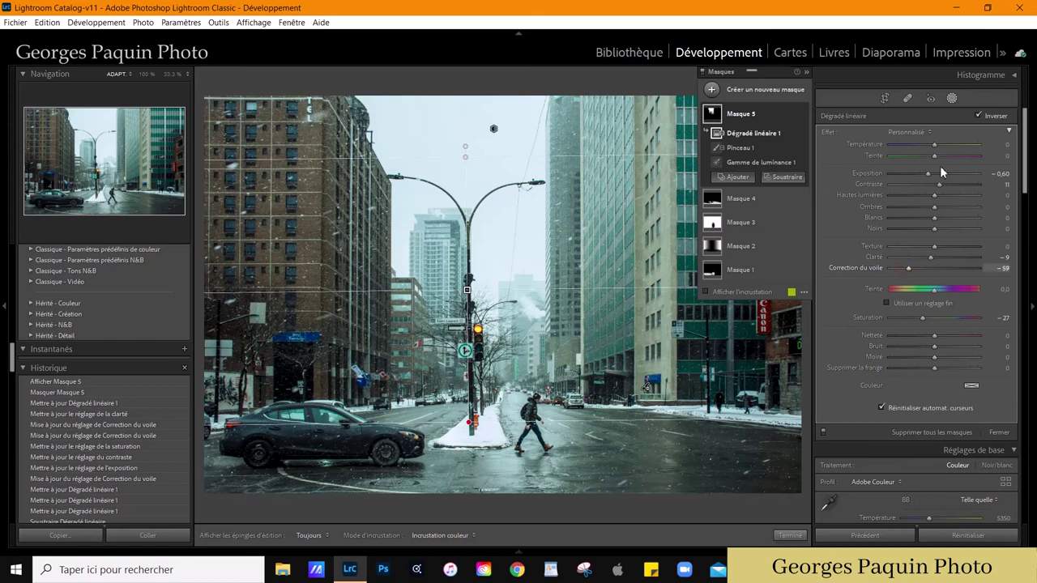
left_click_drag(908, 274, 911, 271)
left_click_drag(936, 219, 941, 227)
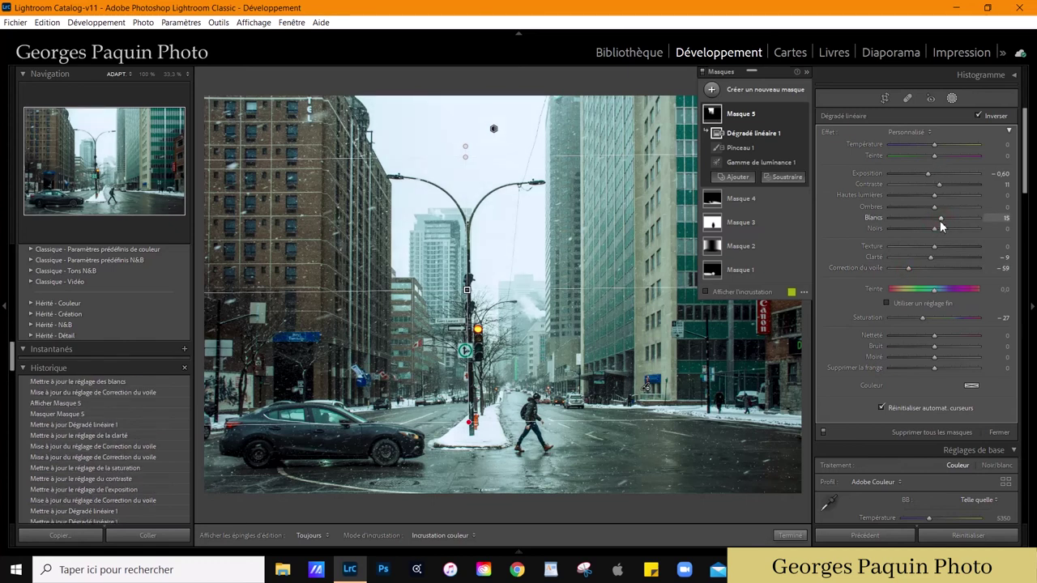
left_click(790, 535)
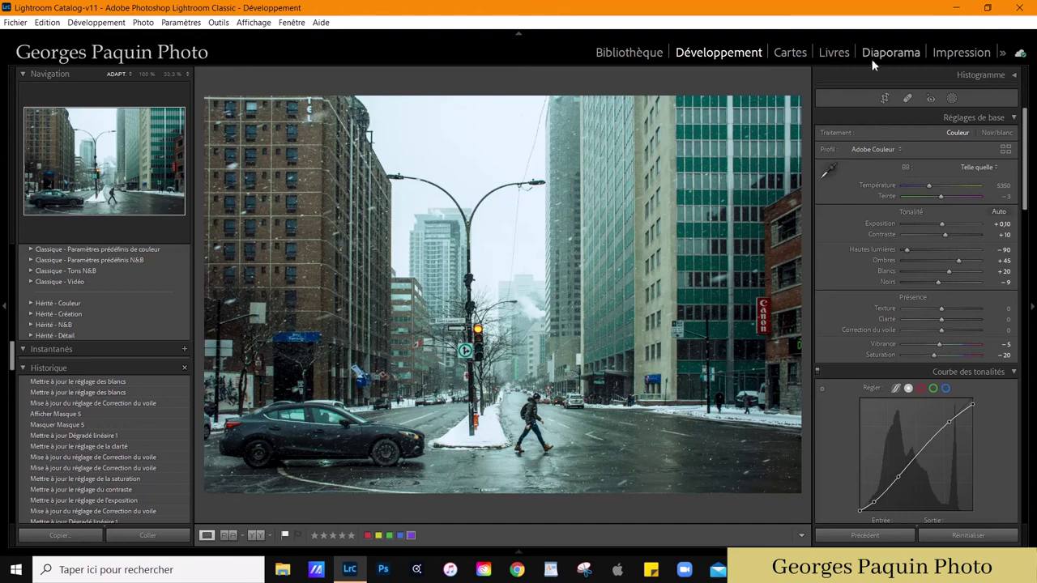
Crop the photo to a locked 5 x 7 ratio, tightening and repositioning the frame.
left_click(885, 99)
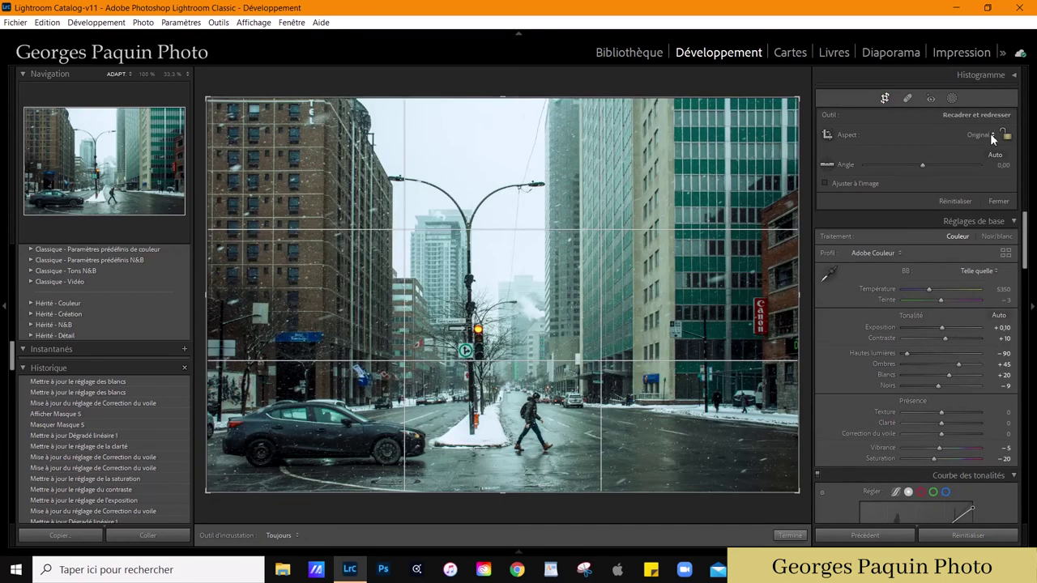
left_click(992, 136)
left_click(851, 229)
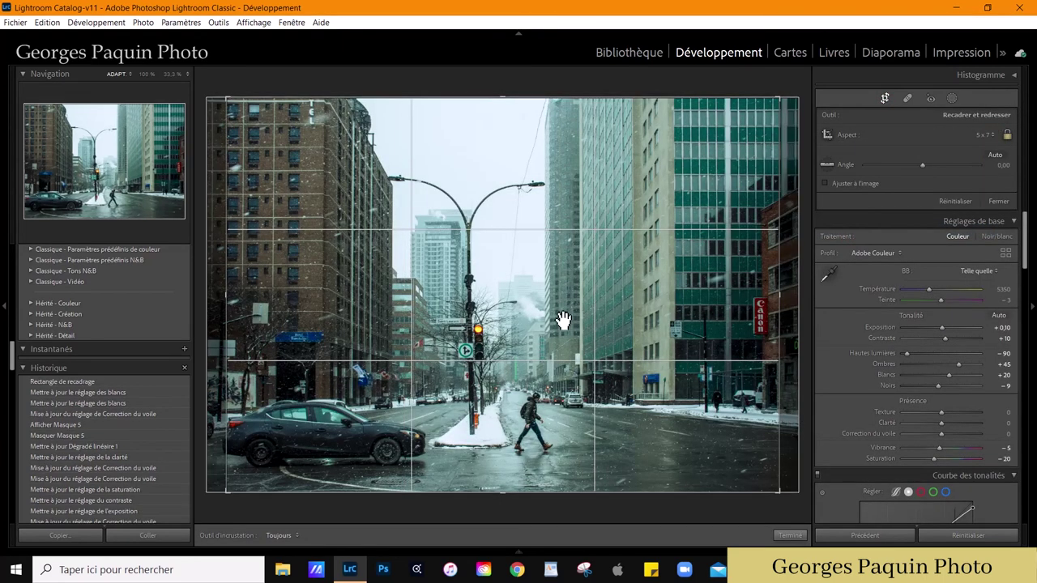
left_click_drag(563, 320, 574, 328)
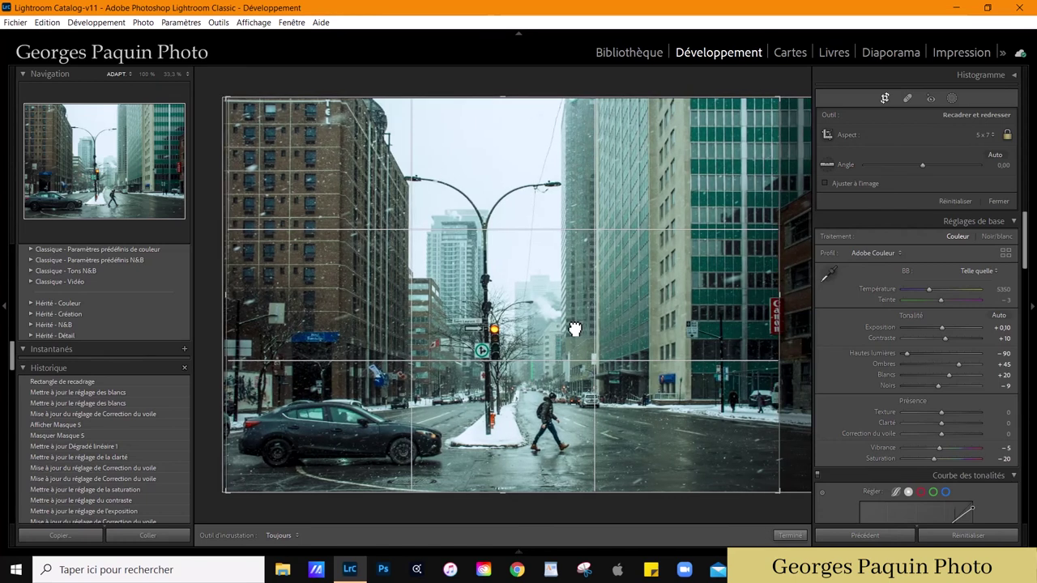
left_click_drag(502, 97, 502, 104)
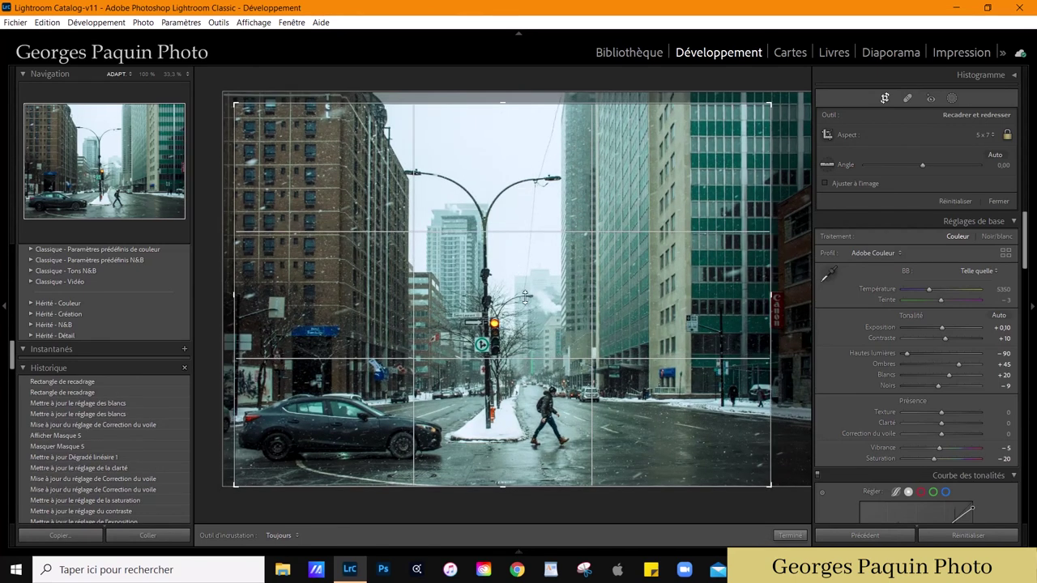
left_click_drag(522, 308, 530, 311)
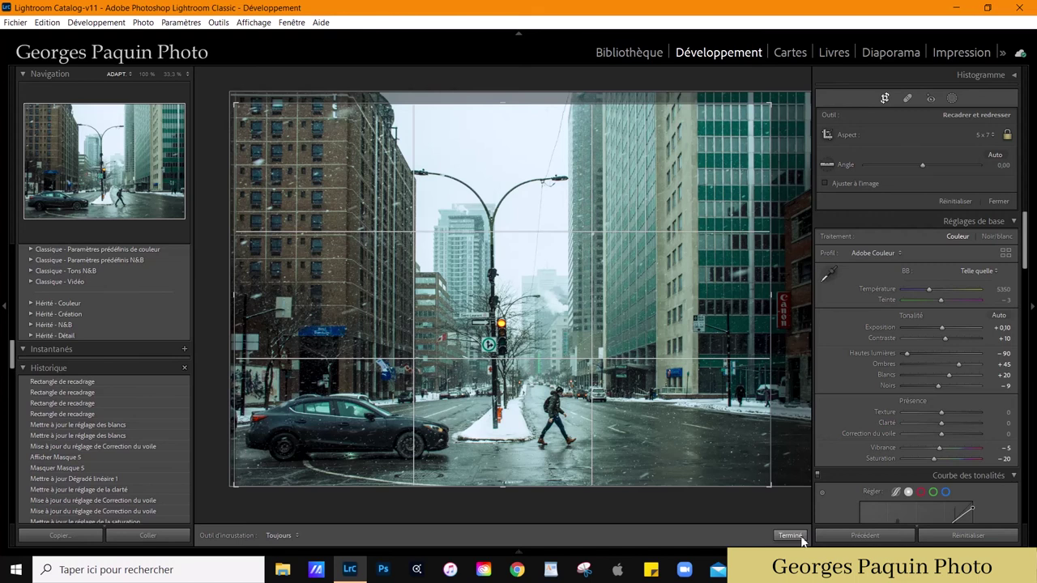
Apply the 5 x 7 crop and bring the Effects panel into view.
left_click(790, 535)
scroll(855, 289, "down", 5)
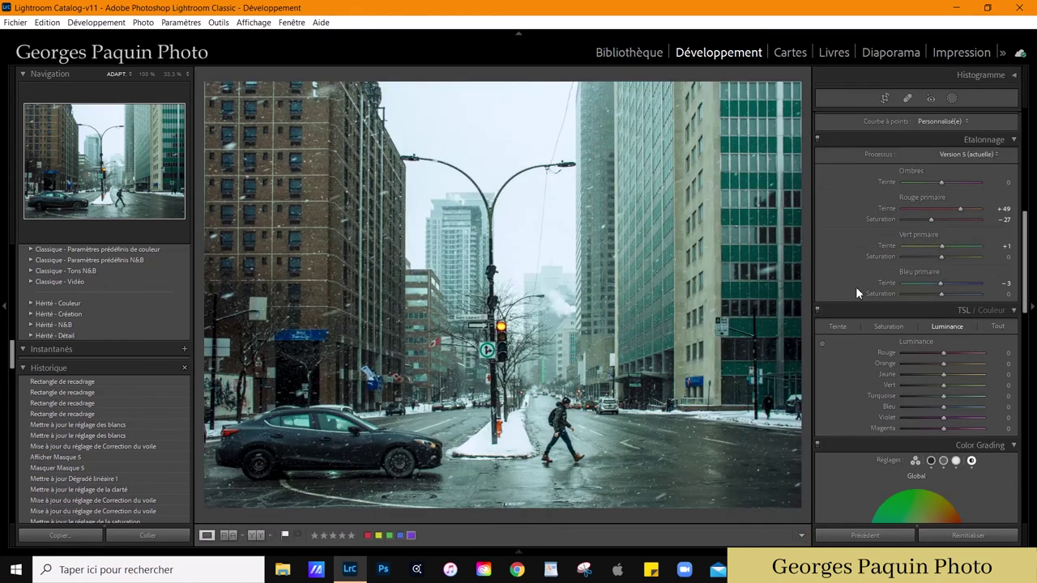
scroll(855, 288, "down", 5)
scroll(856, 287, "down", 5)
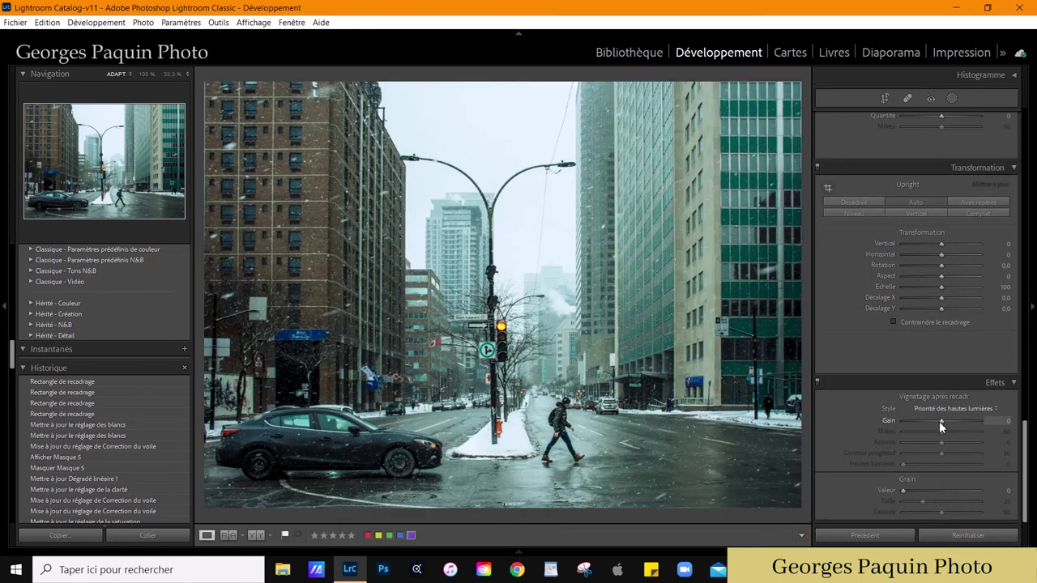
Add a Paint Overlay post-crop vignette: Amount −20, Roundness −40, Feather 65, Midpoint 65.
left_click_drag(940, 422, 934, 422)
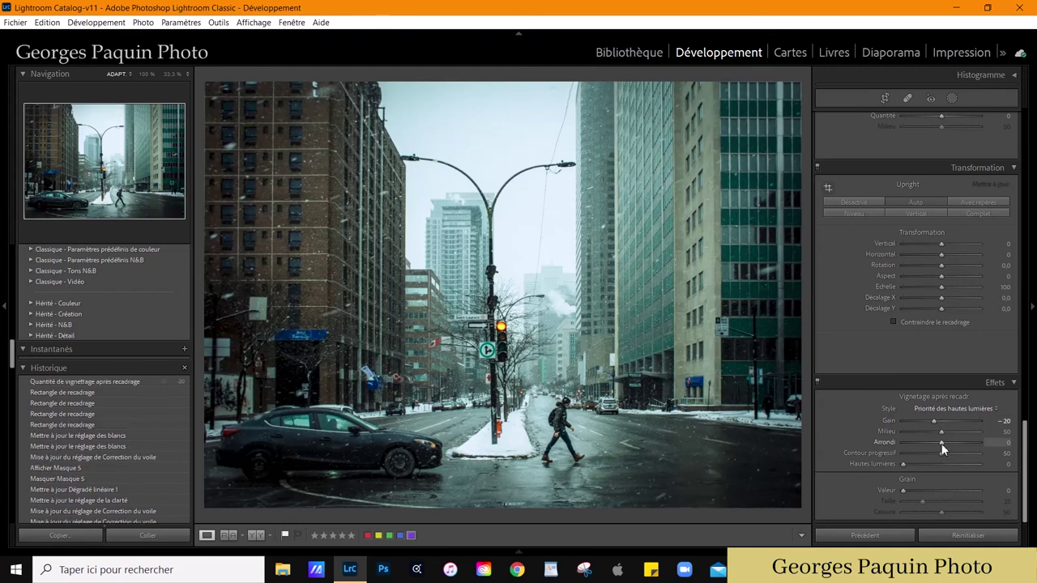
key("Down")
key("Down")
key("Down")
key("Up")
key("Up")
key("Up")
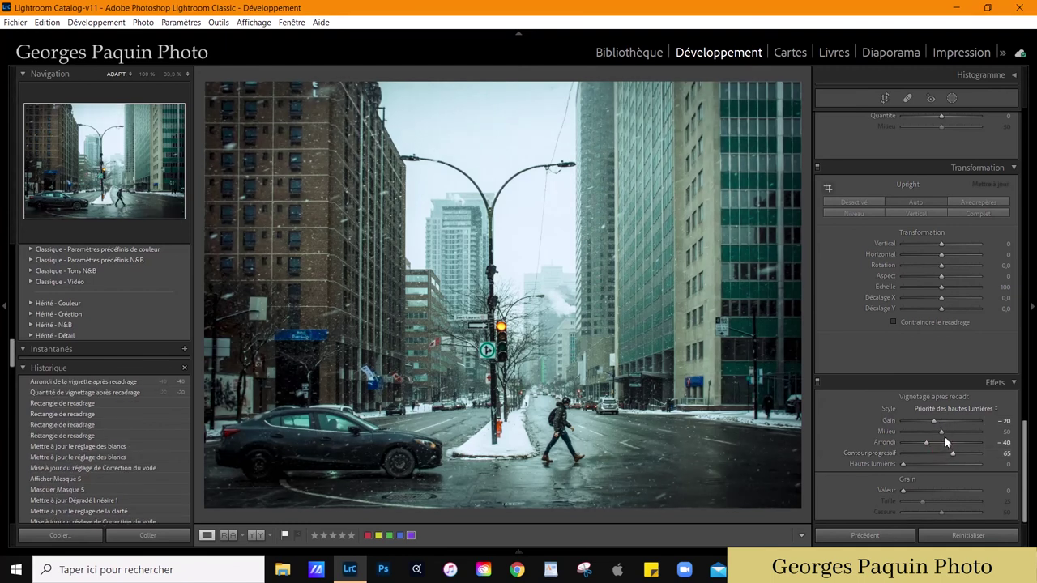
key("Up")
key("Up")
key("Up")
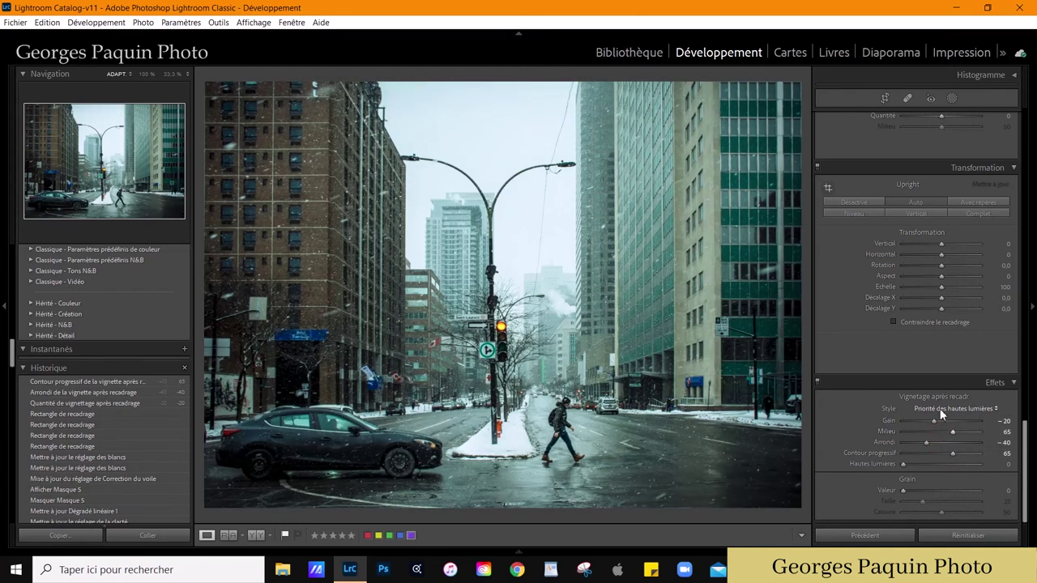
left_click(939, 408)
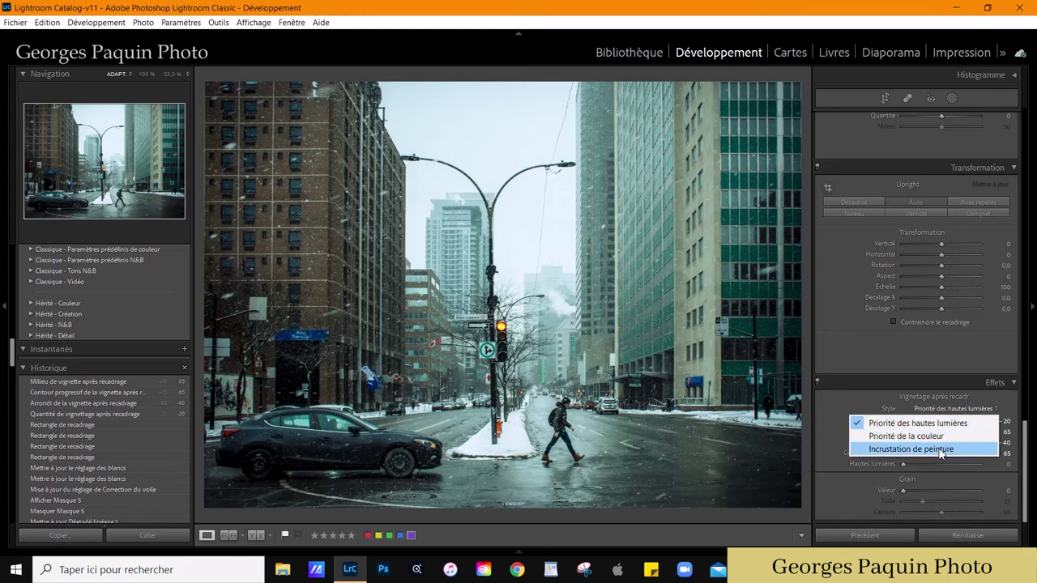
left_click(939, 451)
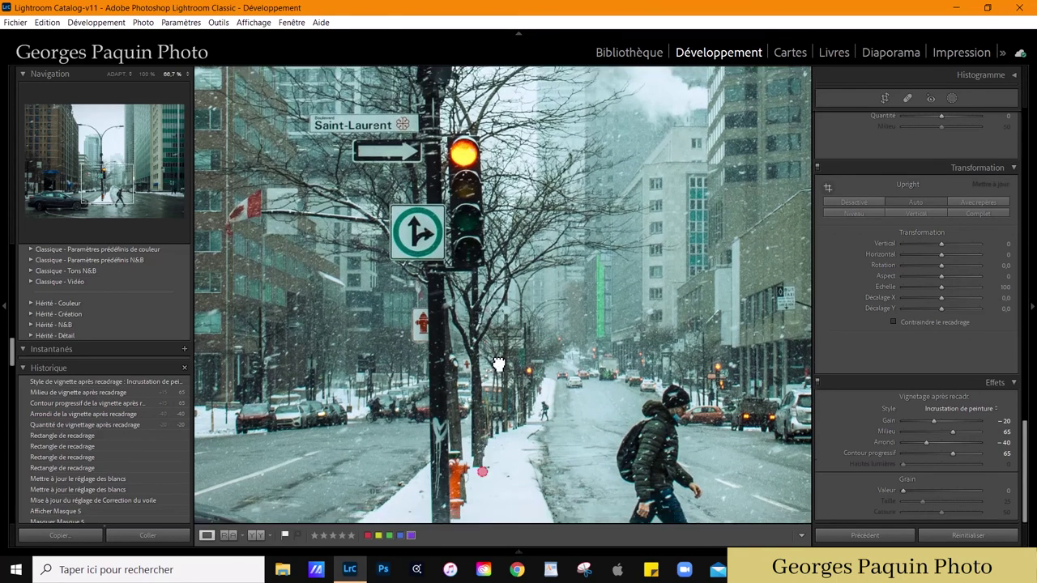
Zoom to the snowy sidewalk and start a brush mask with Highlights −46 and density 88.
left_click_drag(523, 474, 542, 128)
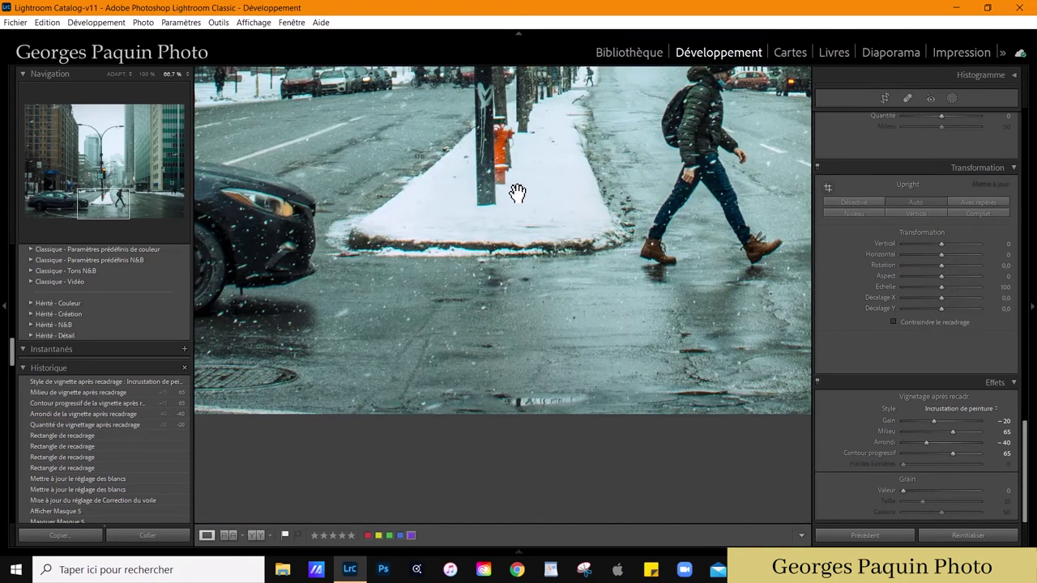
left_click_drag(515, 227, 475, 352)
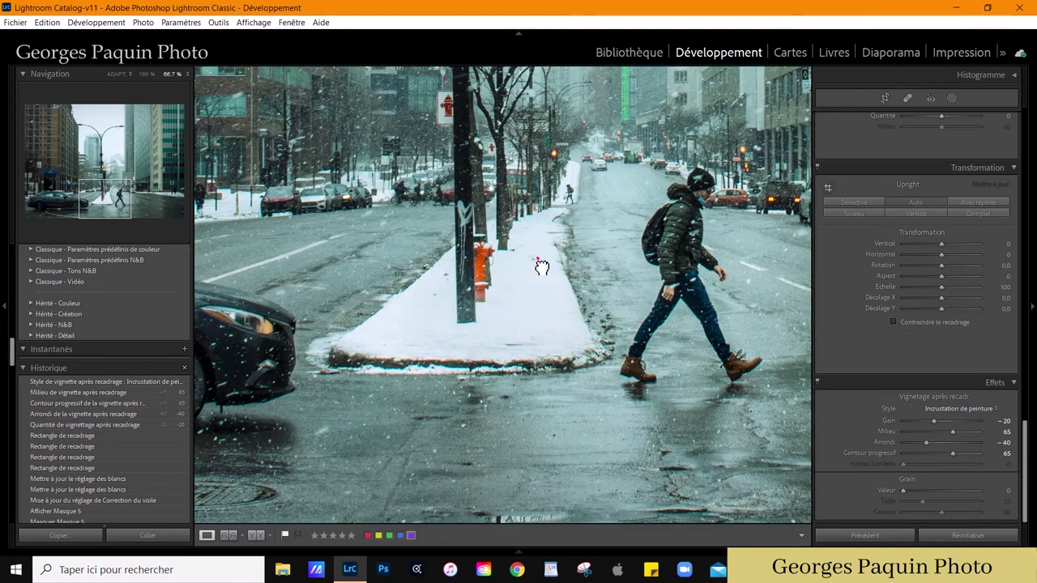
left_click_drag(541, 262, 555, 329)
key("k")
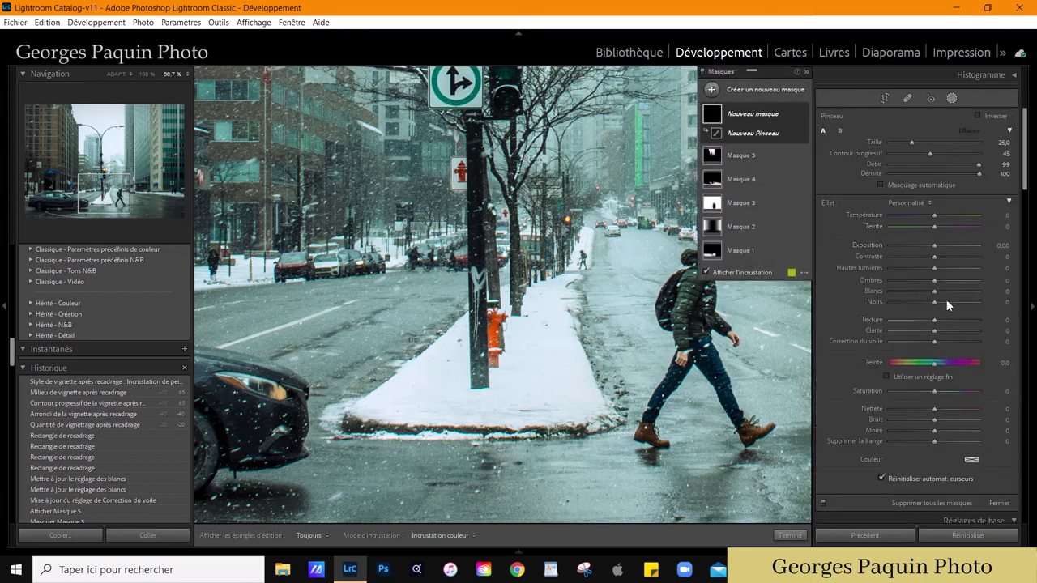
left_click_drag(934, 268, 914, 268)
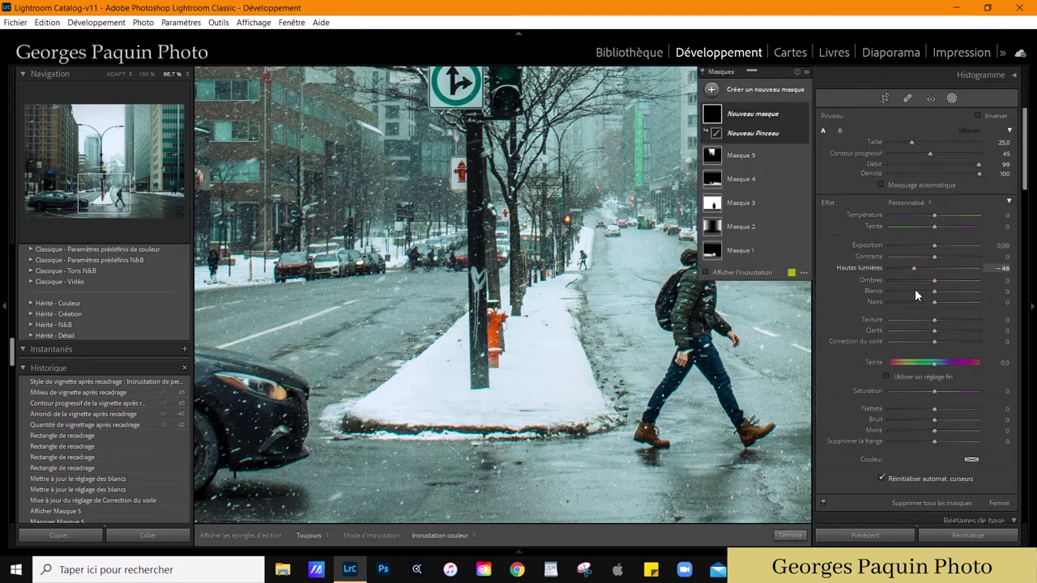
left_click_drag(979, 174, 966, 164)
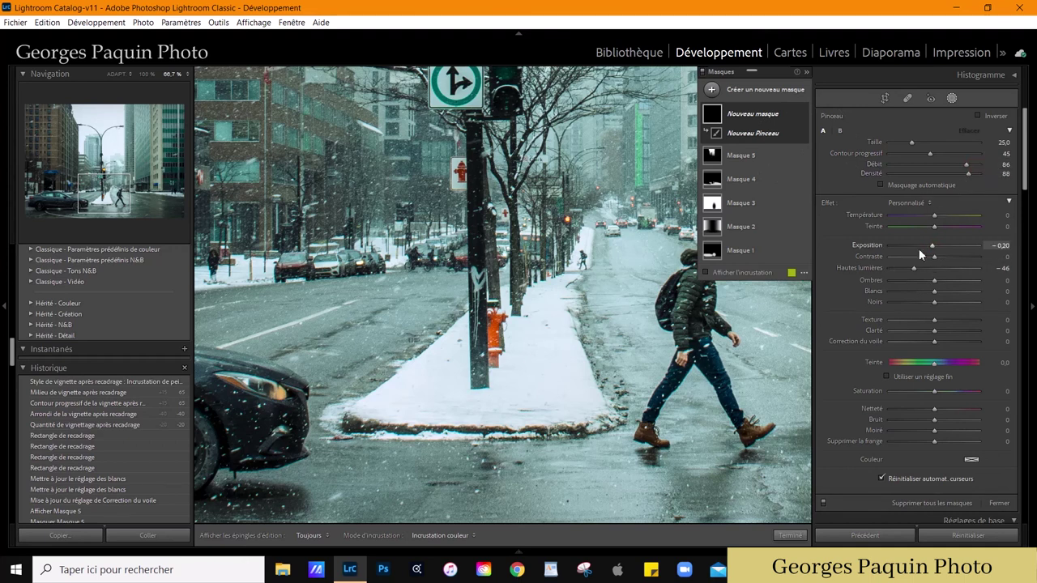
Paint along both snowbank edges, ending at Exposure −0.20, Highlights −65, Whites −27, and finish.
scroll(540, 337, "up", 3)
key("h")
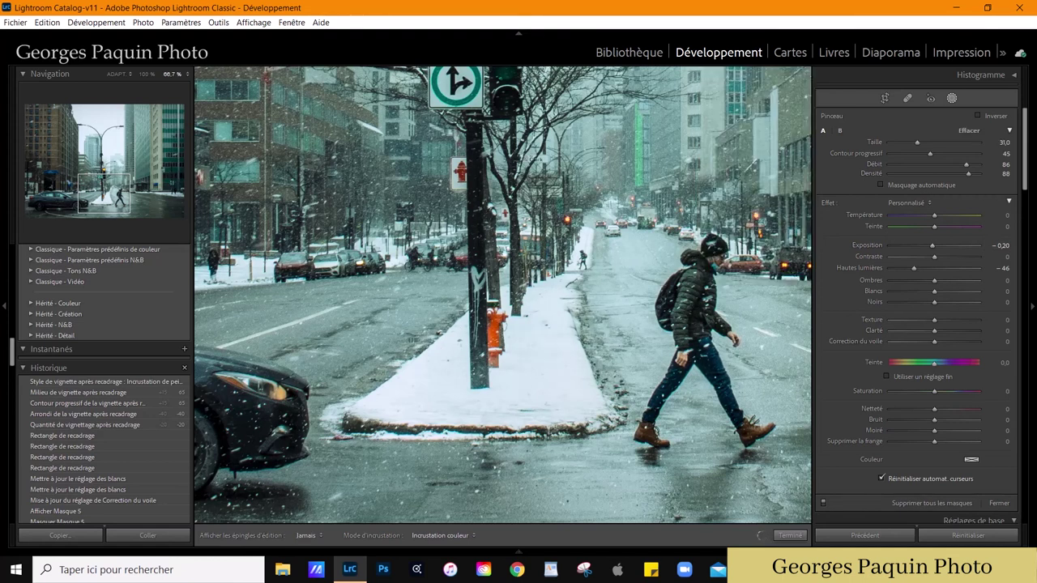
left_click_drag(496, 356, 421, 454)
left_click_drag(616, 276, 567, 453)
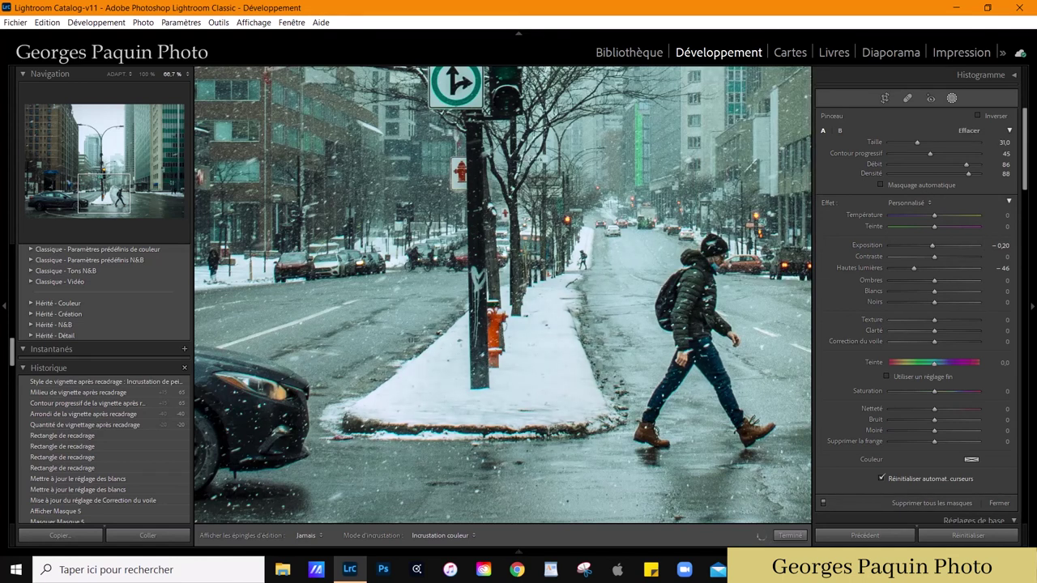
key("h")
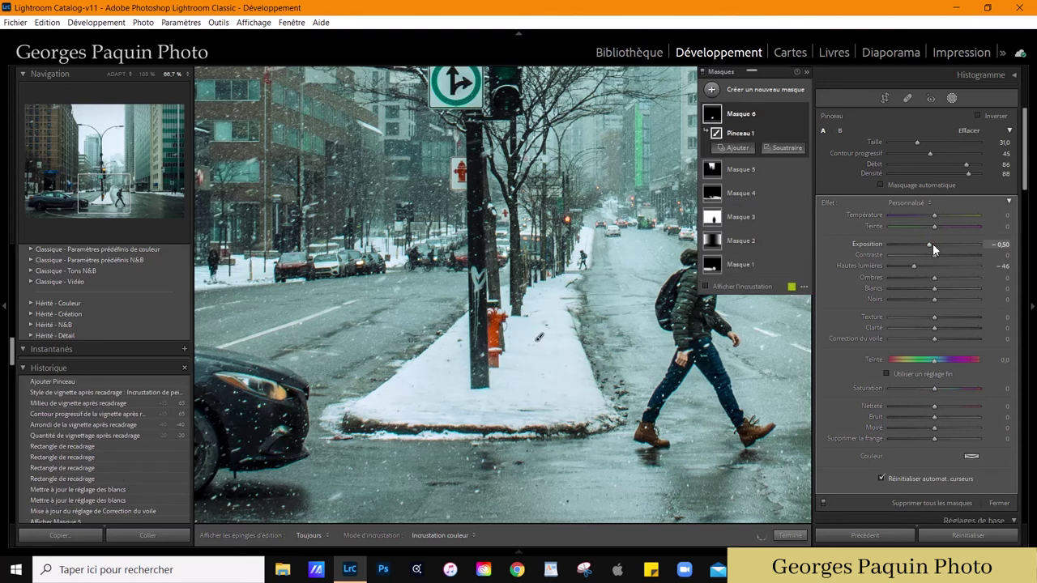
left_click(932, 243)
left_click_drag(913, 266, 929, 290)
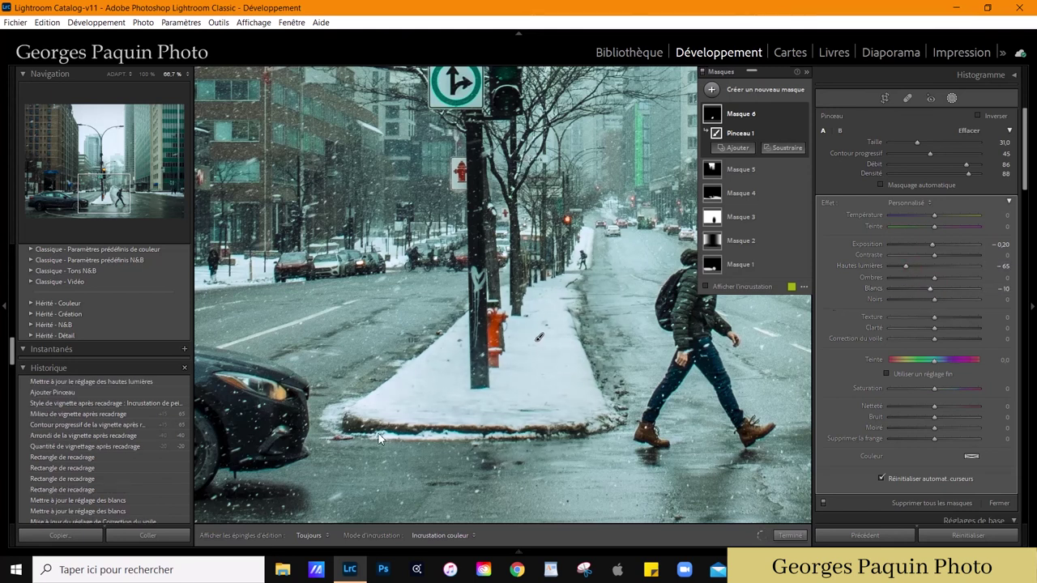
key("h")
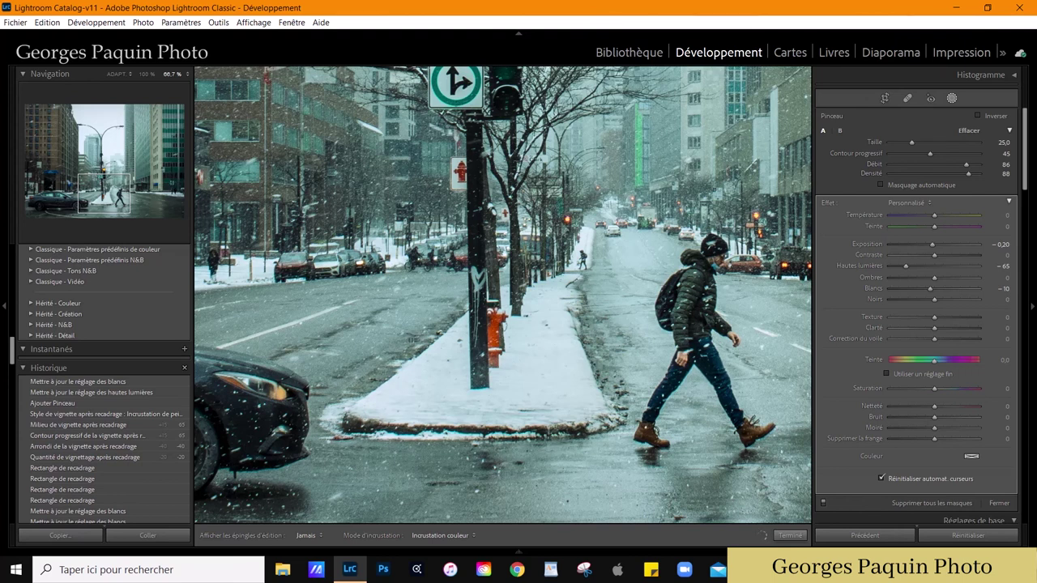
key("h")
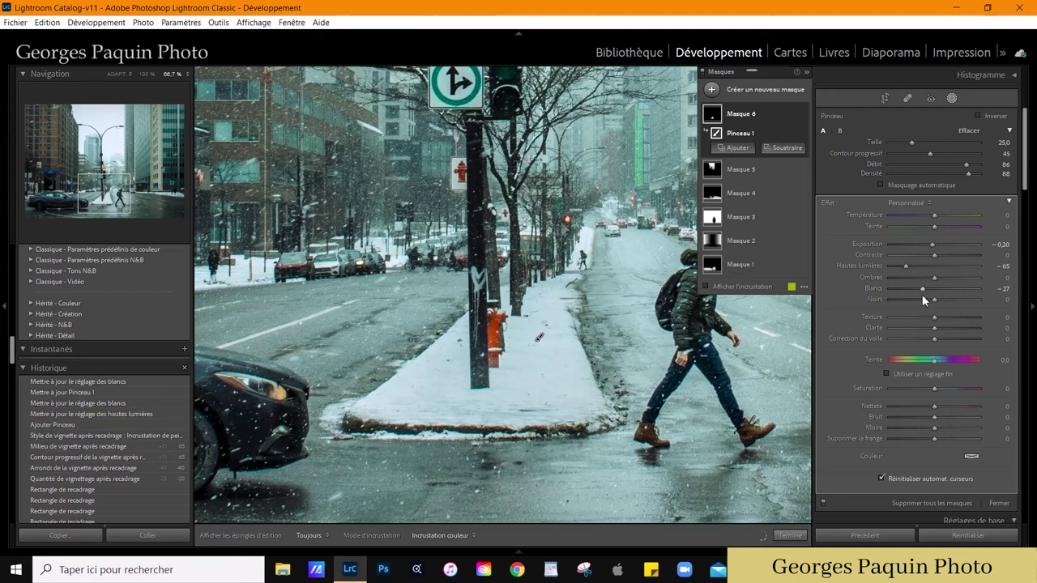
left_click(790, 535)
Zoom back out to show the whole cropped snowy street photo.
left_click(708, 490)
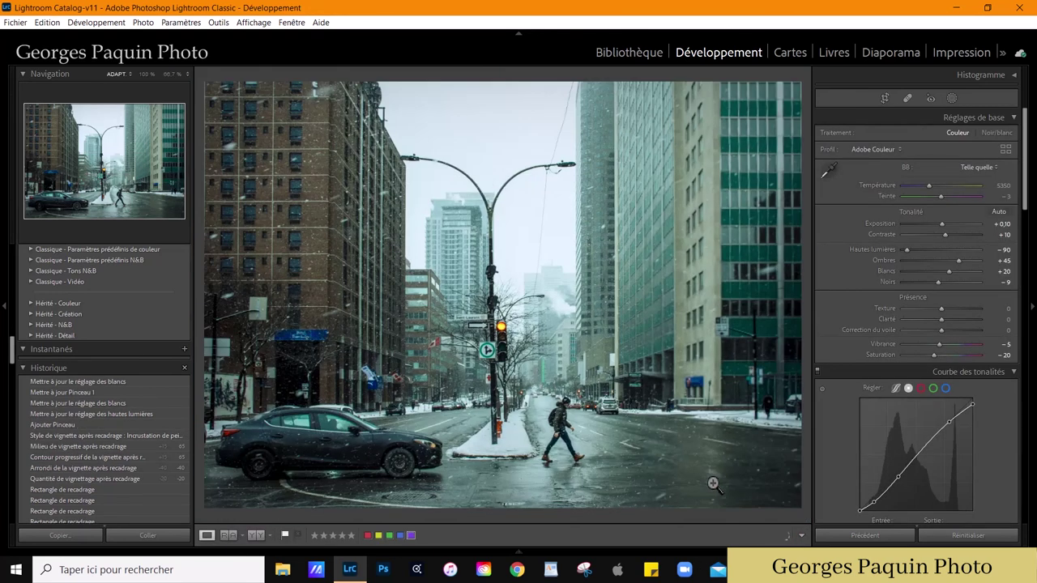